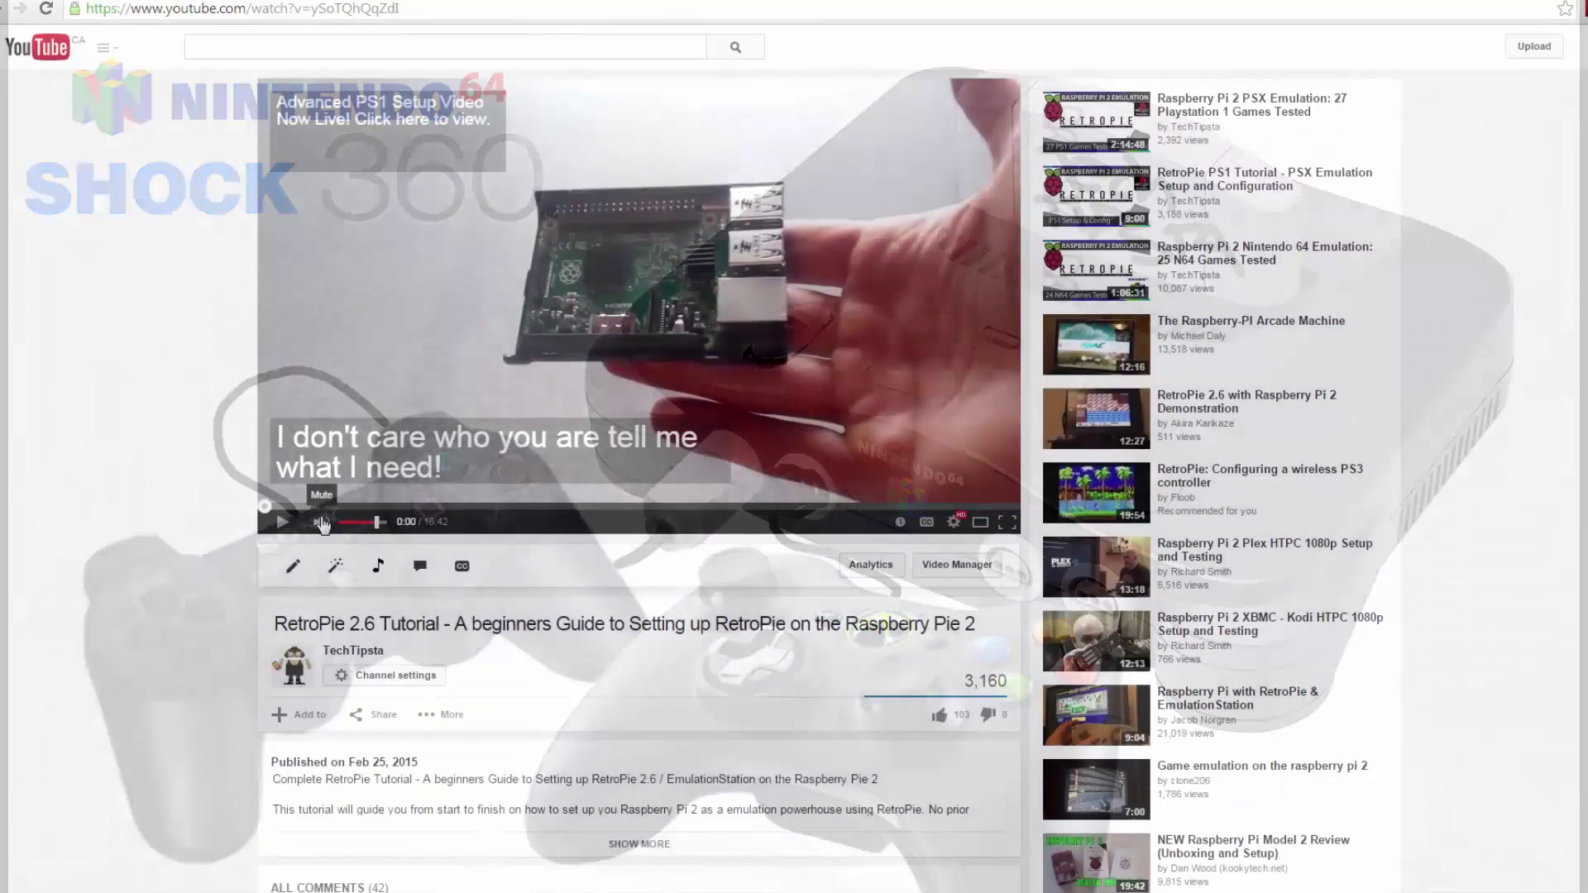
click(281, 523)
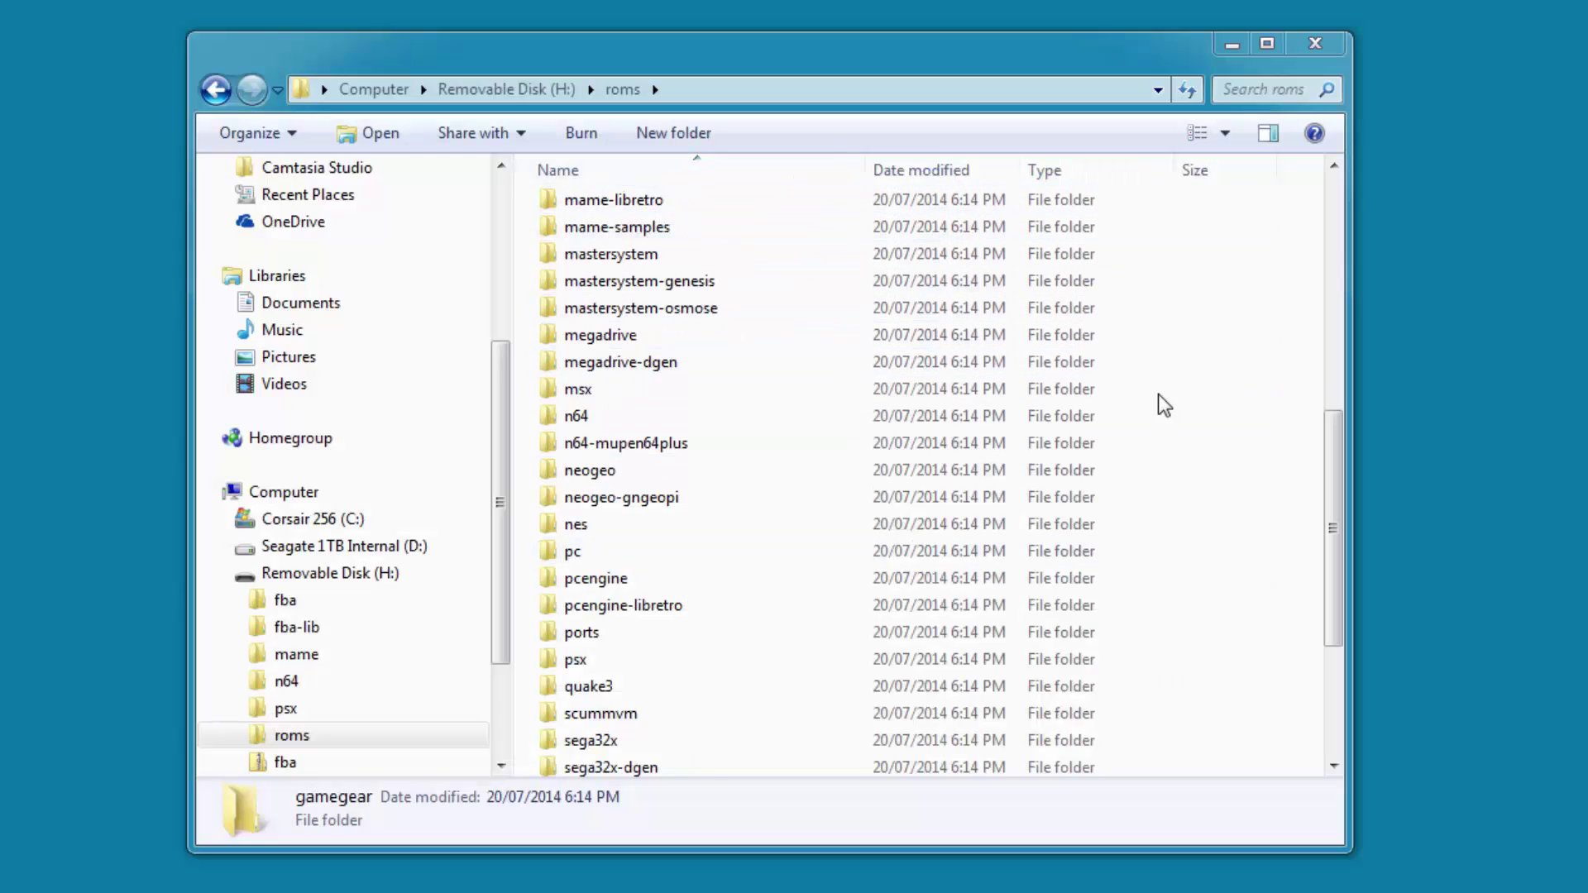
Point out the n64 and n64-mupen64plus folders inside the roms folder of the removable disk
click(596, 422)
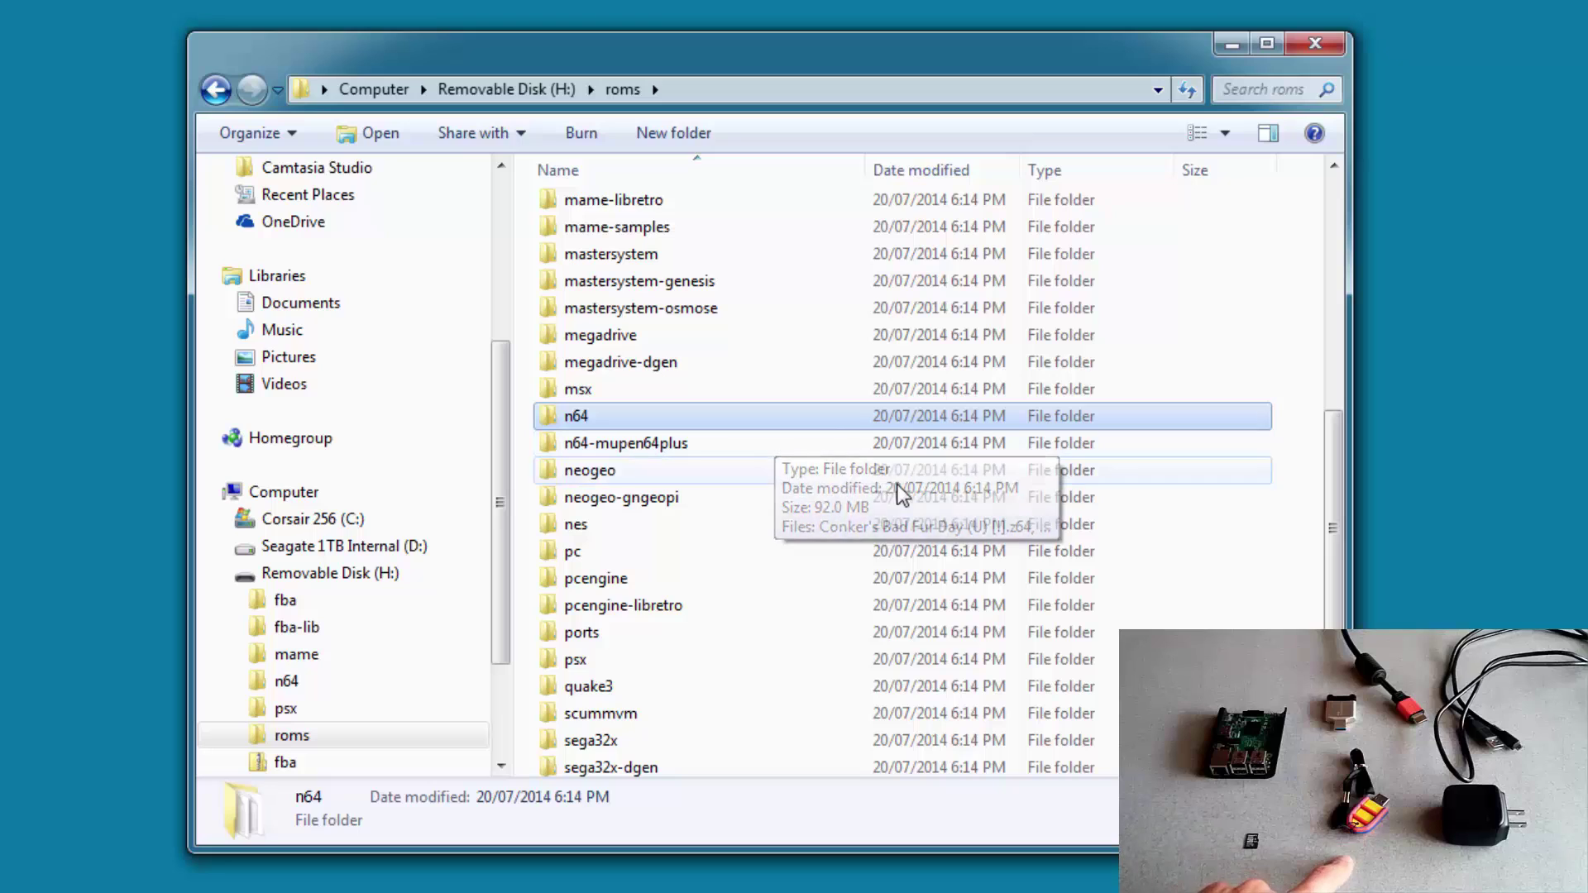
click(742, 453)
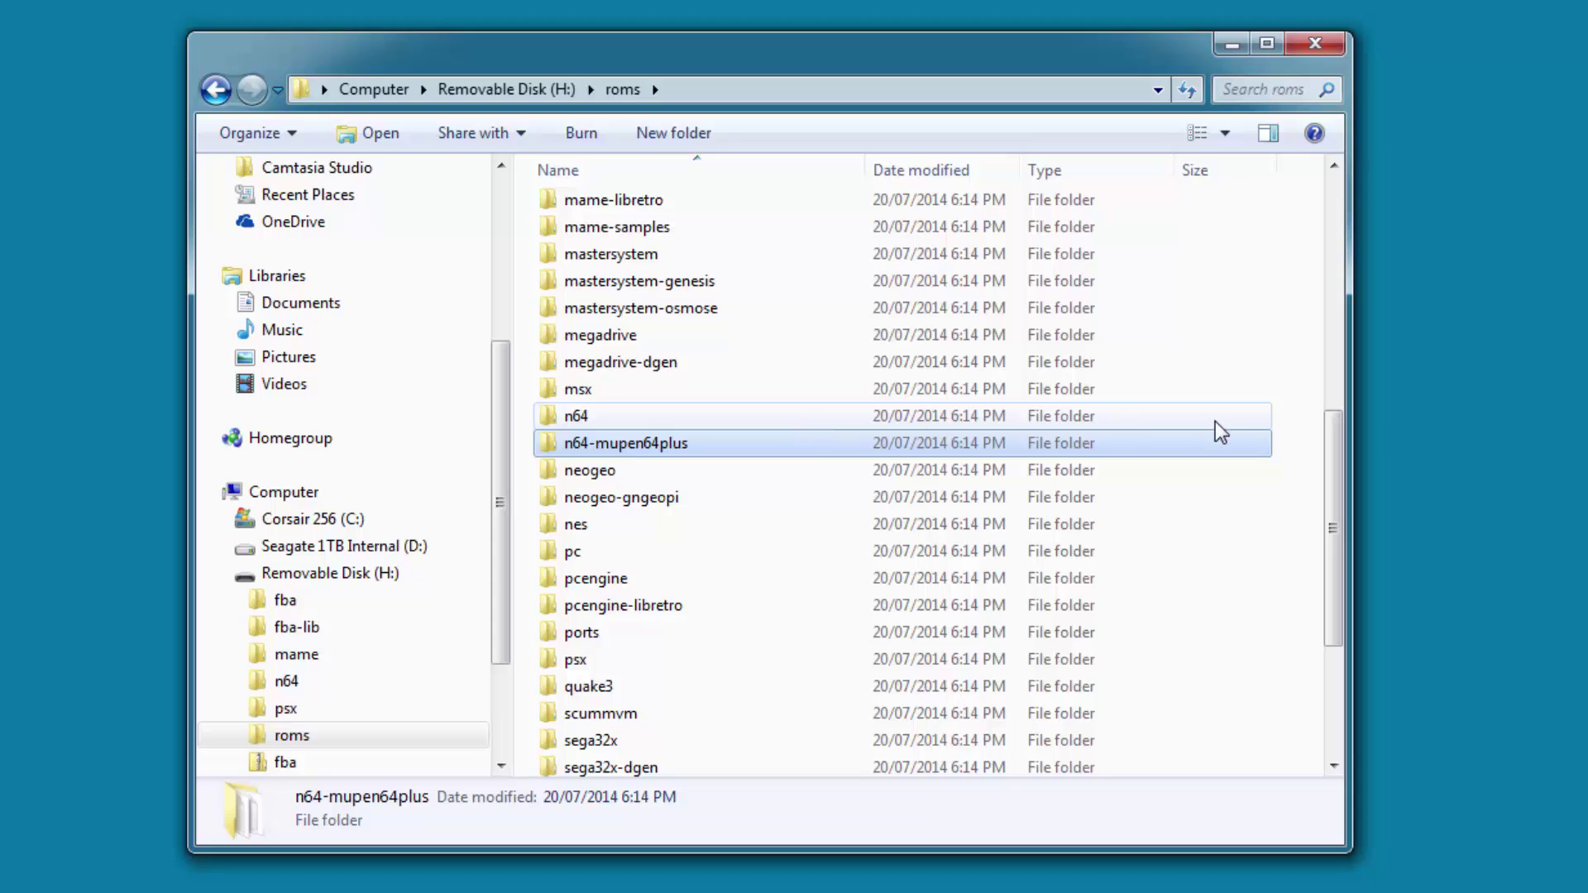
key(Up)
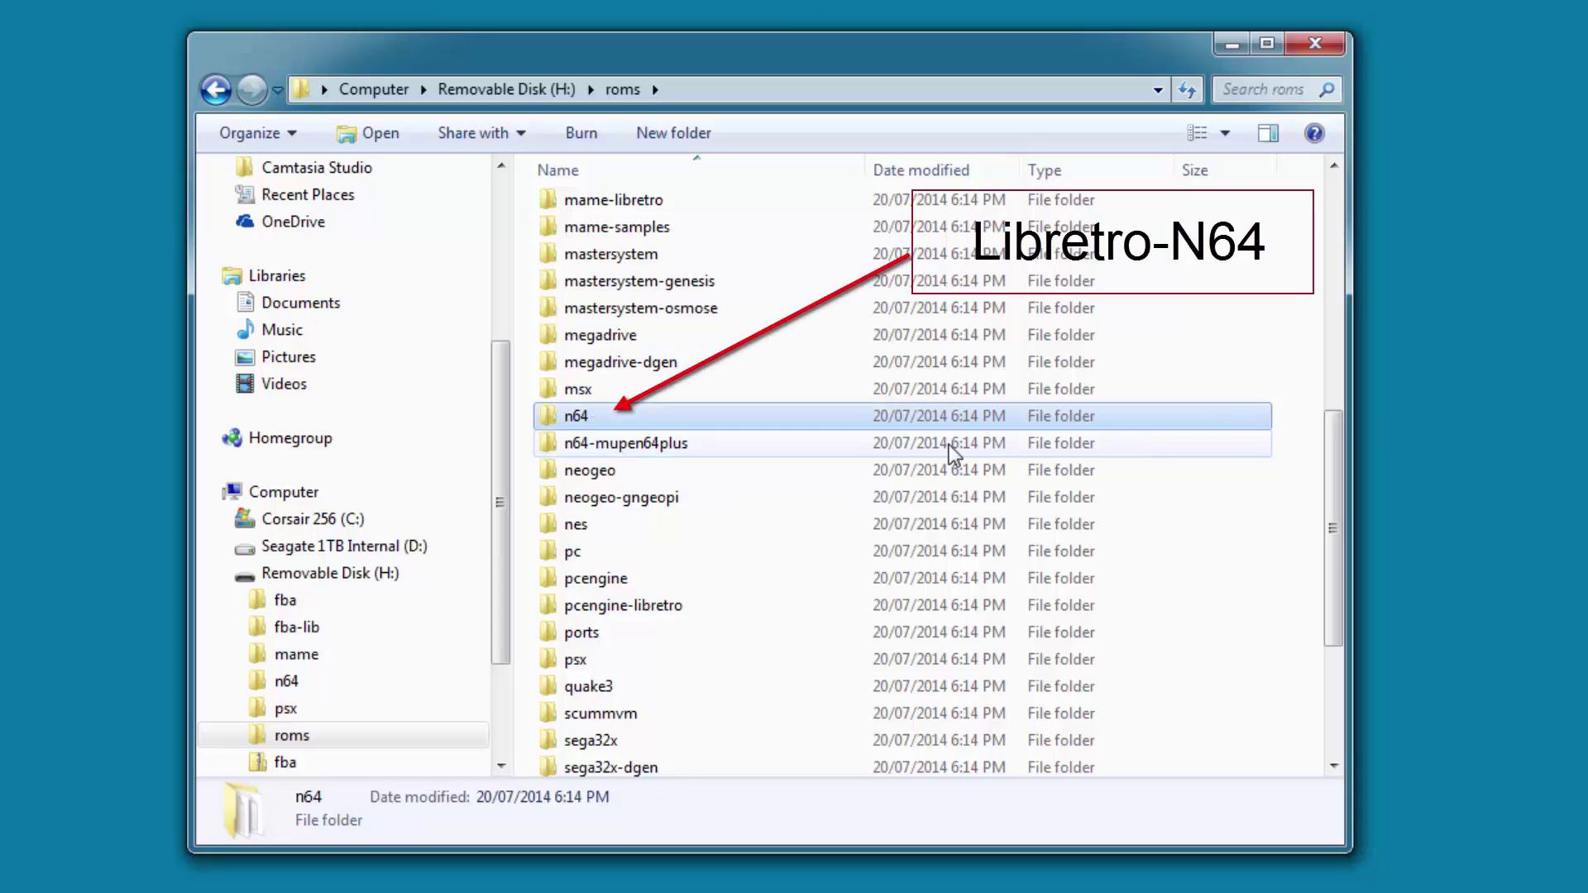
click(894, 449)
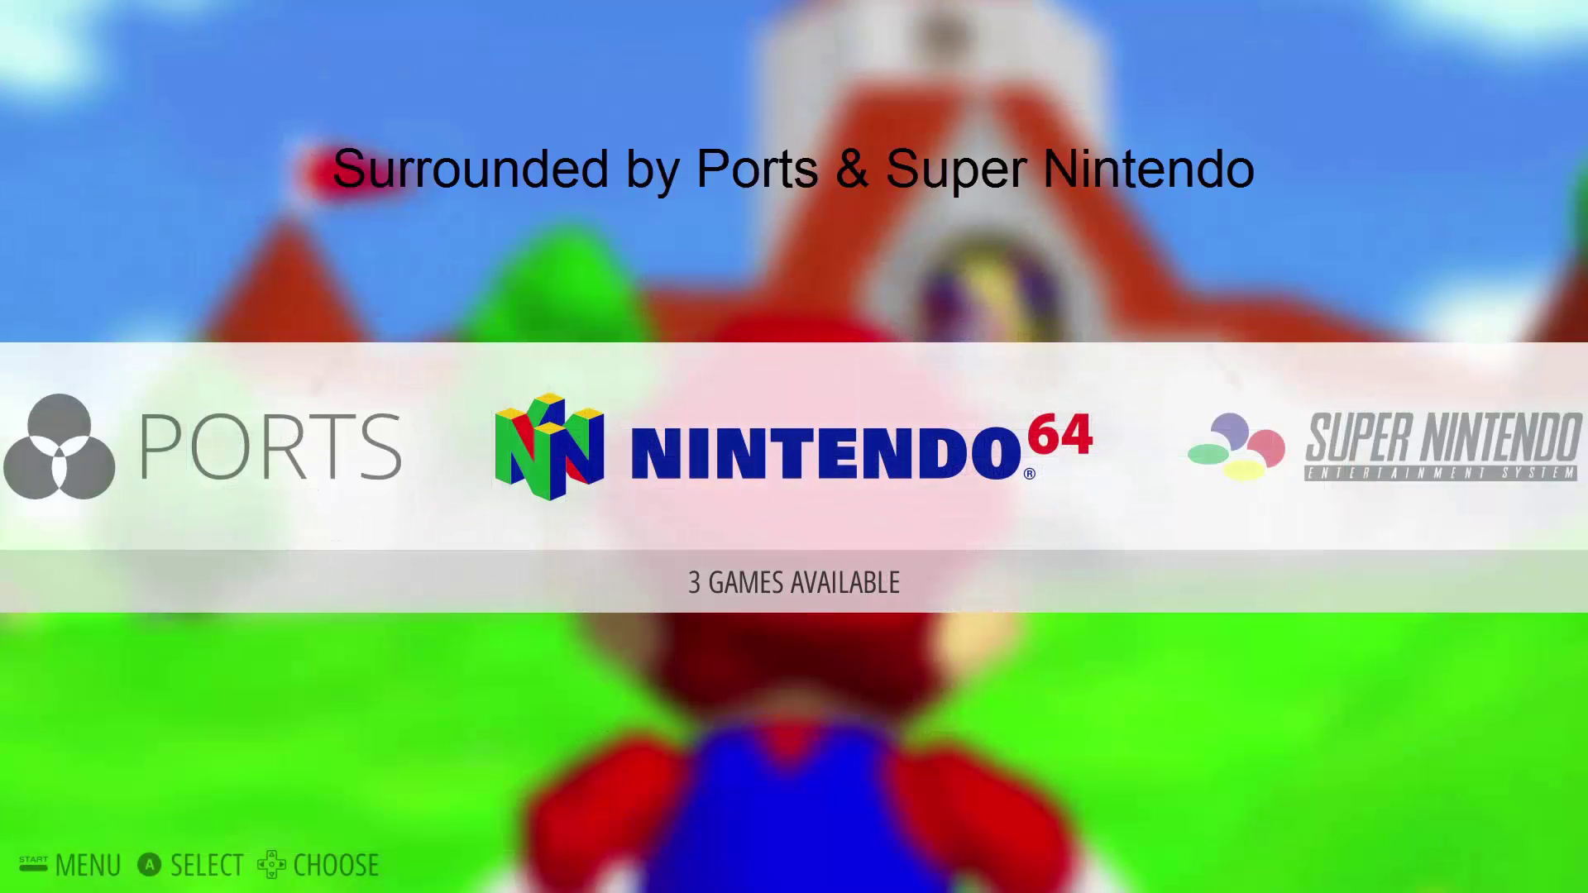
Browse the EmulationStation system list starting from Nintendo 64
key(Left)
key(Left)
key(Left)
key(Left)
key(Left)
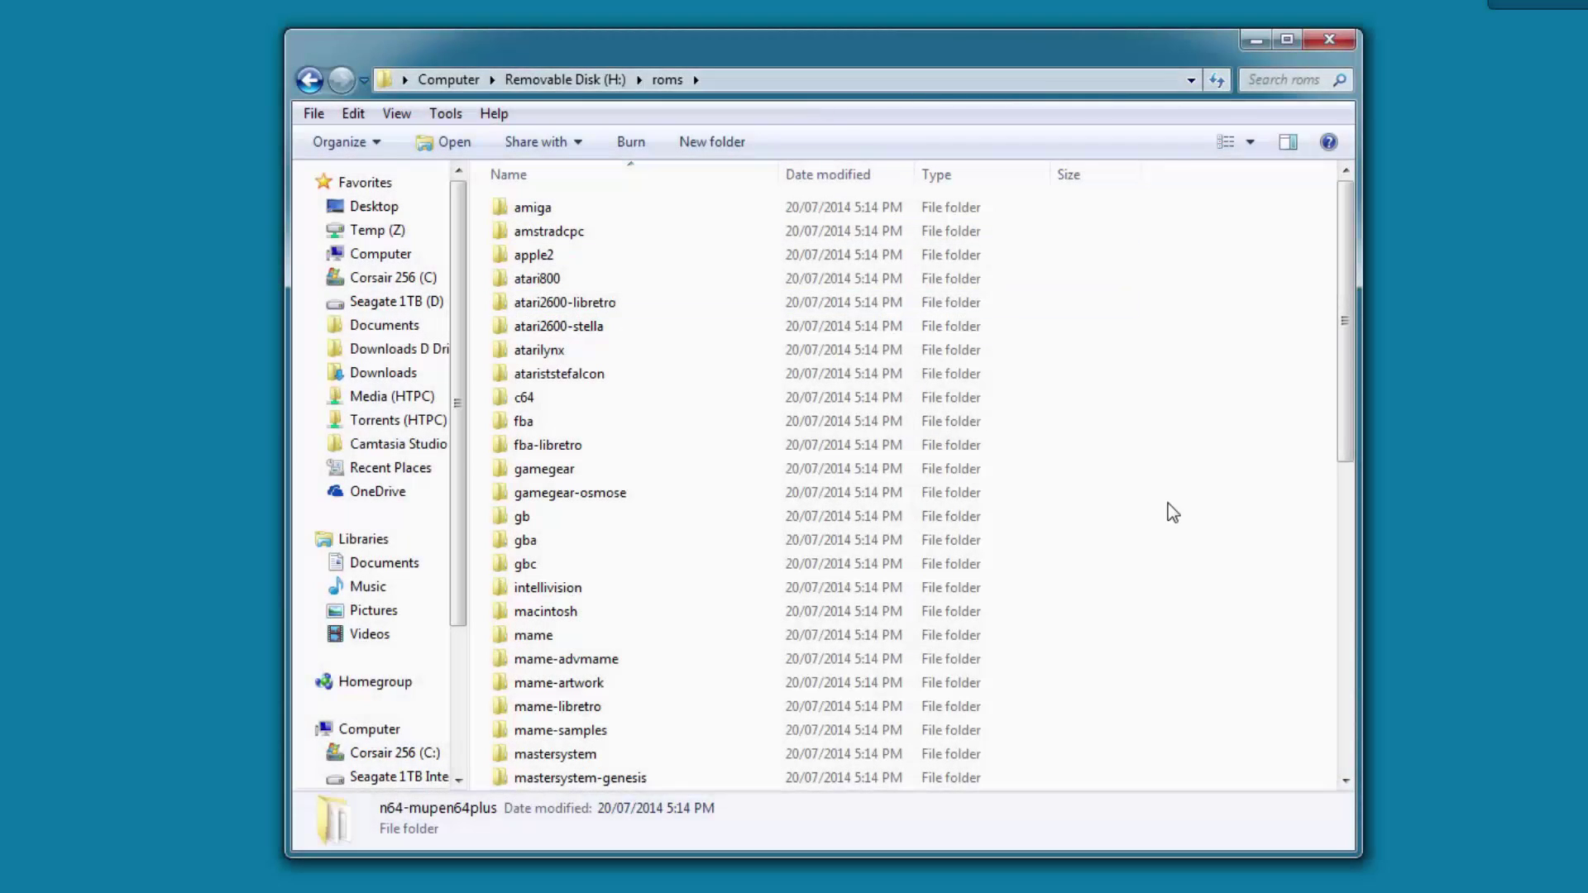
Locate and select the n64-mupen64plus folder in the roms folder of the removable disk
click(1167, 505)
scroll(777, 530, down, 3)
scroll(763, 525, down, 5)
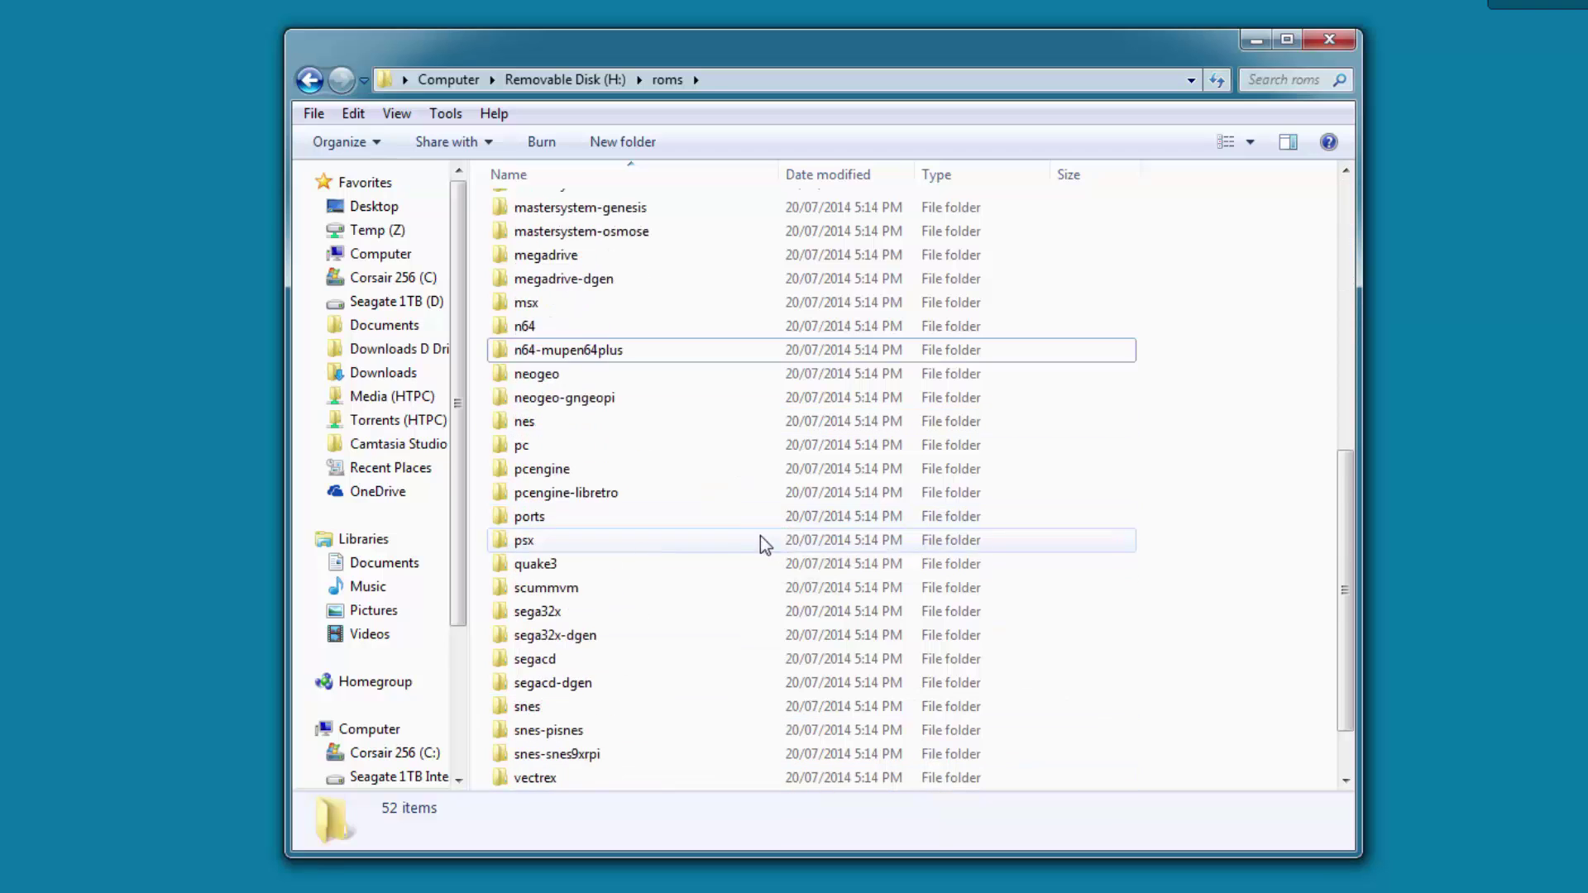
click(592, 348)
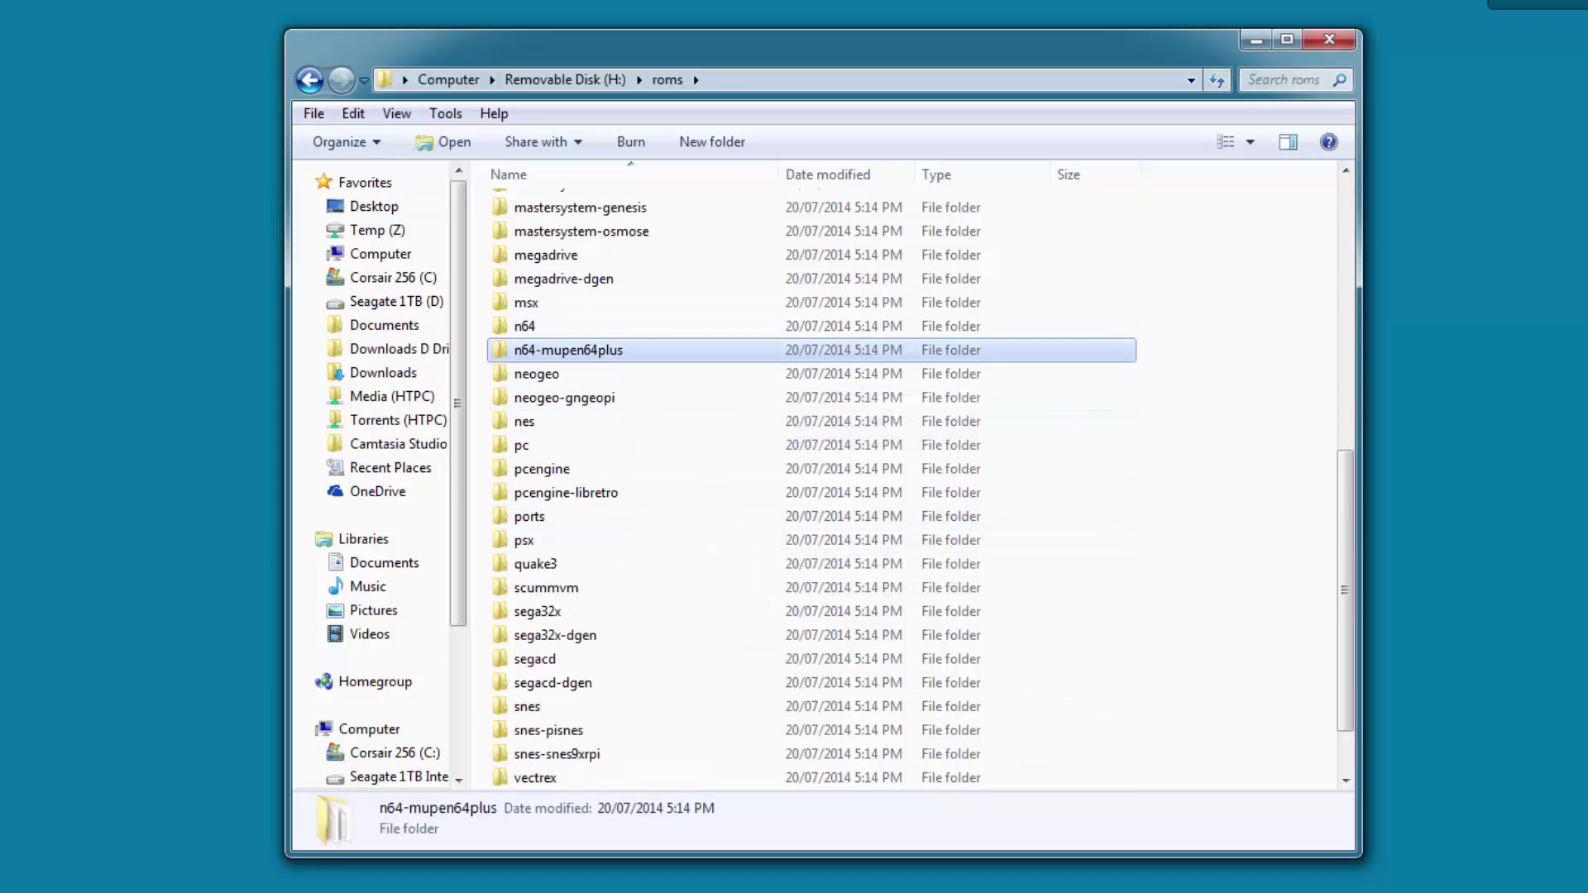
Start saving the blank Notepad document and choose the roms\n64 folder on Removable Disk (H:) as its destination
drag(1014, 472, 639, 434)
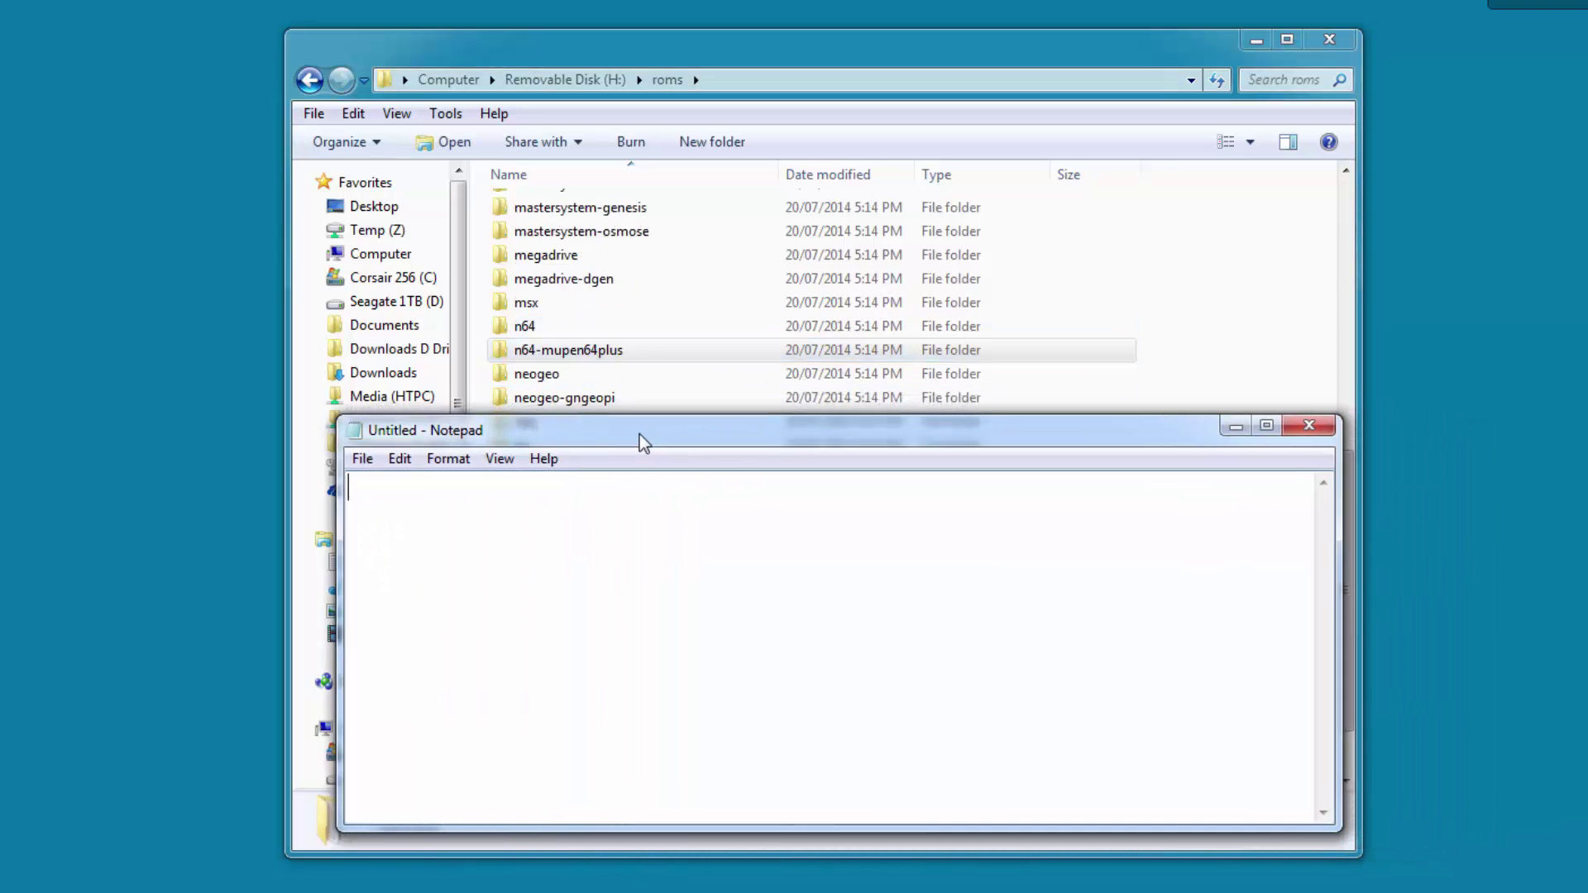
click(362, 459)
click(399, 557)
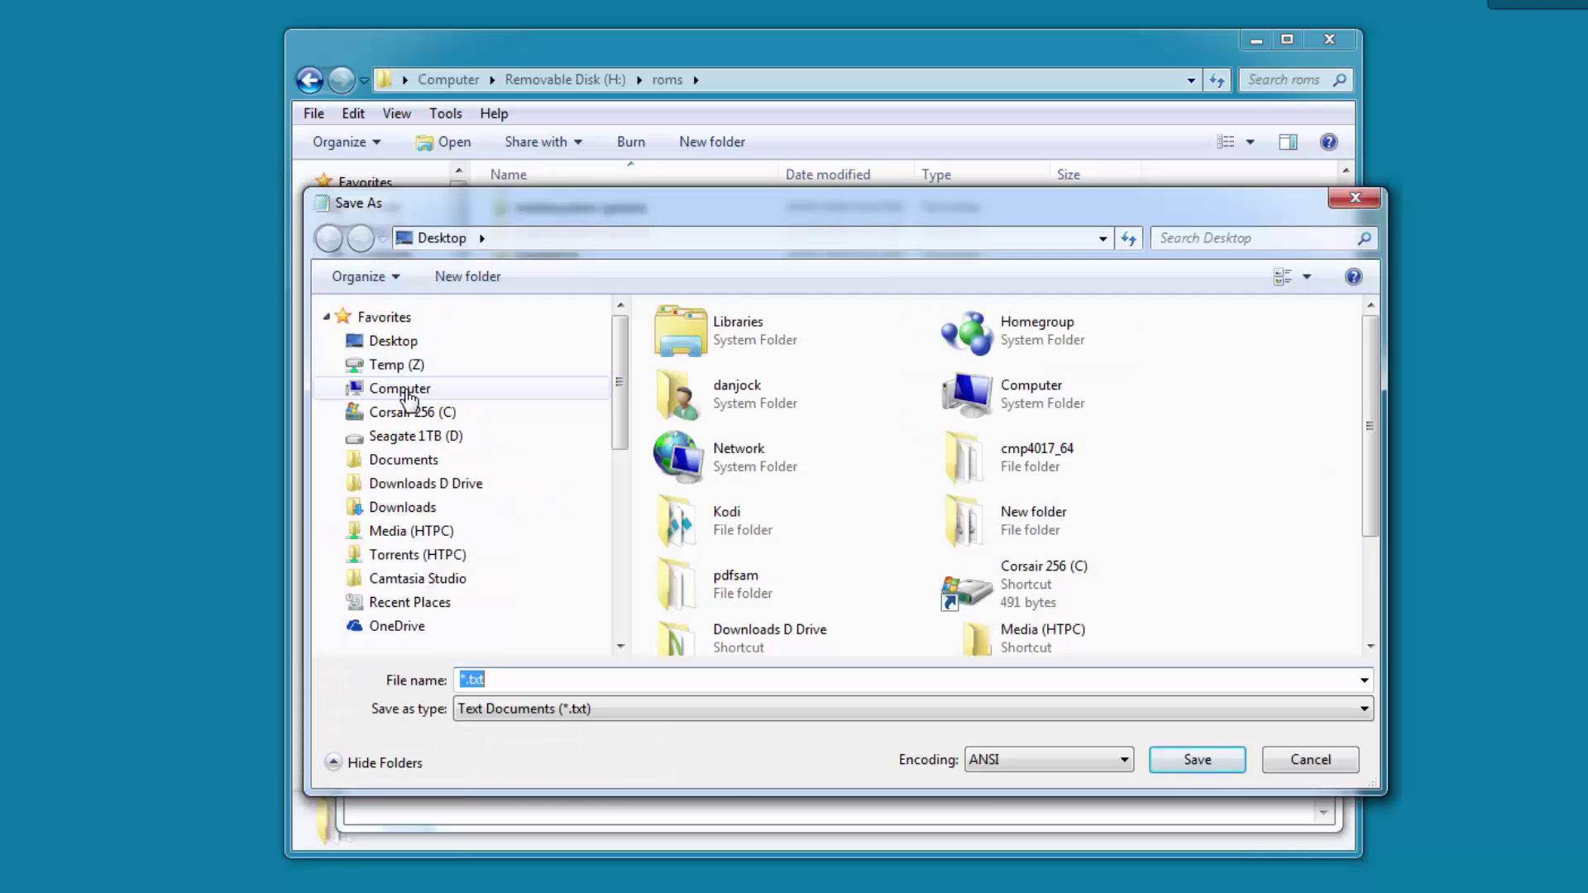
click(406, 392)
double_click(1025, 523)
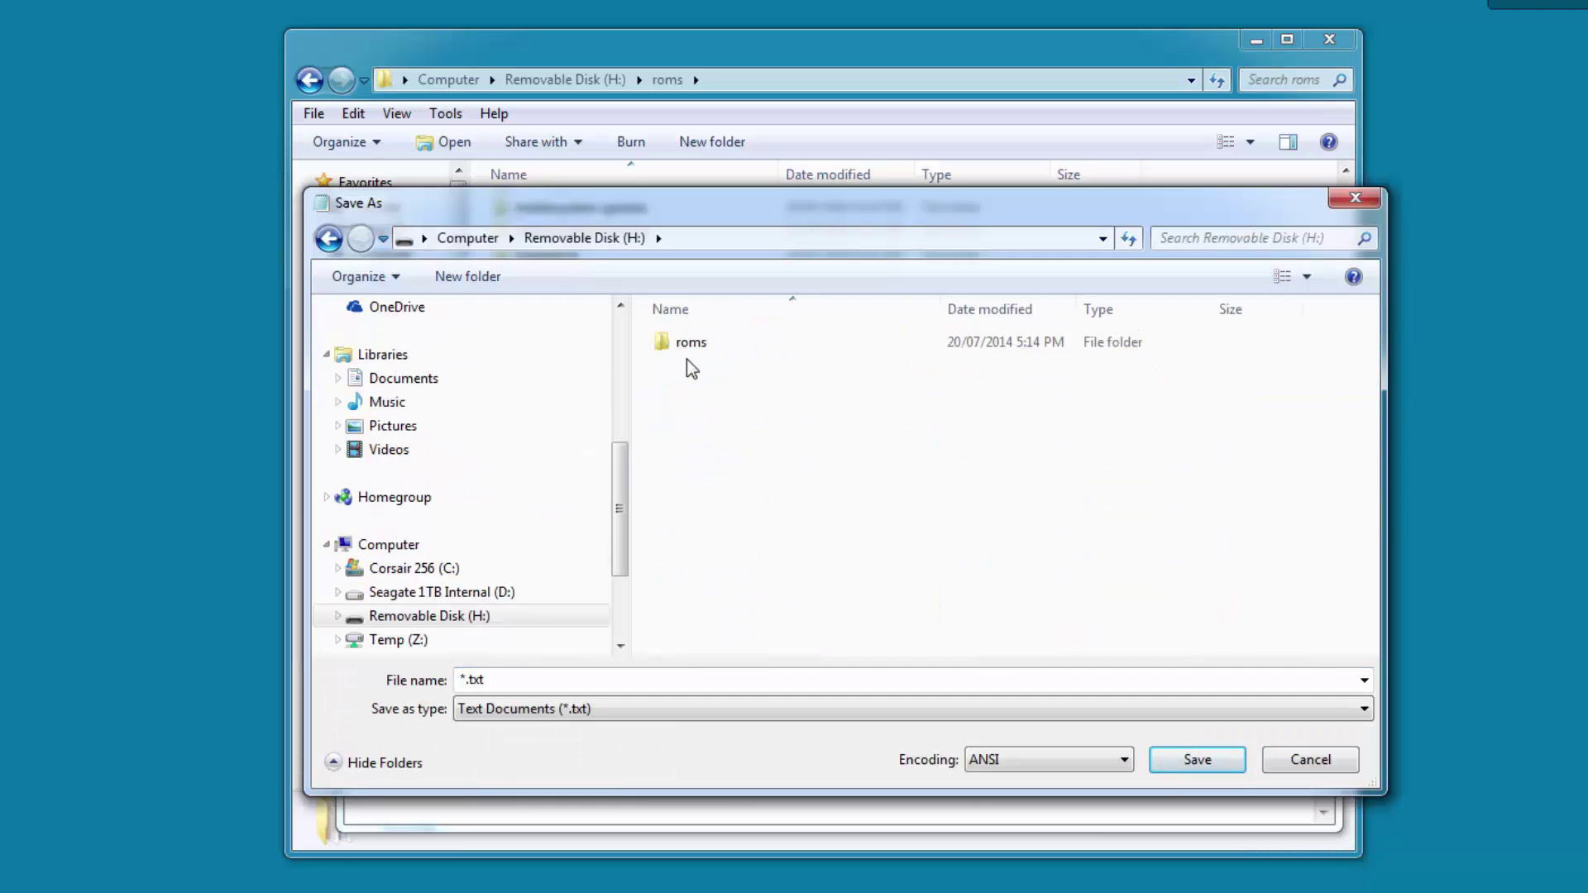
double_click(667, 346)
scroll(799, 569, down, 7)
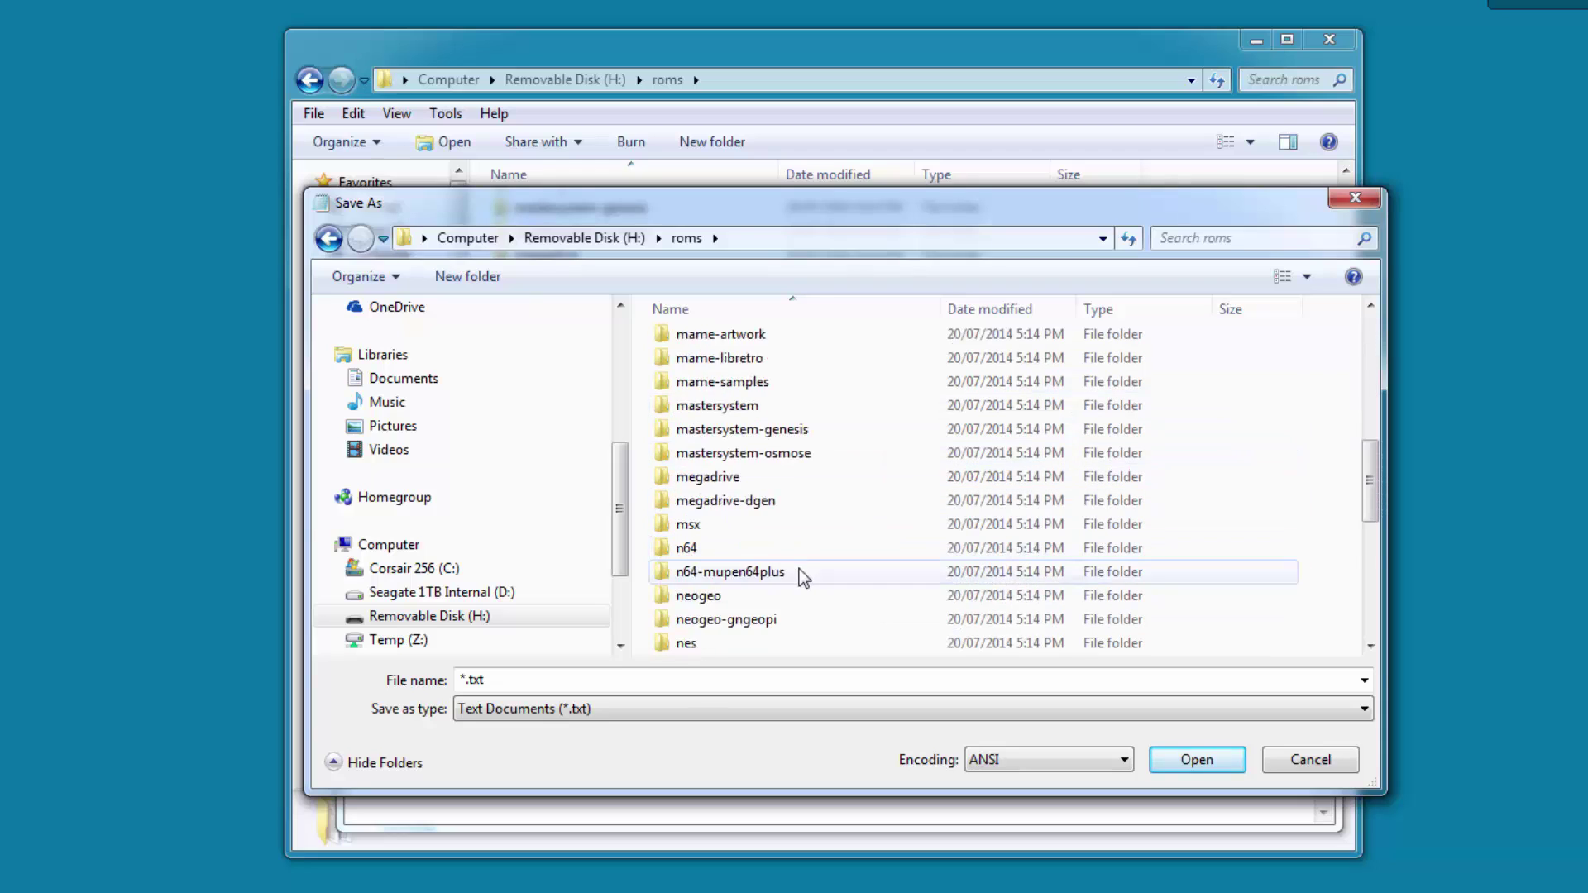
scroll(799, 569, down, 2)
scroll(718, 468, up, 1)
click(717, 455)
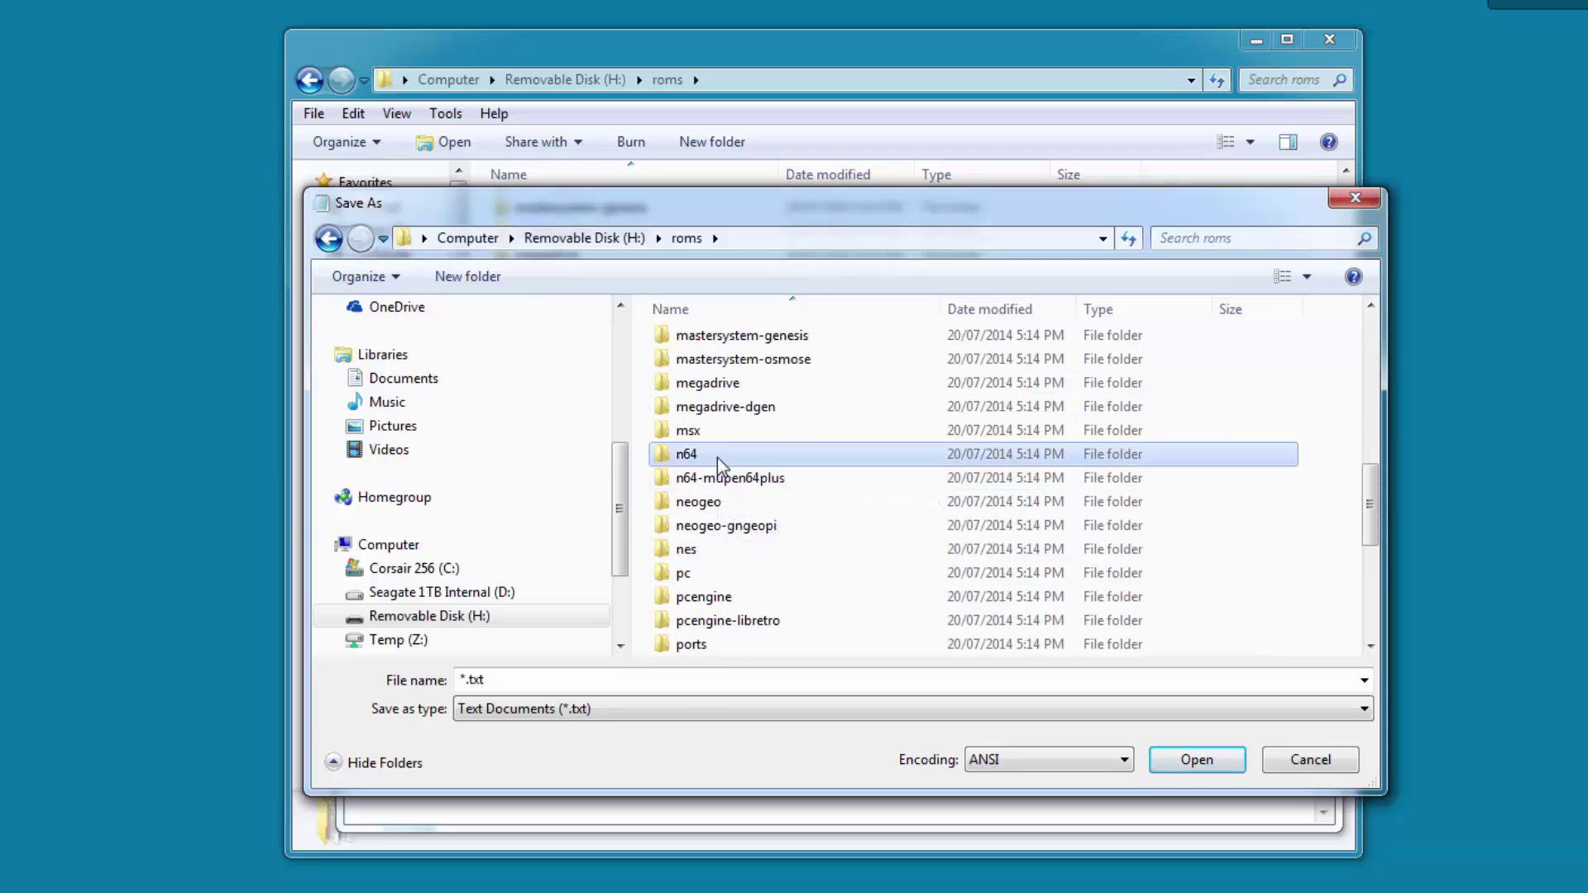
double_click(717, 457)
Save the empty document as 00. Libretro.z64 with the file type All Files and close Notepad
click(549, 710)
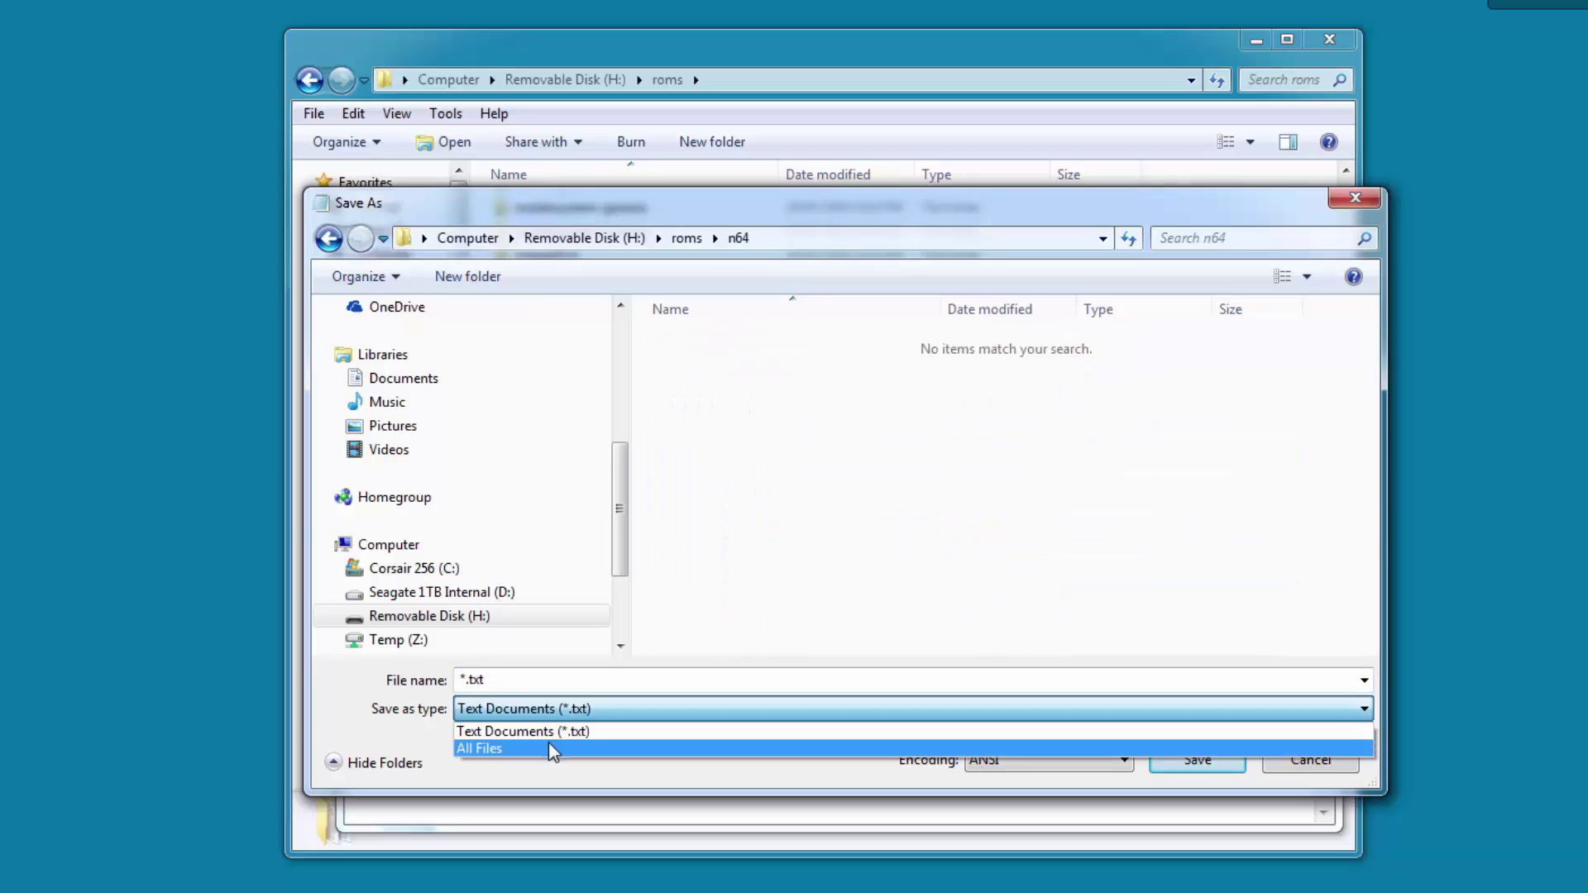
click(549, 748)
click(542, 678)
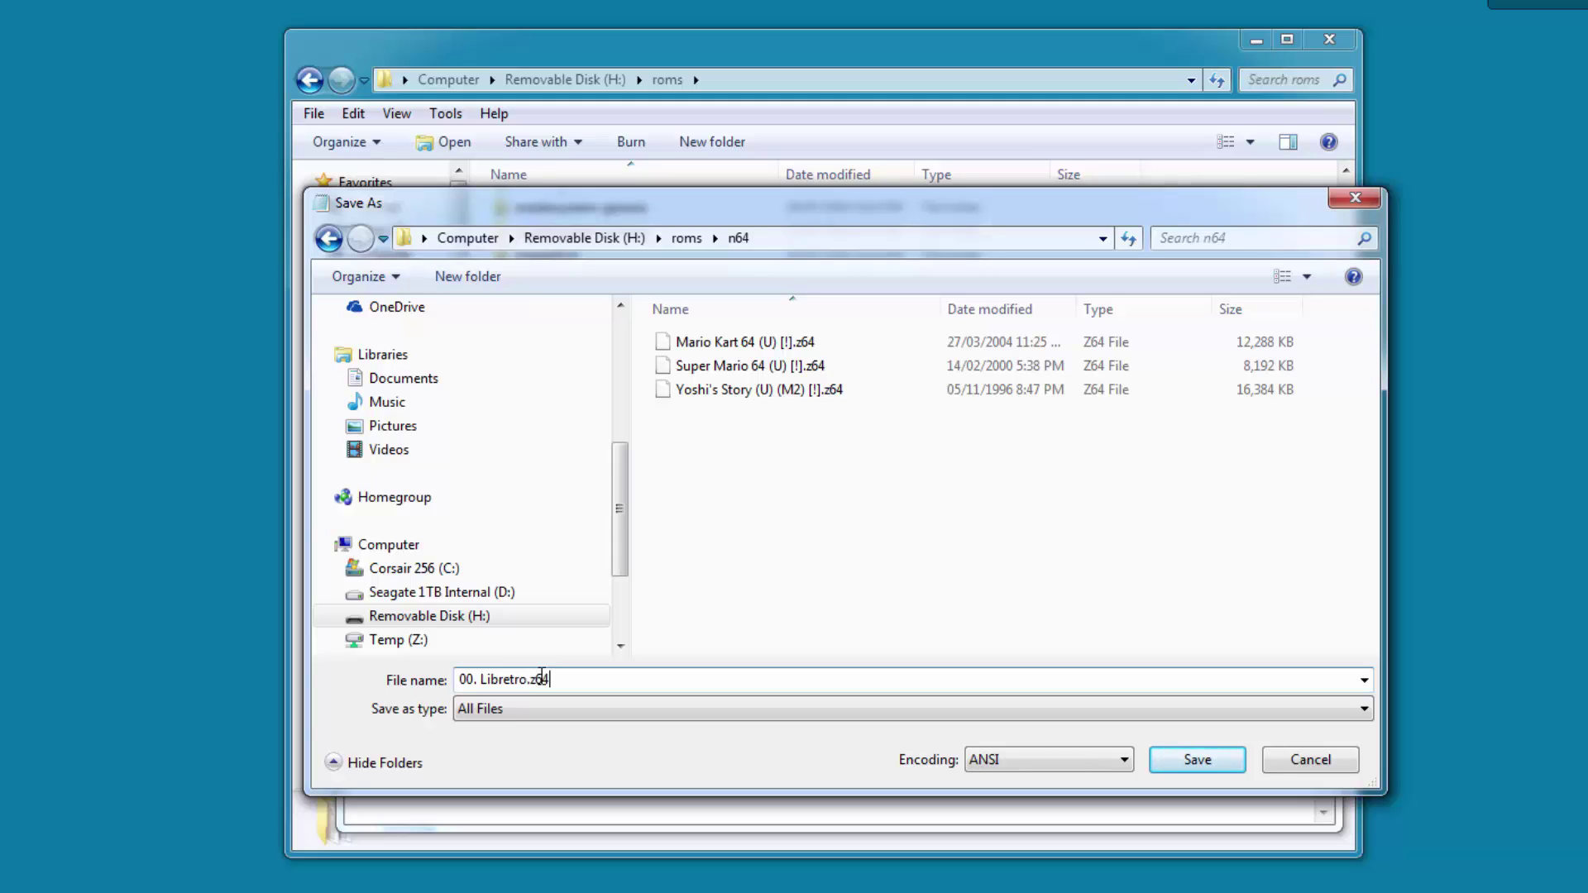
click(1197, 759)
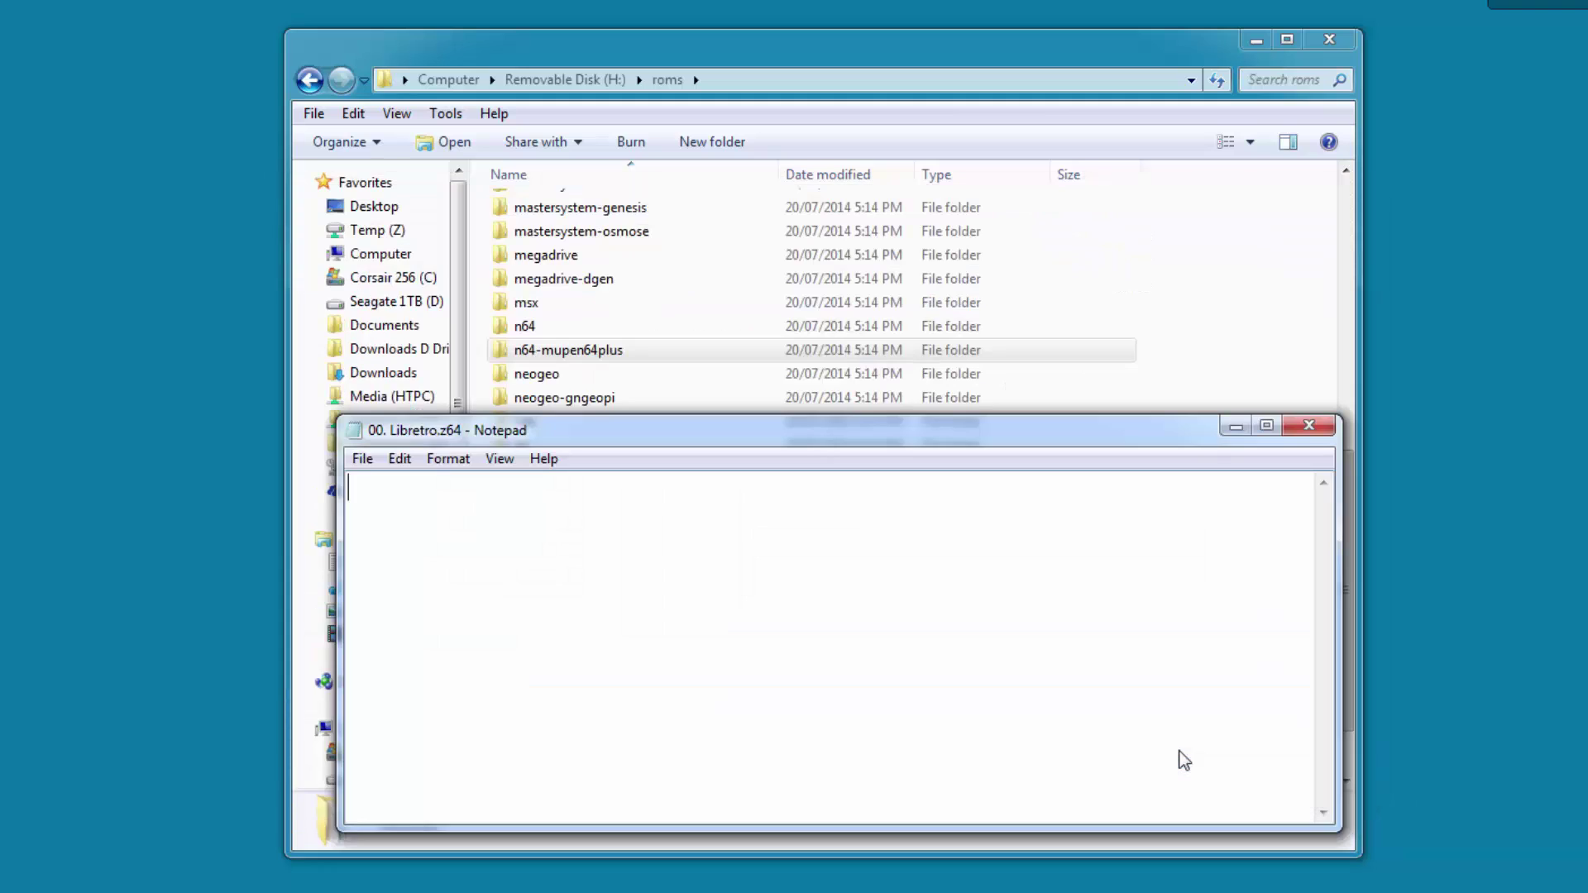
click(1308, 428)
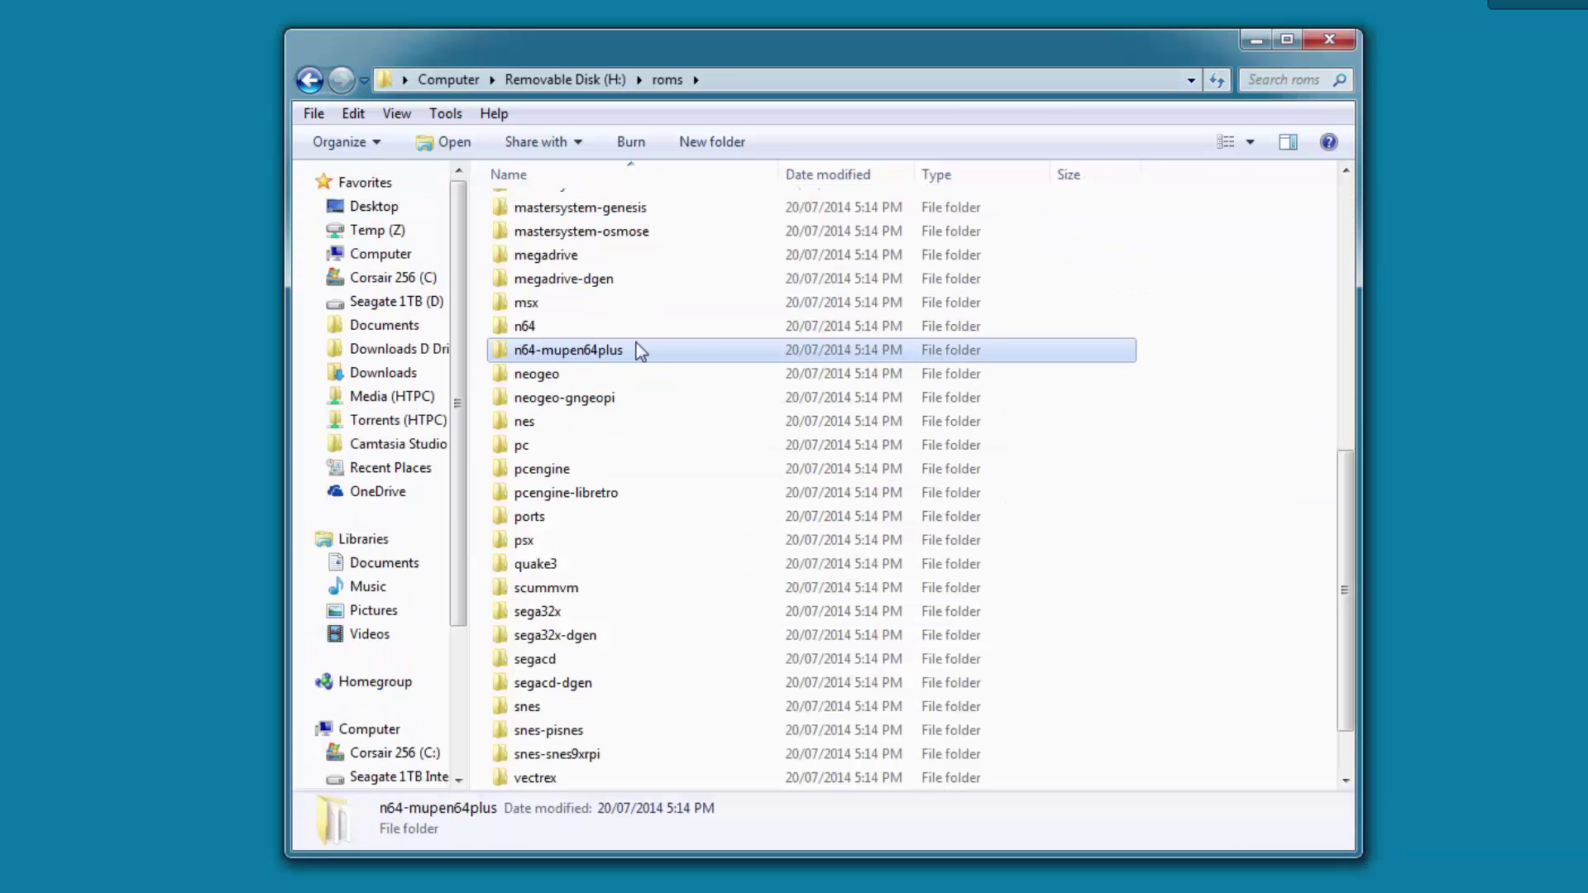
Copy 00. Libretro.z64 from the n64 folder into the n64-mupen64plus folder
double_click(584, 324)
click(622, 211)
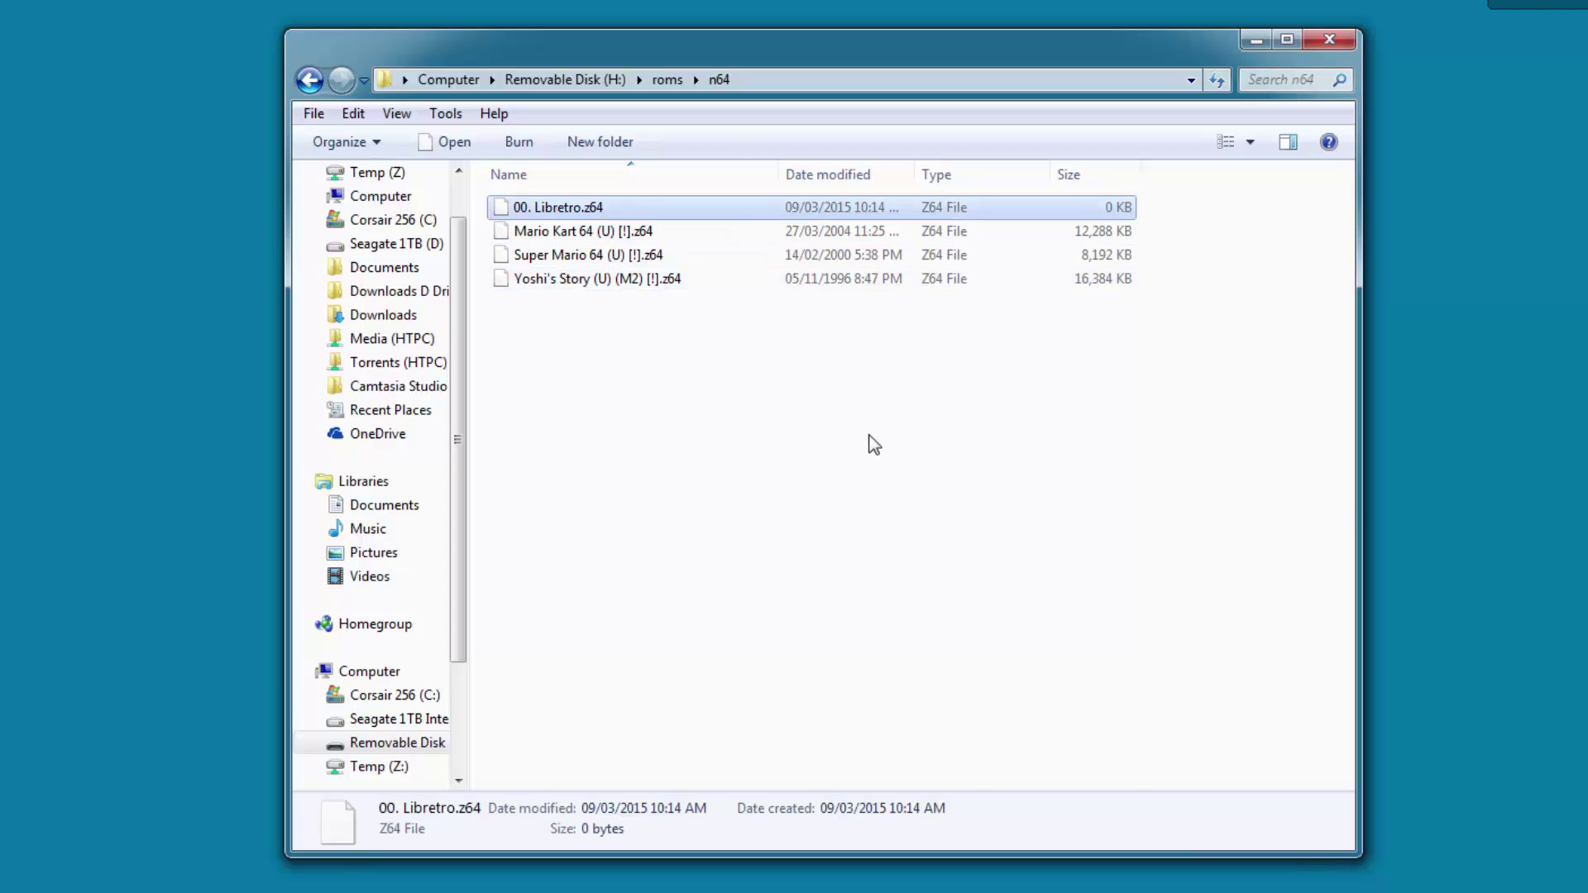
key(BackSpace)
scroll(594, 681, down, 2)
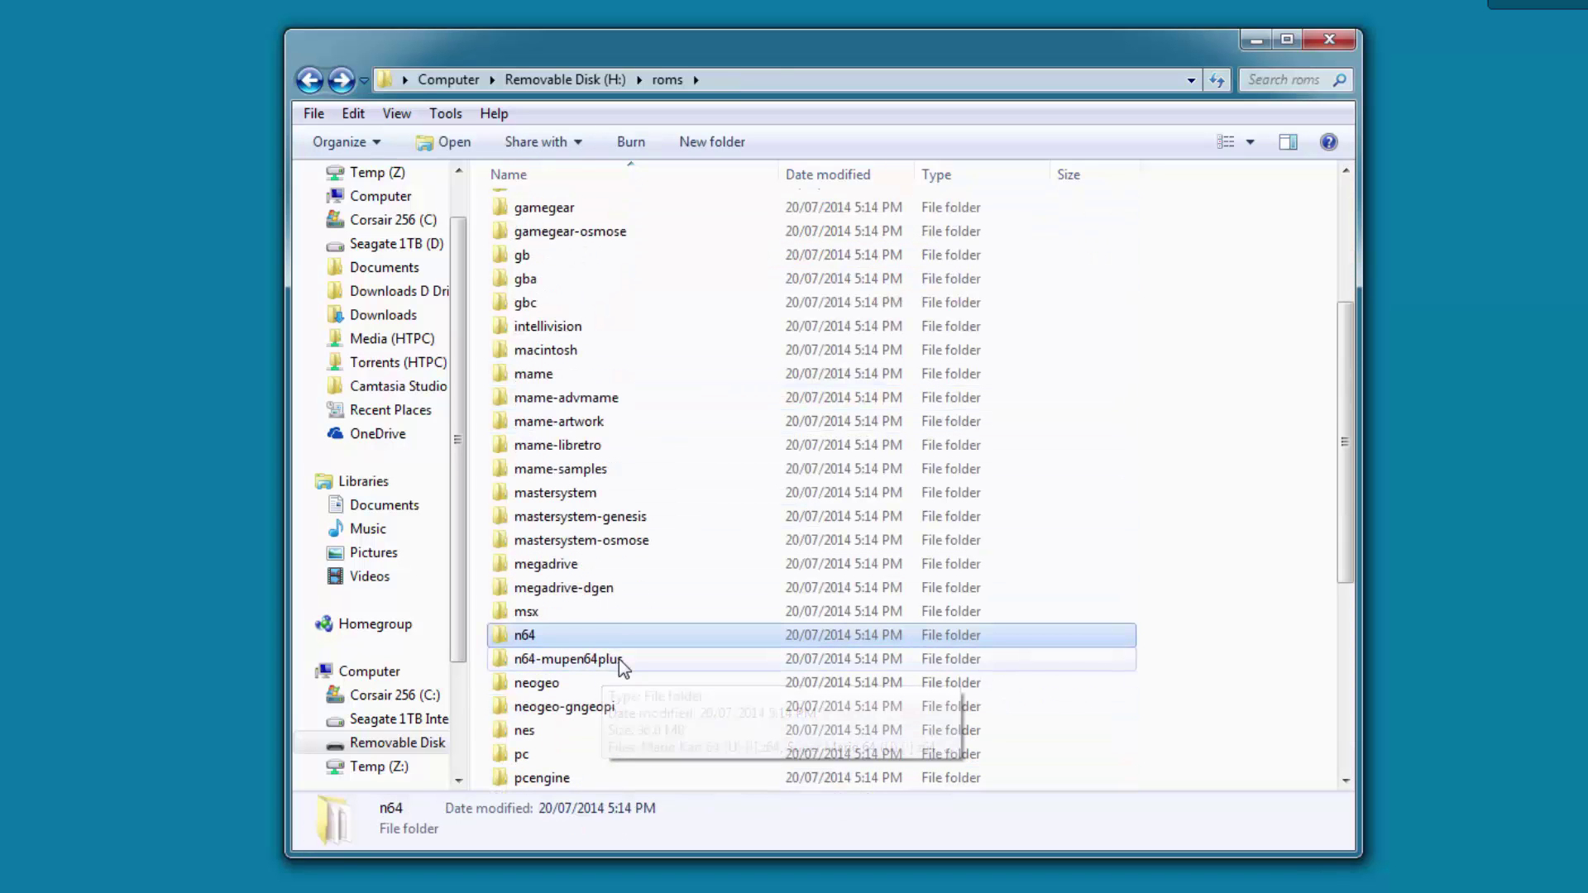
double_click(618, 658)
key(ctrl+v)
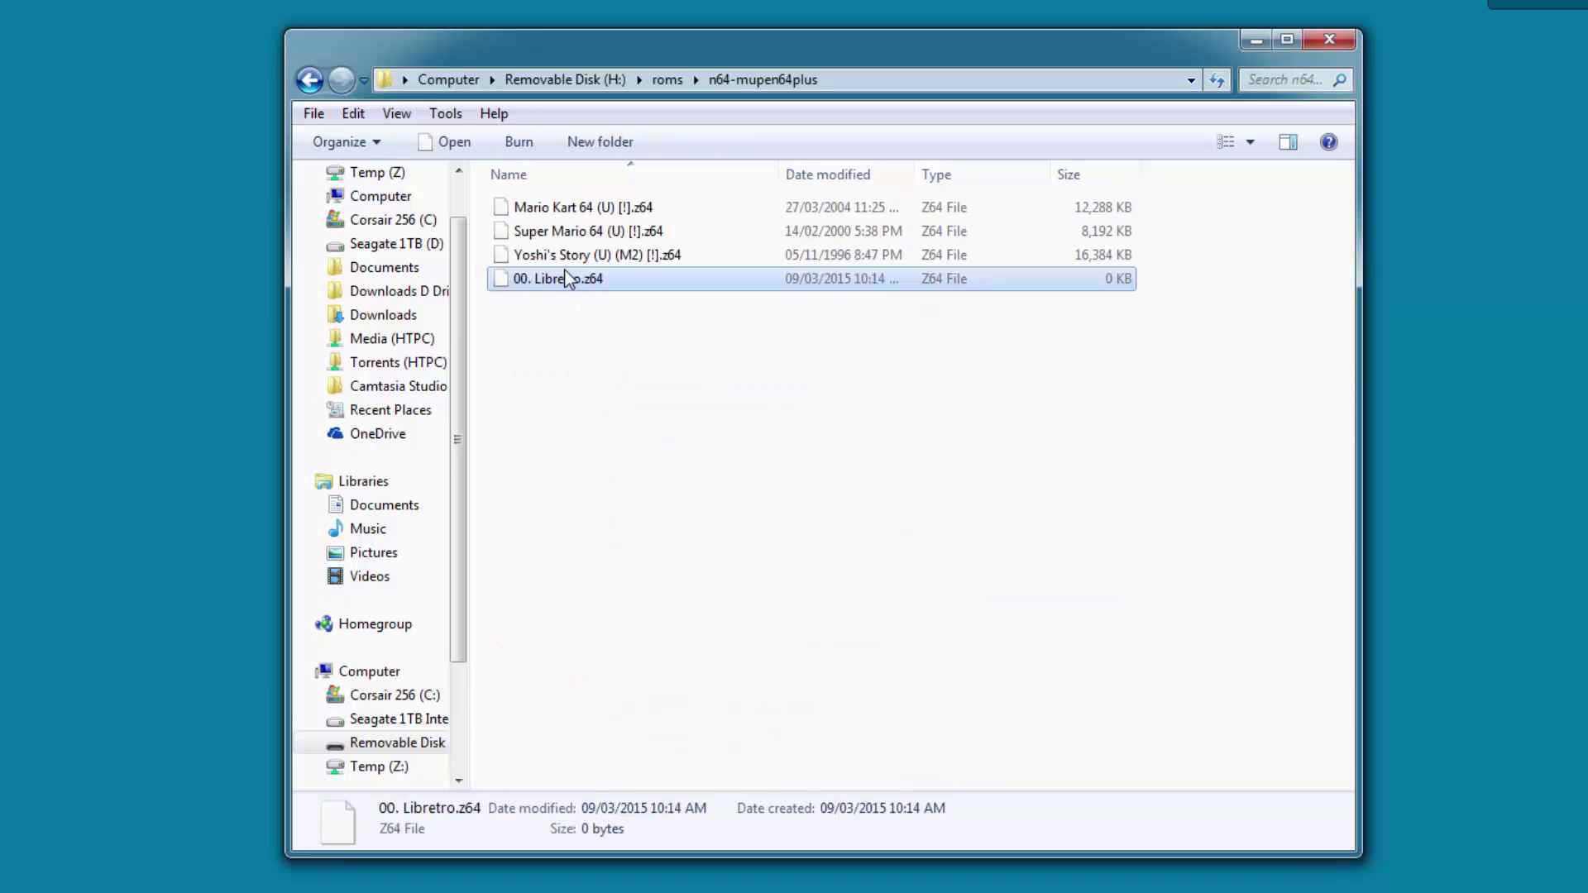
Rename the copied file in n64-mupen64plus as 00. Mupen.z64
click(562, 280)
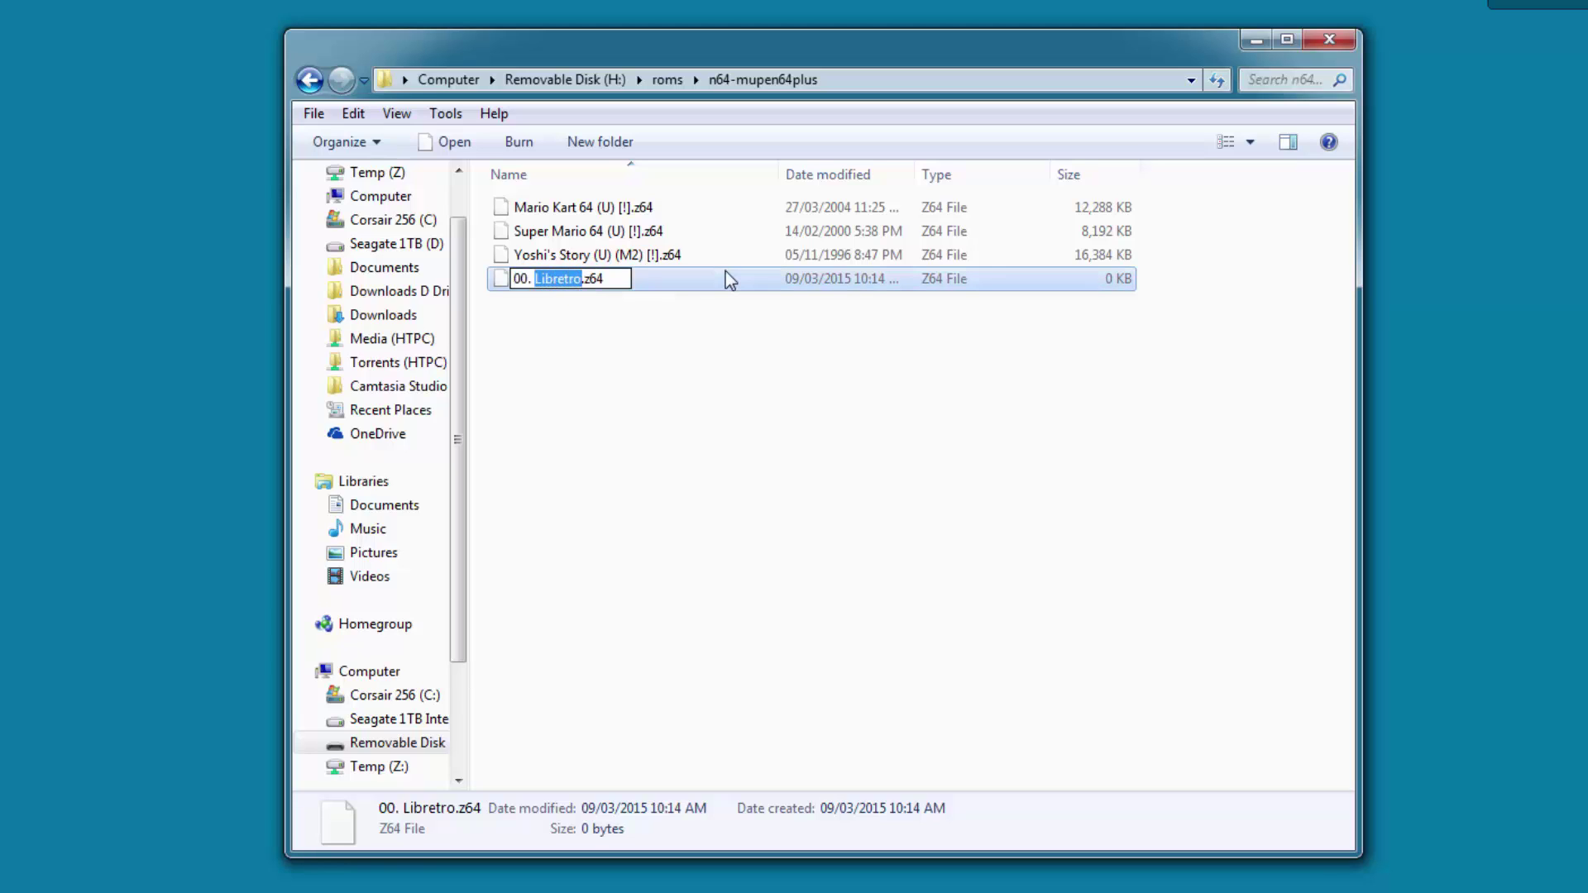
text(Mupen)
click(666, 430)
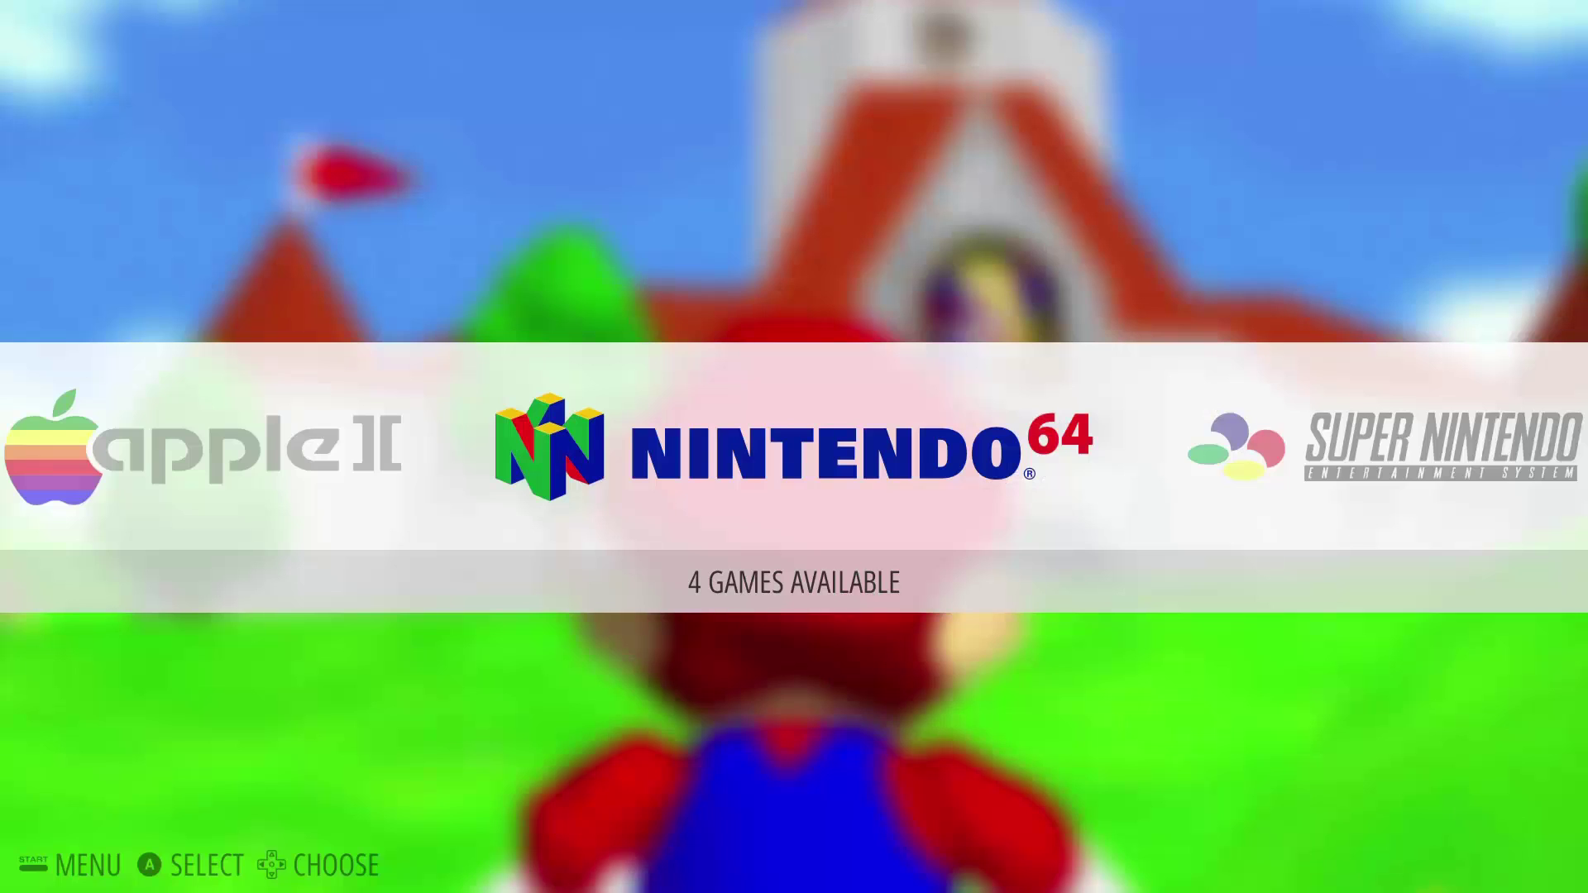
Configure the gamepad in EmulationStation with B as button 13, Start 3, Select 0, Page Up 10 and Page Down 11, and exit to the command line
key(F1)
key(Down)
key(Down)
key(Down)
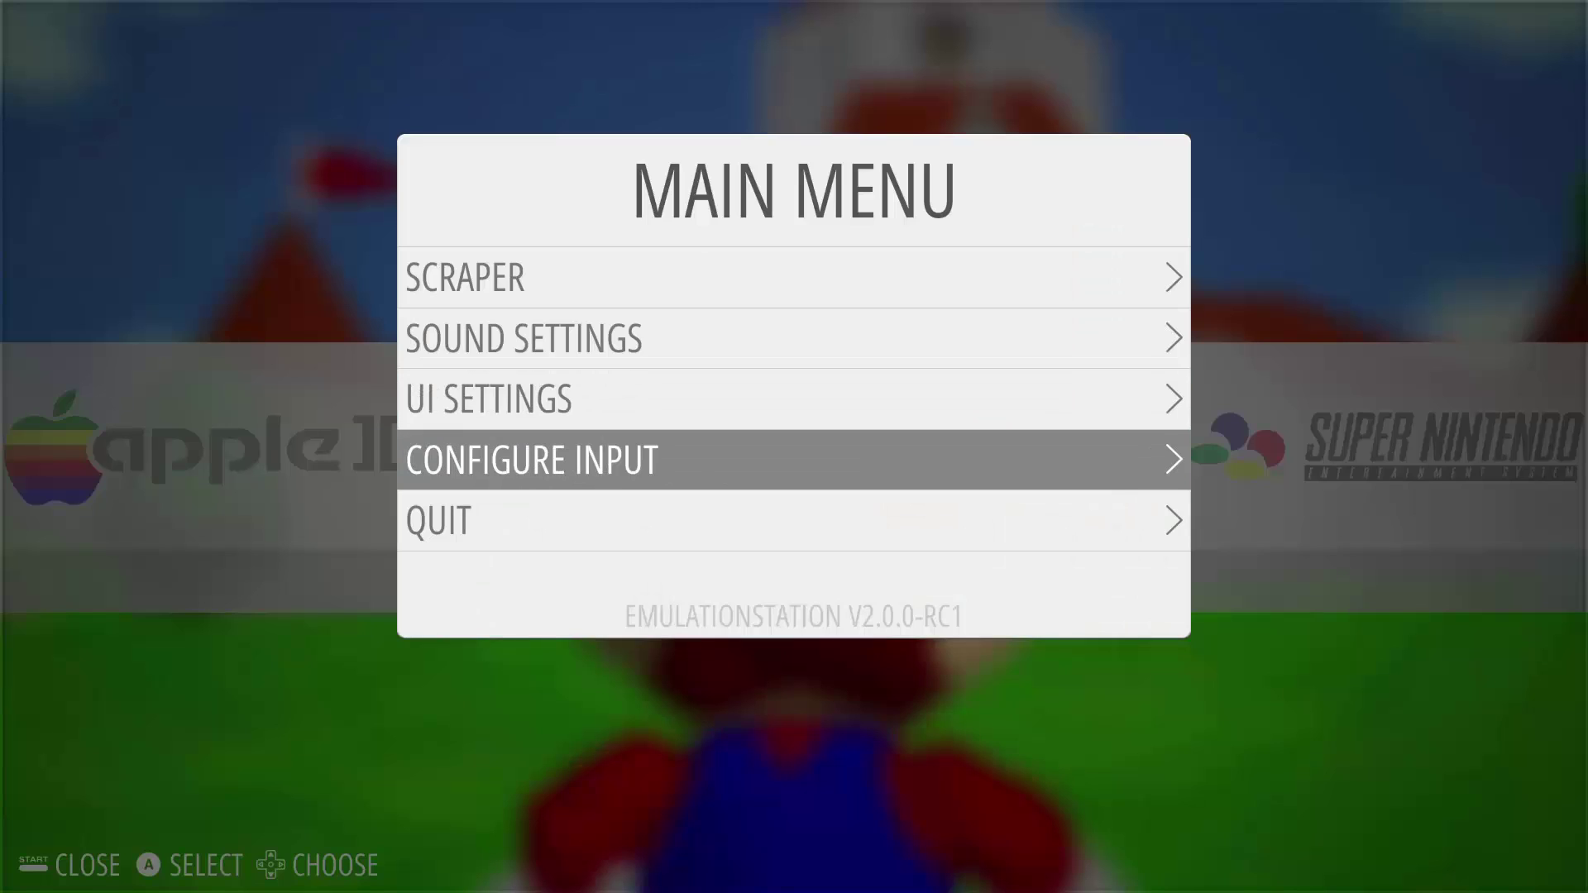
key(Return)
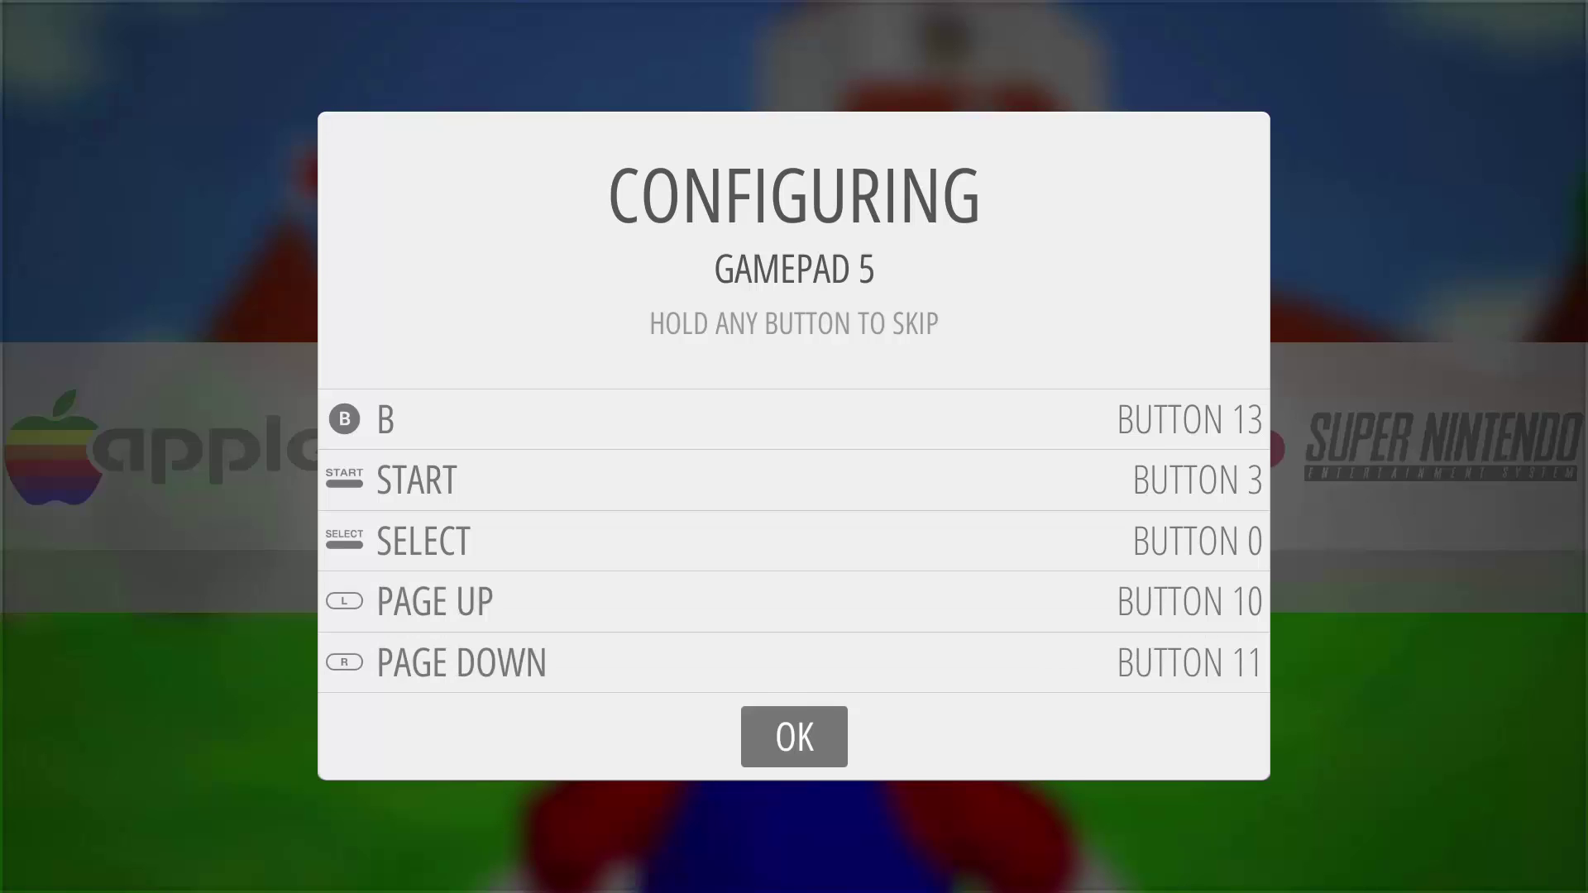
key(Return)
key(Escape)
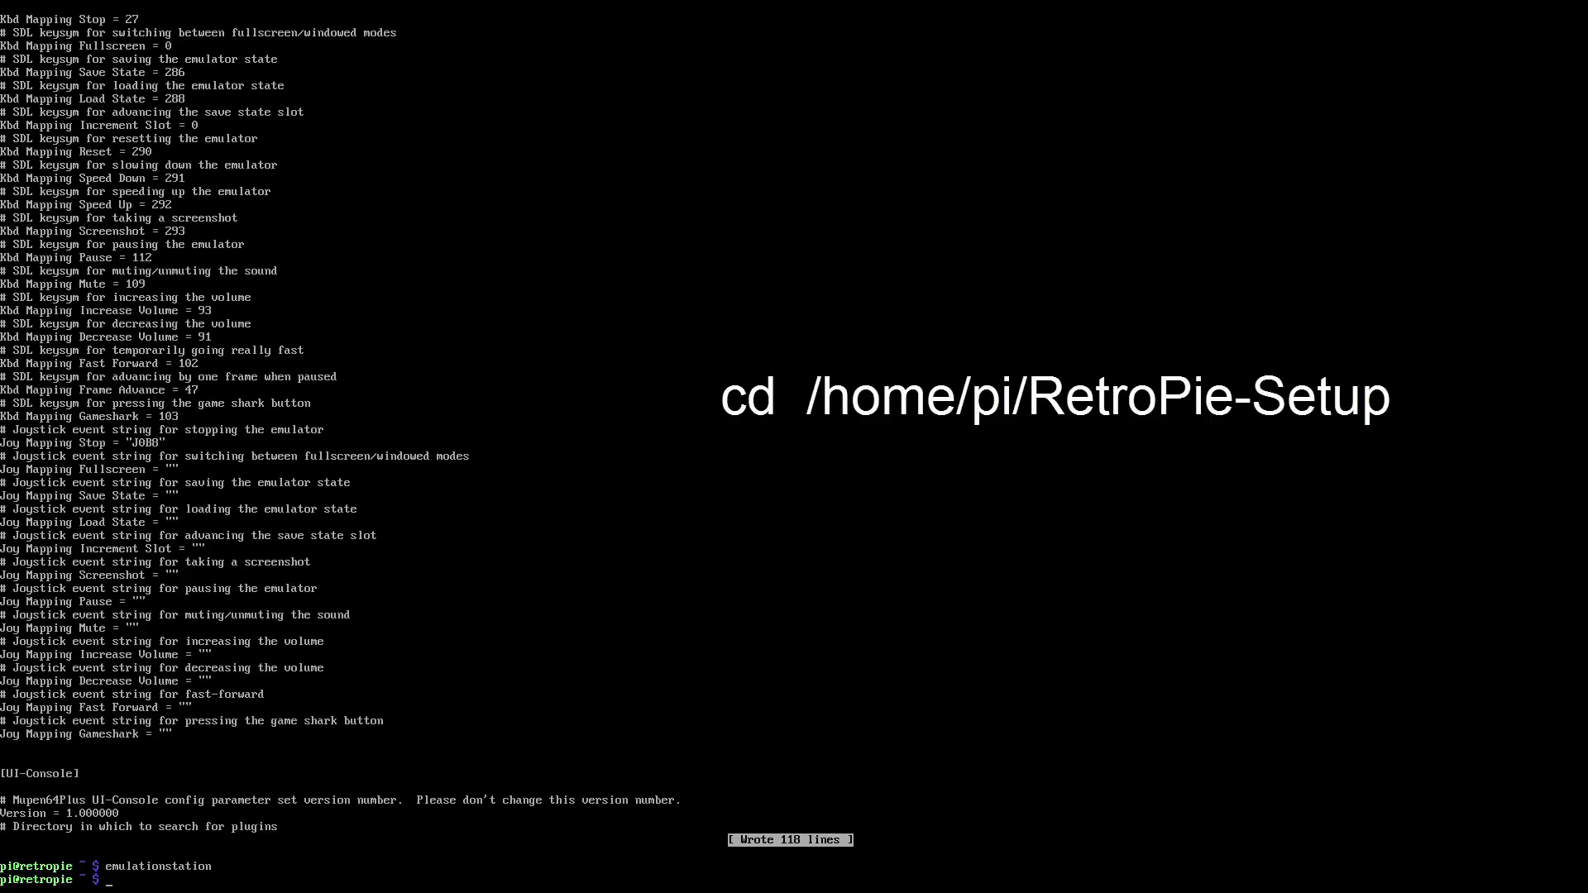
Change the terminal's working directory to RetroPie-Setup
text(cd re)
key(BackSpace)
key(BackSpace)
text(R)
key(Tab)
text(-)
key(Tab)
key(Return)
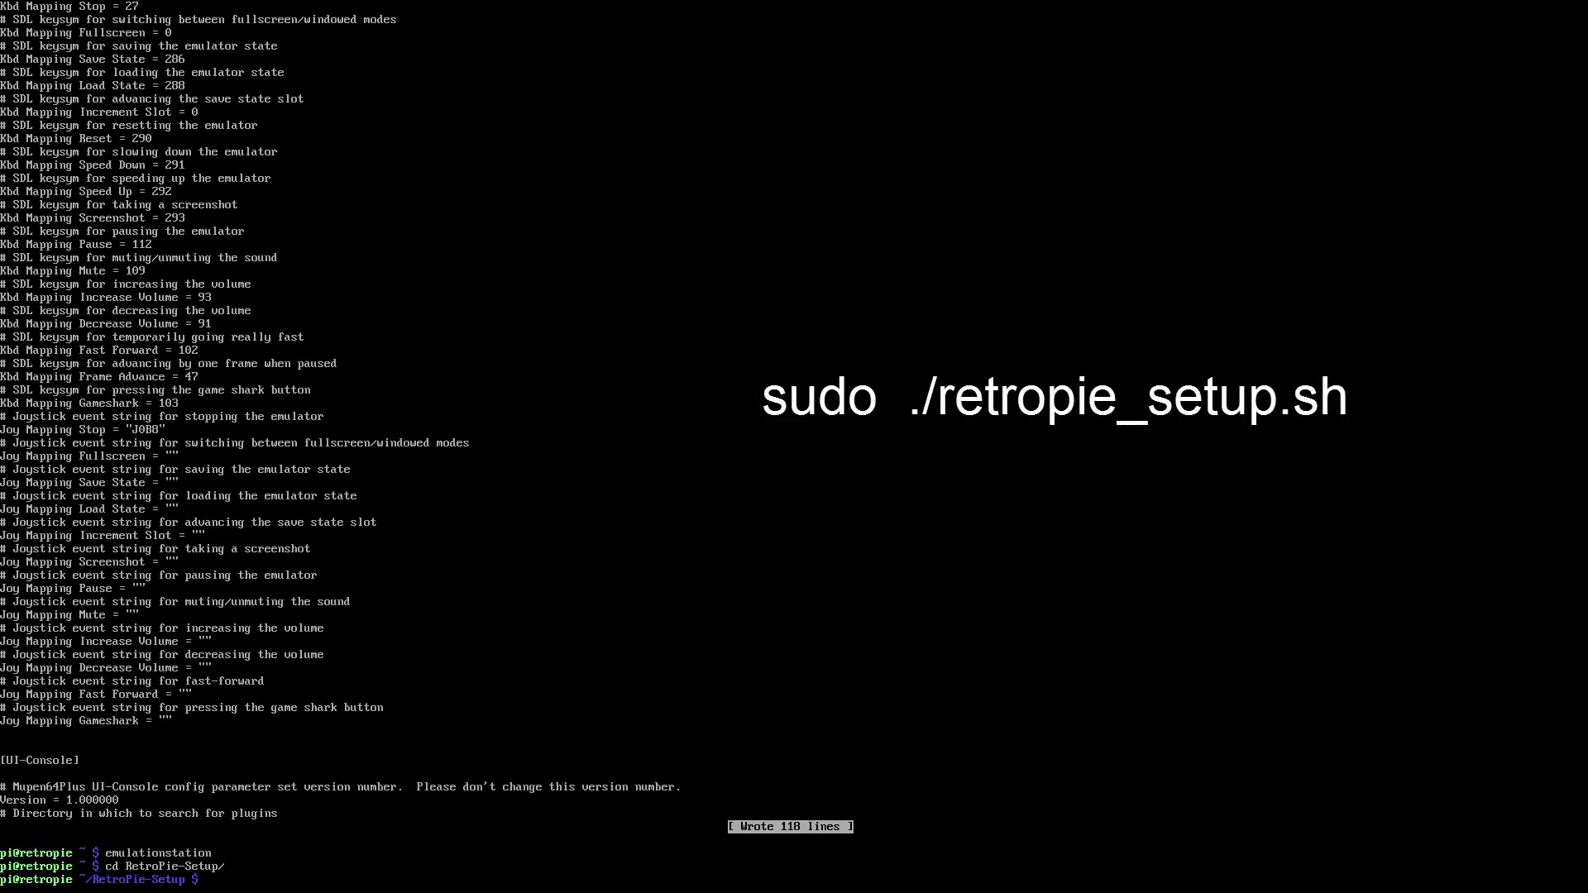
Run sudo ./retropie_setup.sh and enter the SETUP section of the RetroPie setup script
text(sudo ./retropie_setup.sh)
key(Return)
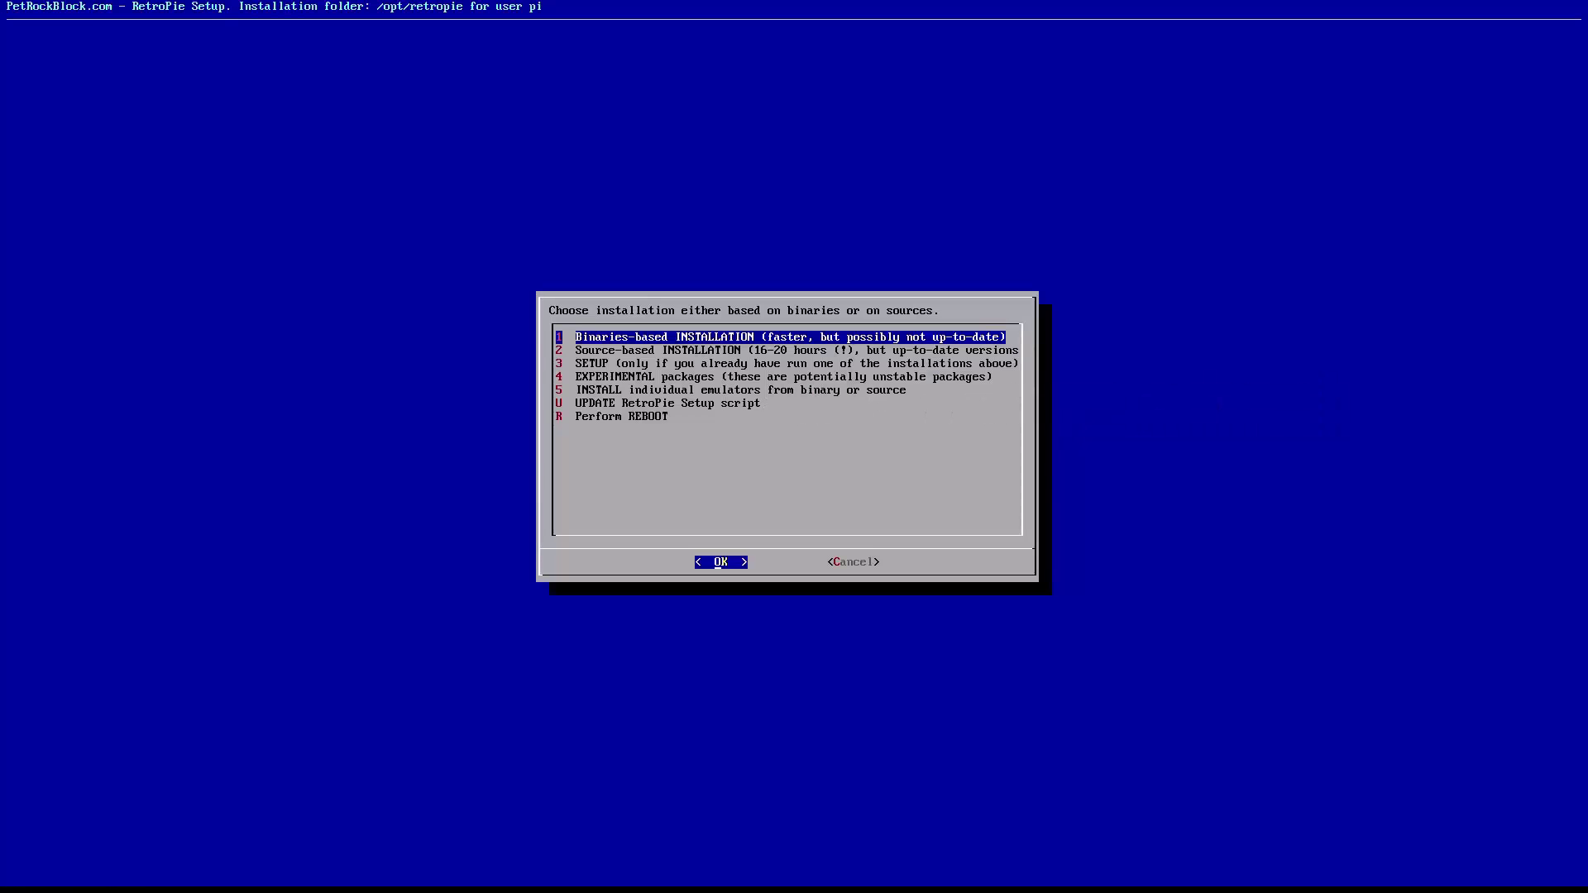
key(Down)
key(Down)
key(Return)
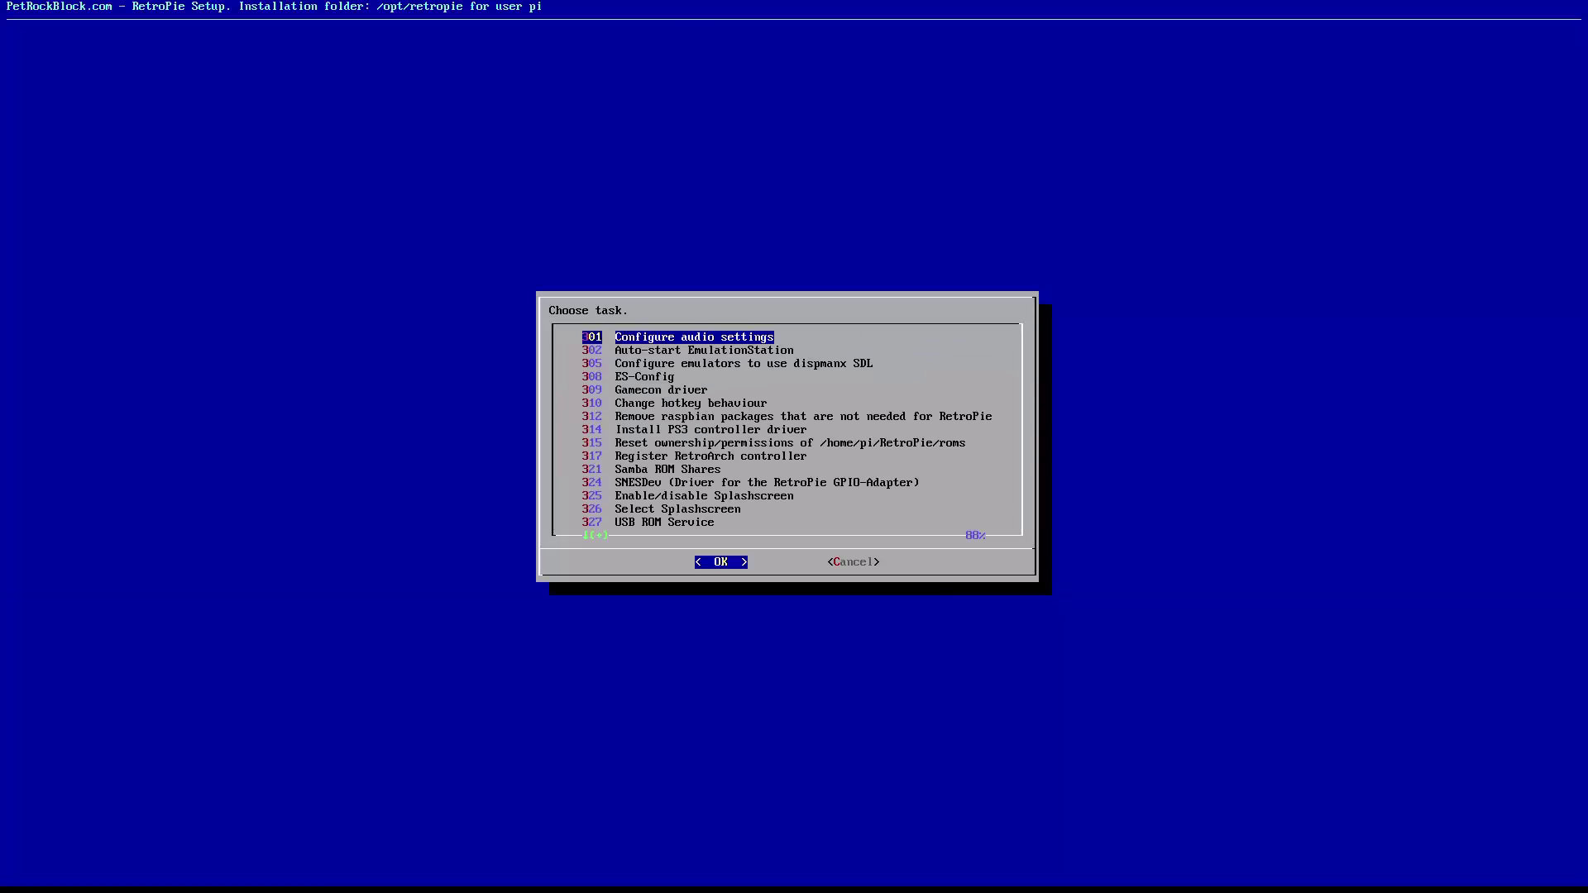
Run task 317, Register RetroArch controller, for the connected controller and return to the task list
key(Down)
key(Down)
key(Down)
key(Down)
key(Down)
key(Down)
key(Down)
key(Down)
key(Down)
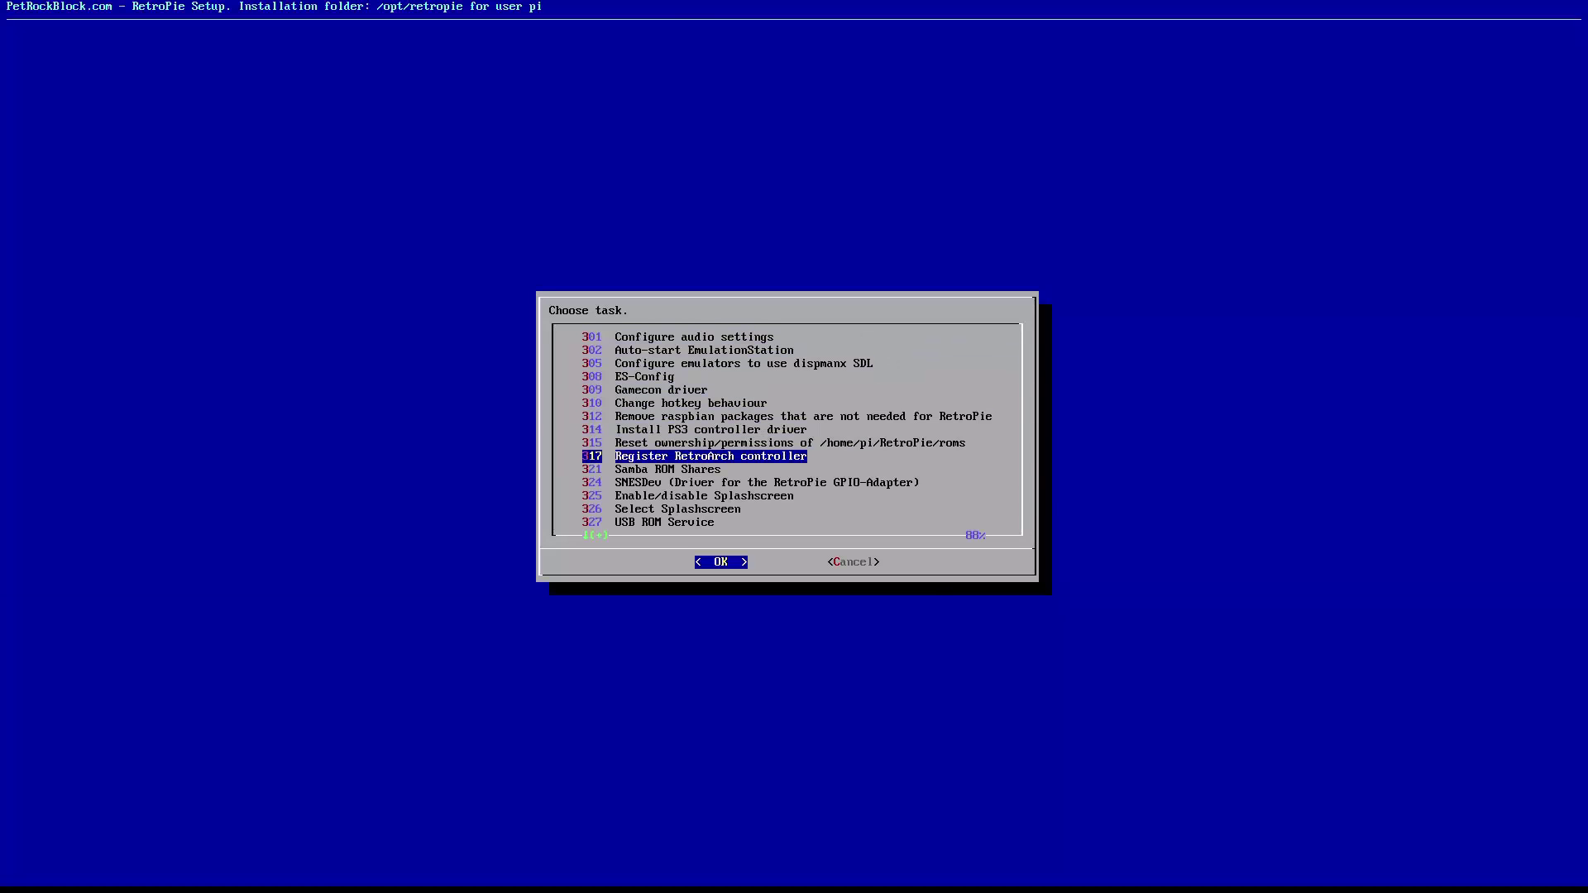
key(Return)
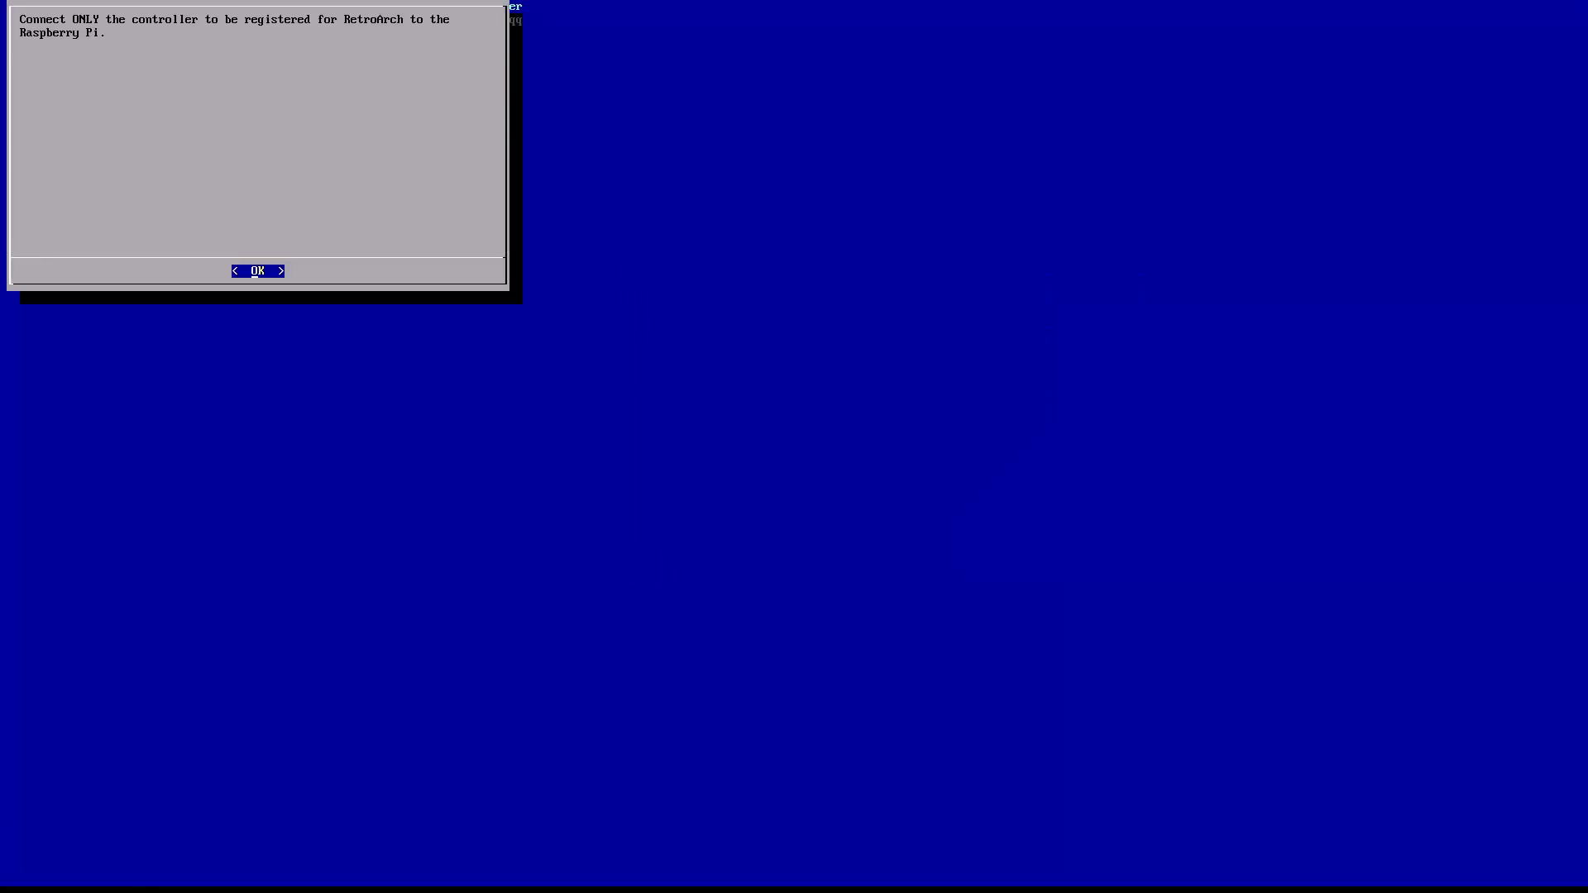
key(Return)
key(Return)
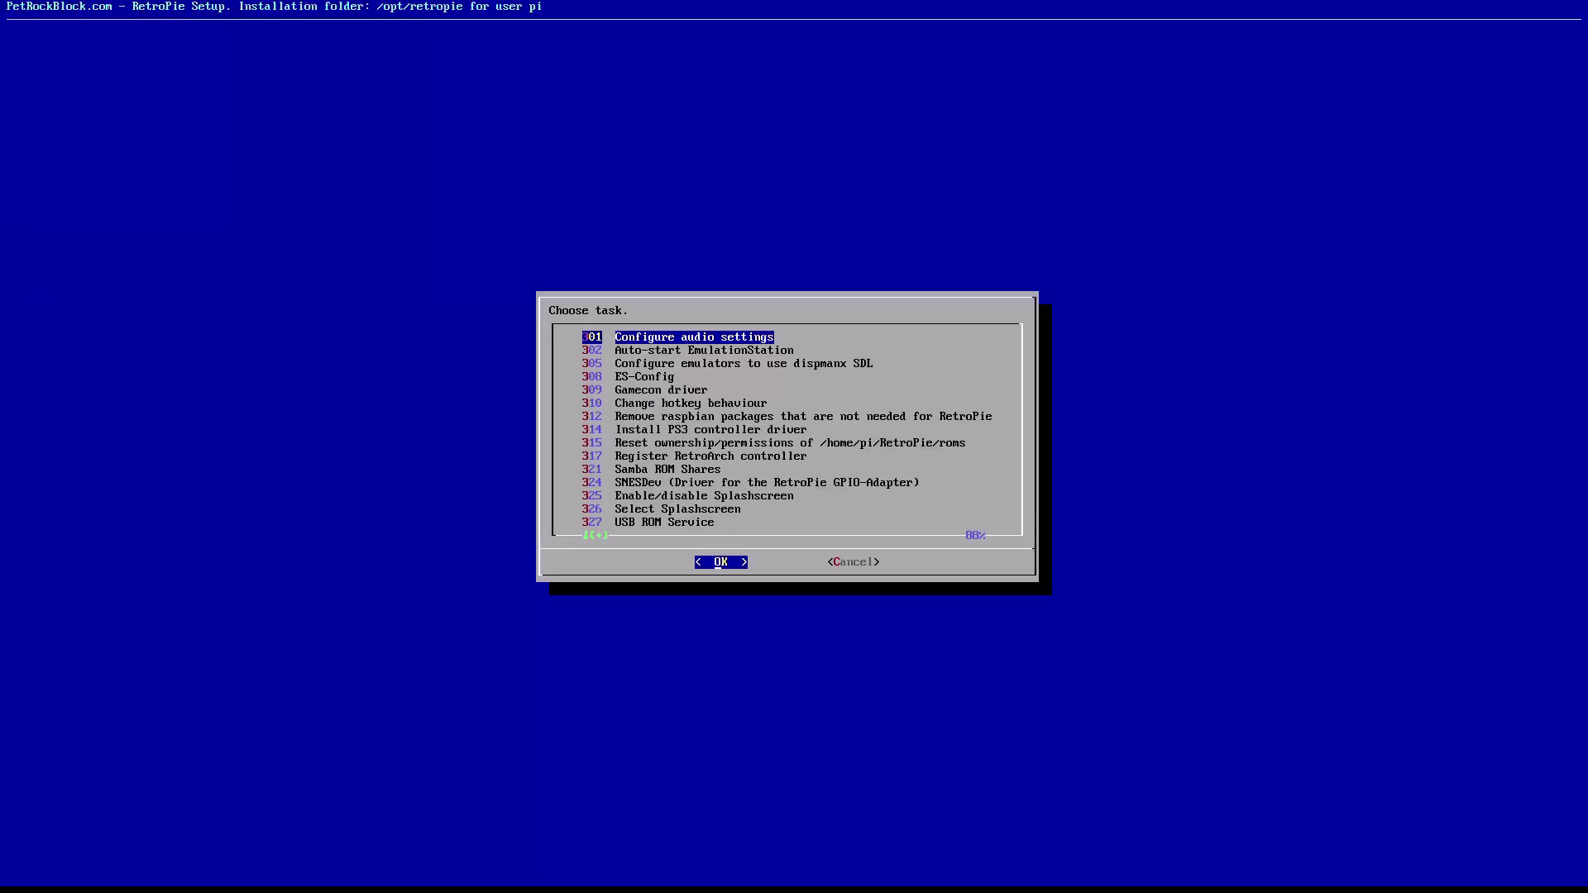
Leave the setup task list, choose Perform REBOOT, and open the Nintendo 64 system in EmulationStation
key(Right)
key(Return)
key(Left)
key(Down)
key(Down)
key(Down)
key(Down)
key(Down)
key(Down)
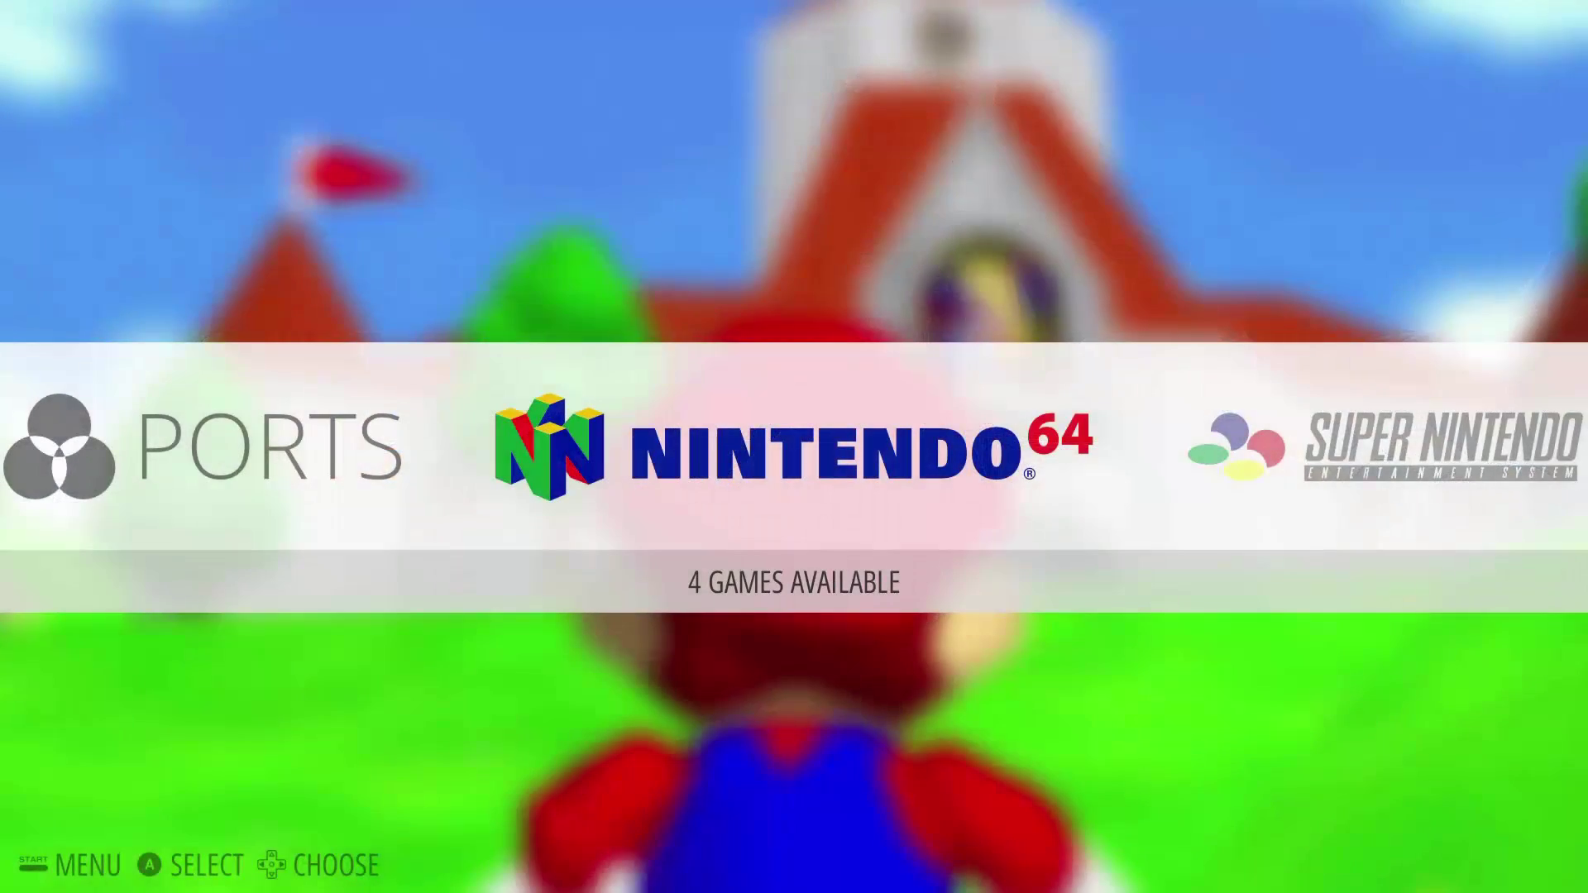
key(Return)
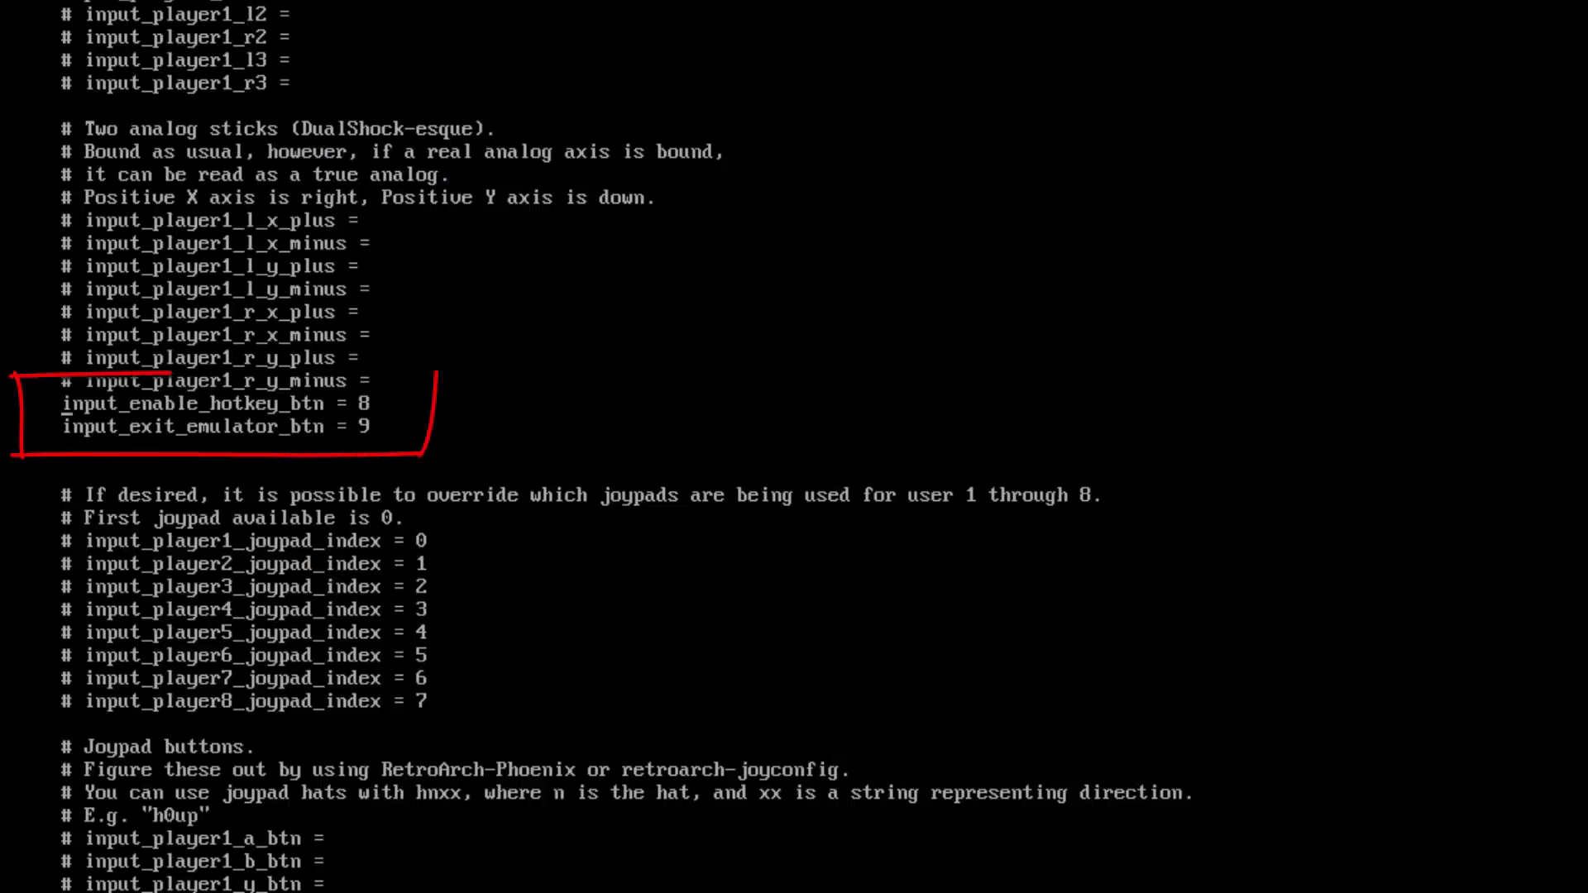
text(f)
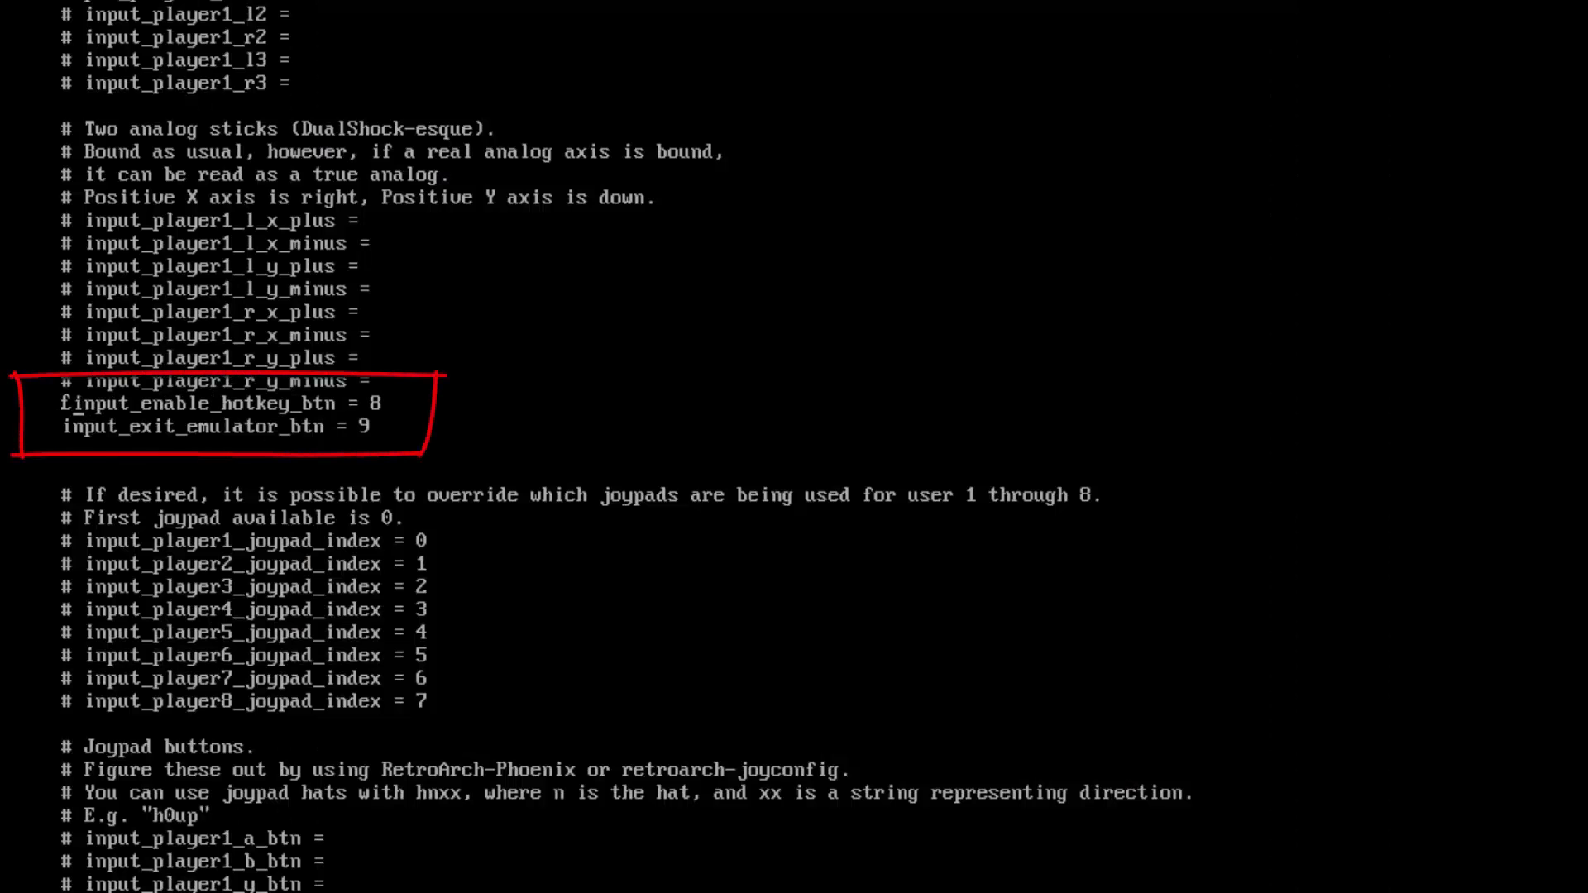
key(BackSpace)
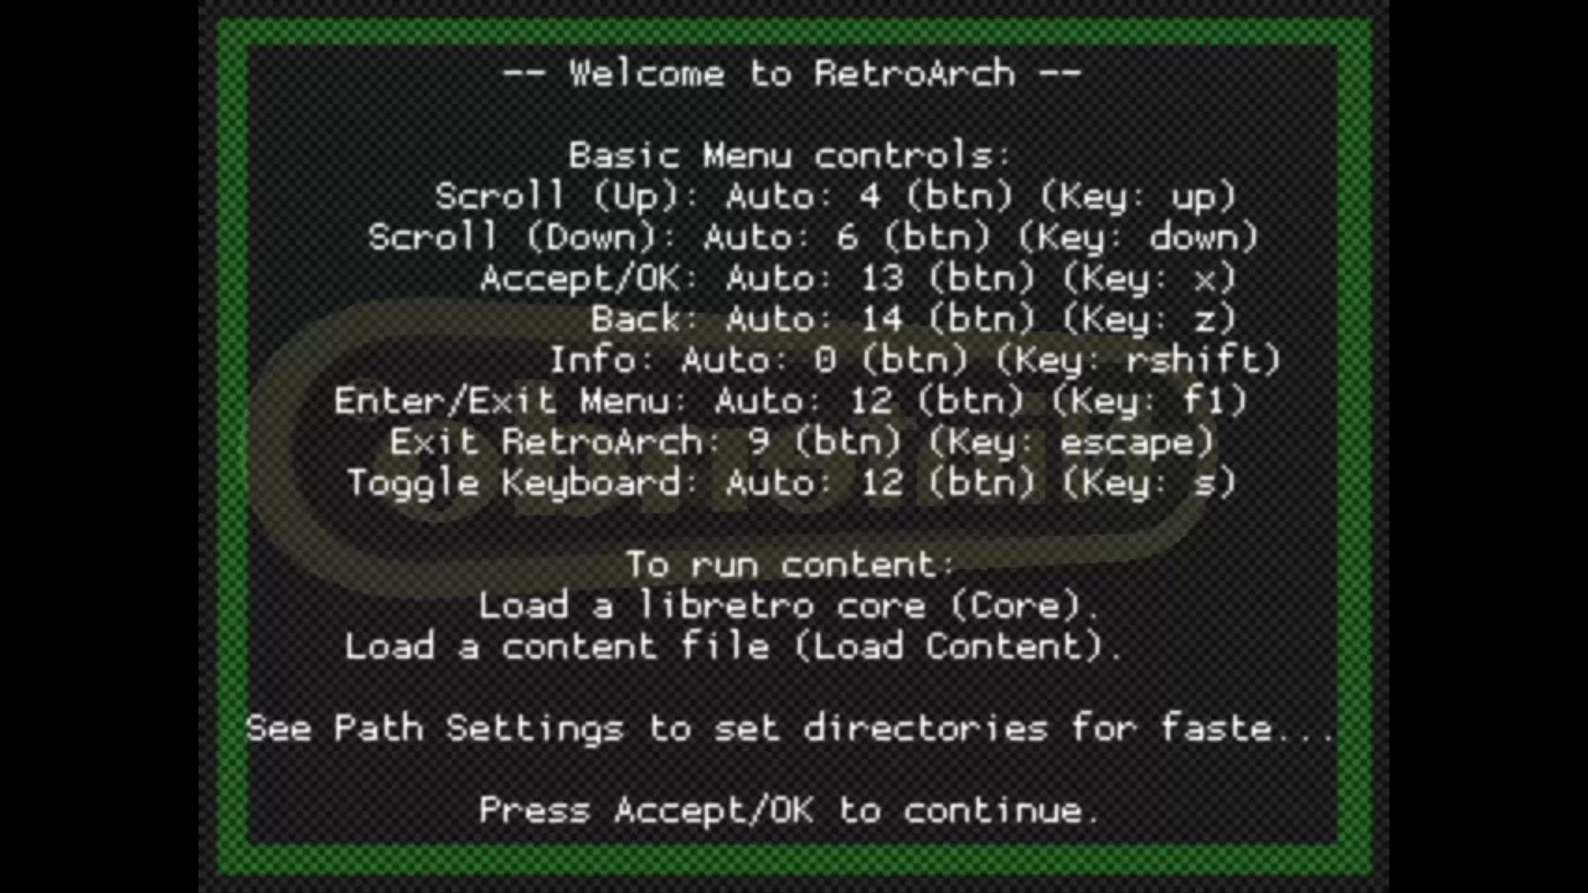
Accept the RetroArch welcome screen and open Settings
key(x)
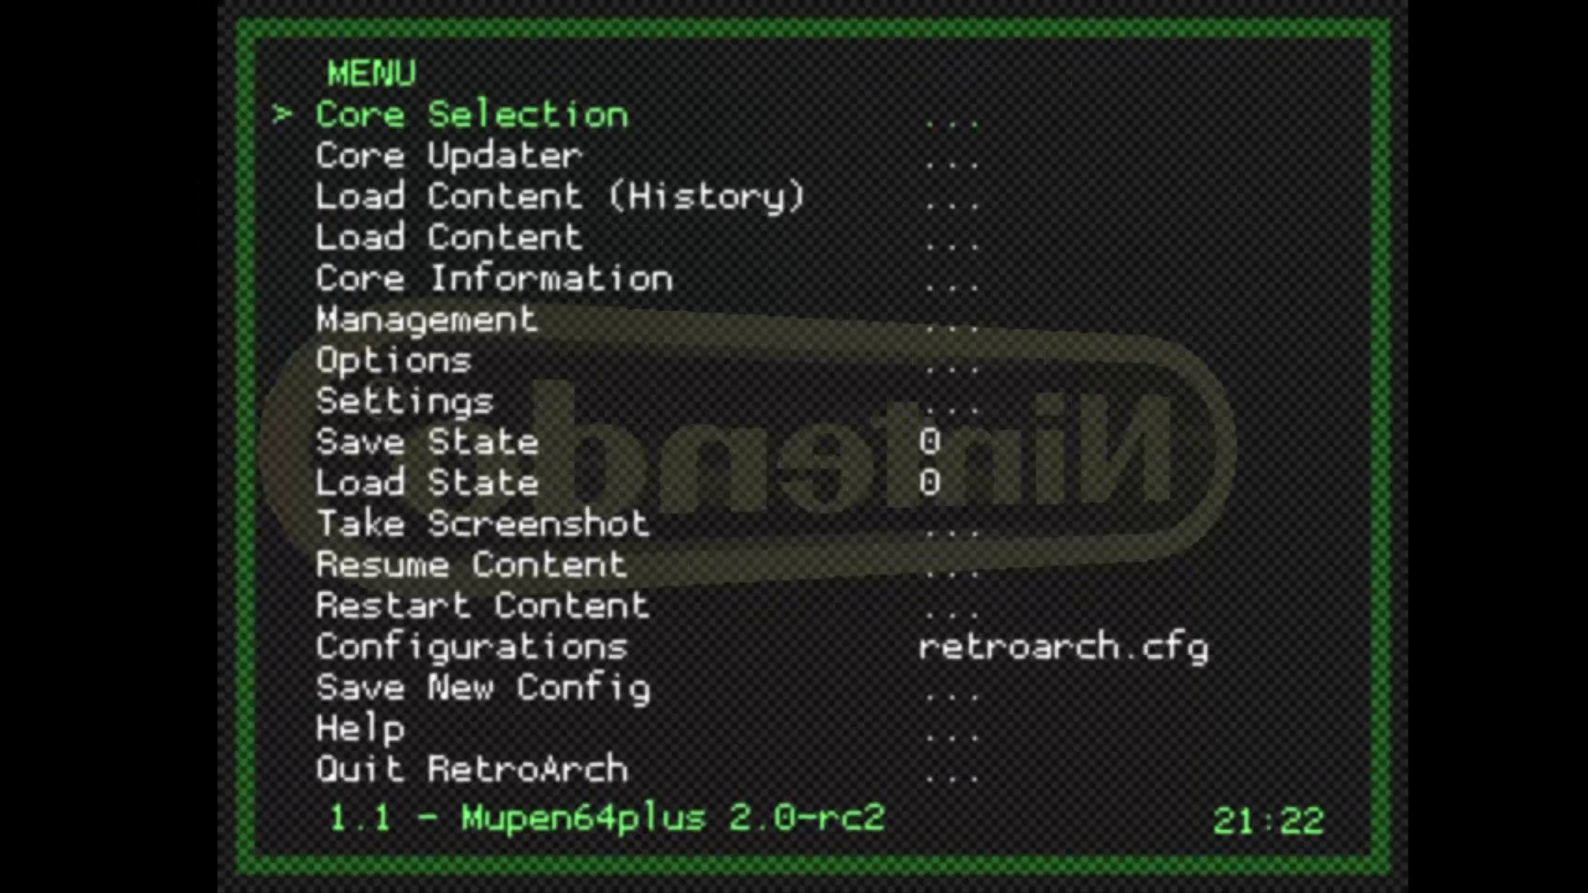
key(Down)
key(Down)
key(Down)
key(Down)
key(Down)
key(Down)
key(Down)
key(x)
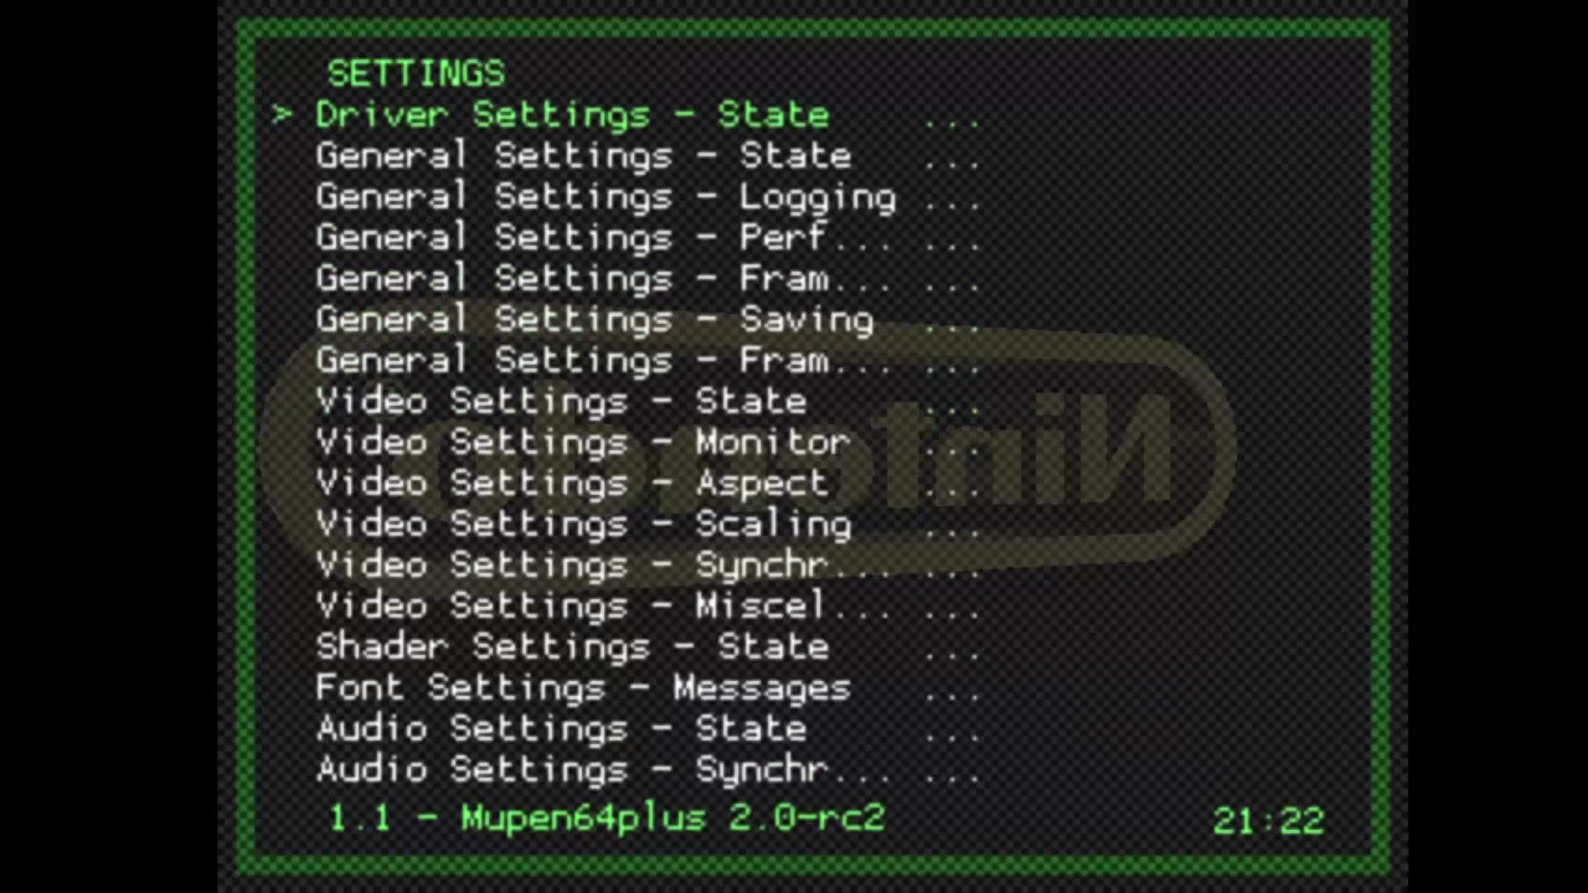
Open the joypad mapping section of the input settings
key(Down)
key(Down)
key(Down)
key(Down)
key(Down)
key(Down)
key(Down)
key(Down)
key(Down)
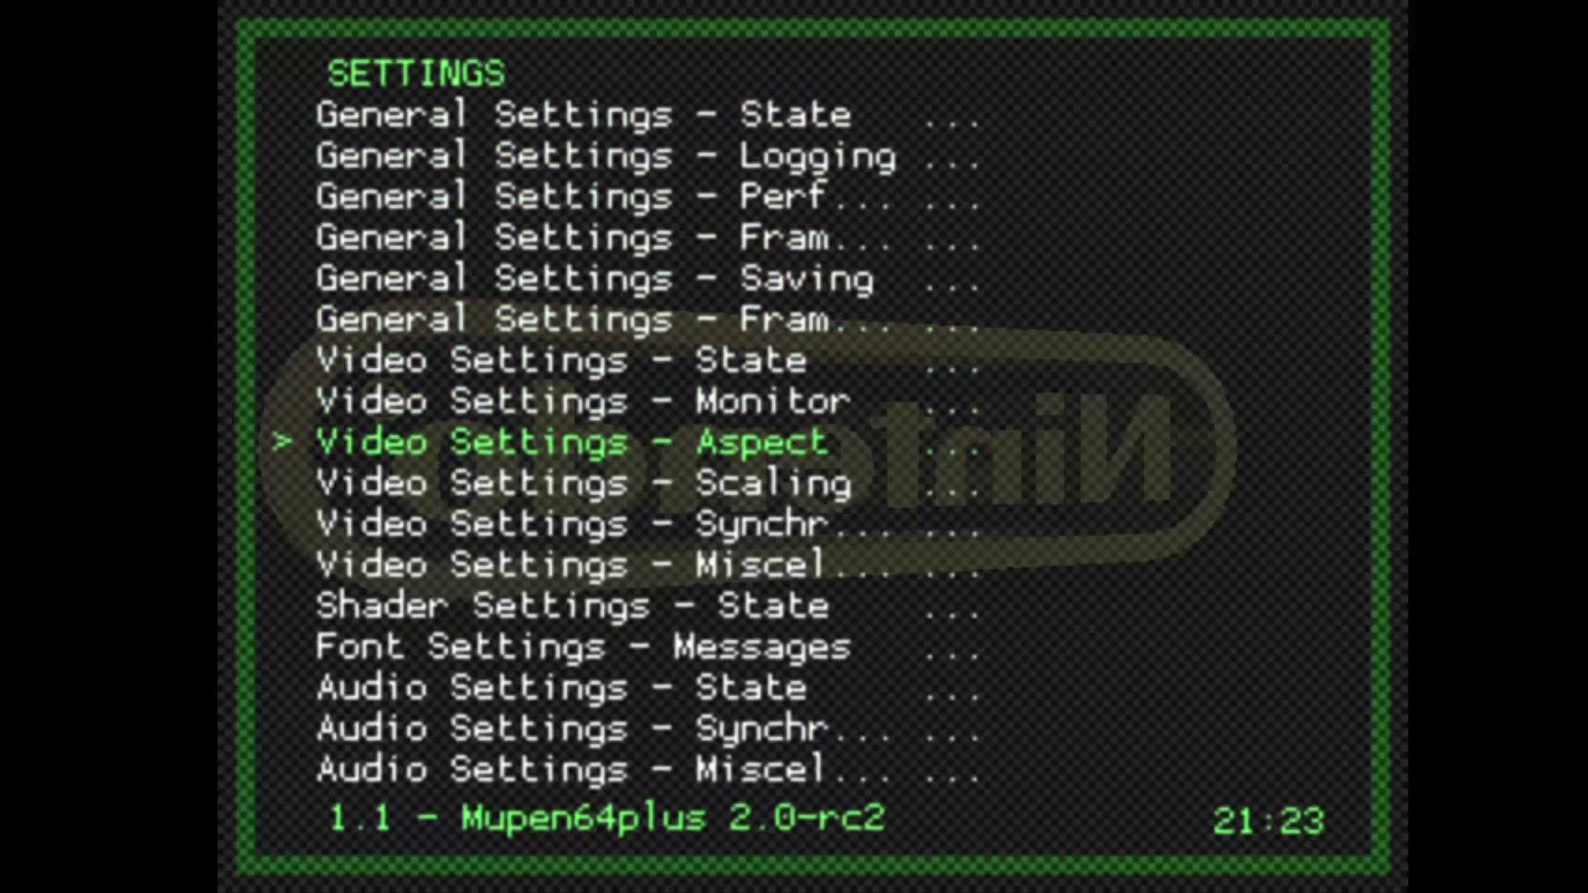
key(Down)
key(Down)
key(Down)
key(Down)
key(Down)
key(Down)
key(Down)
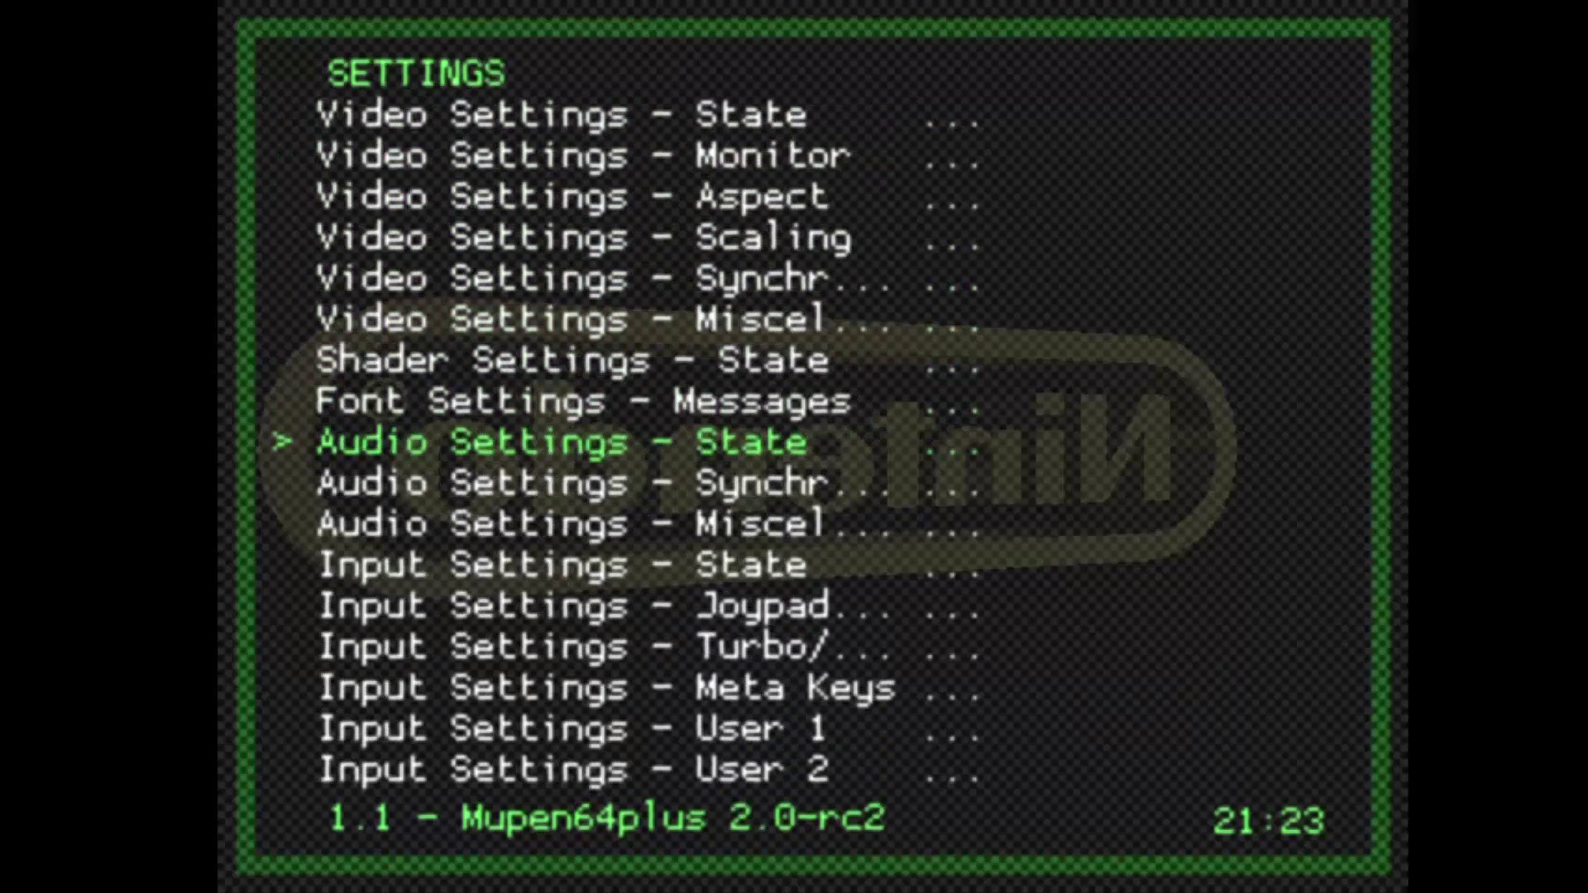
key(Down)
key(Down)
key(Down)
key(Down)
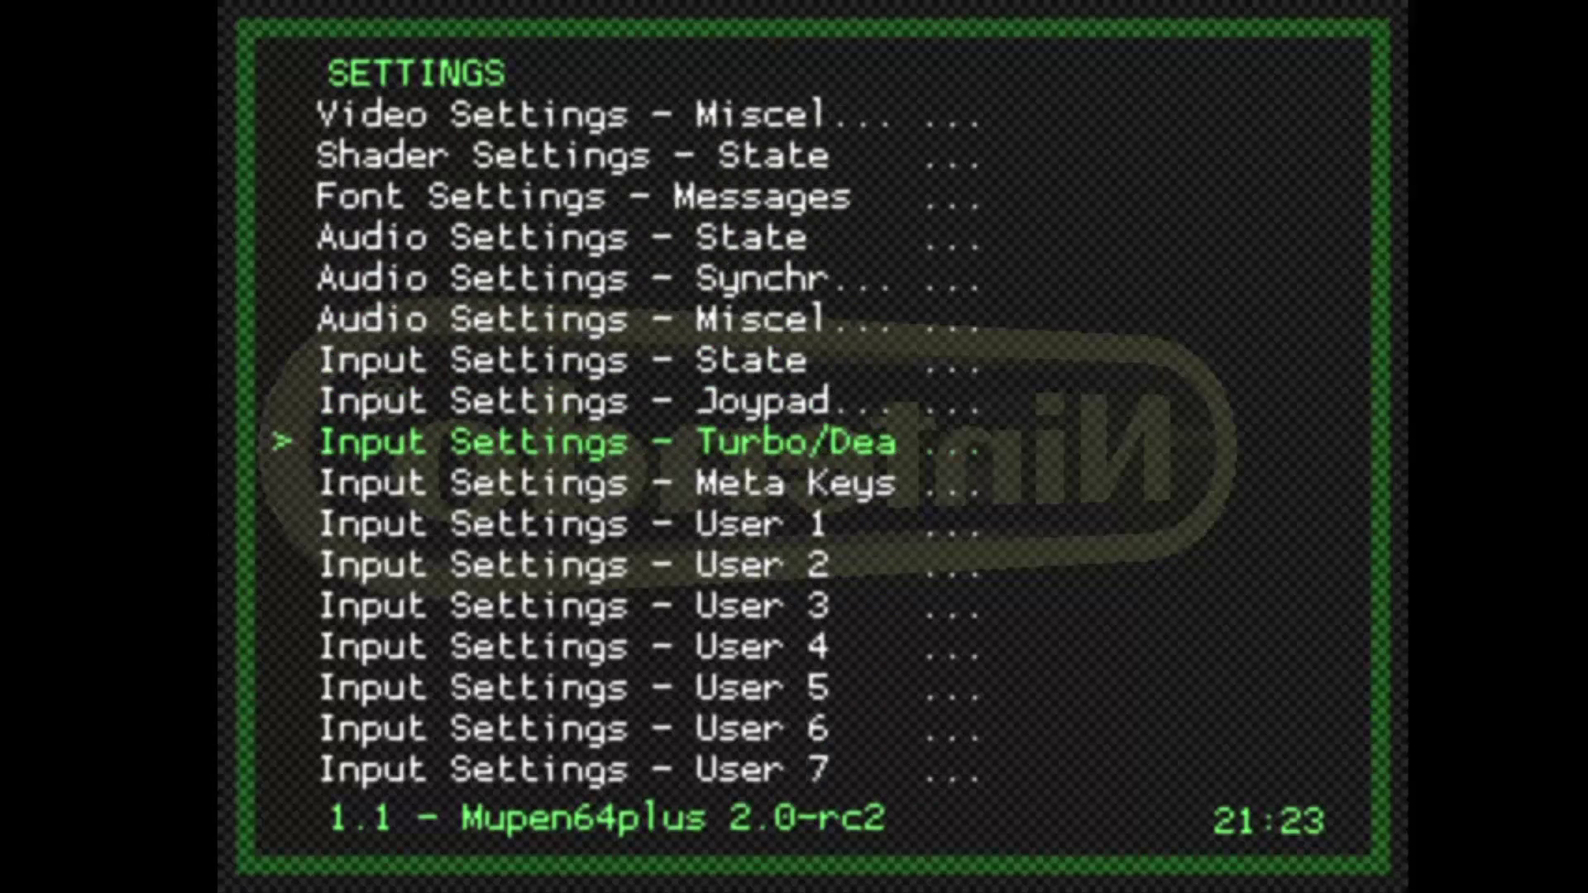
key(Up)
key(Return)
Set User 1 Device Index to N/A (port #2) and User 2 Device Index to the Sony PLAYSTATION controller
key(Down)
key(Down)
key(Down)
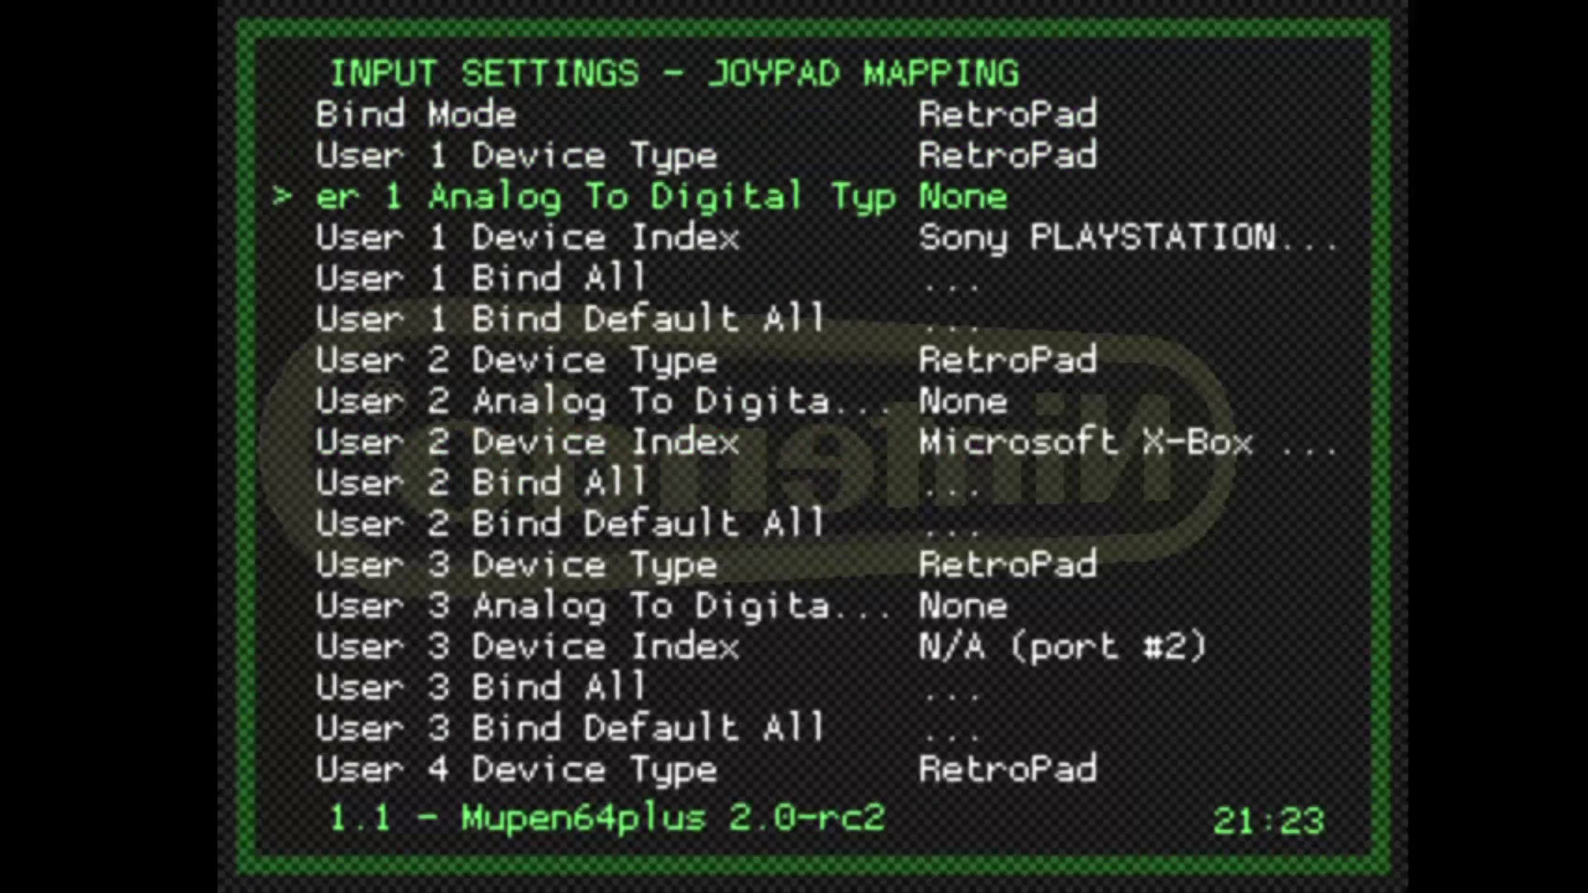
key(Right)
key(Right)
key(Down)
key(Down)
key(Down)
key(Down)
key(Down)
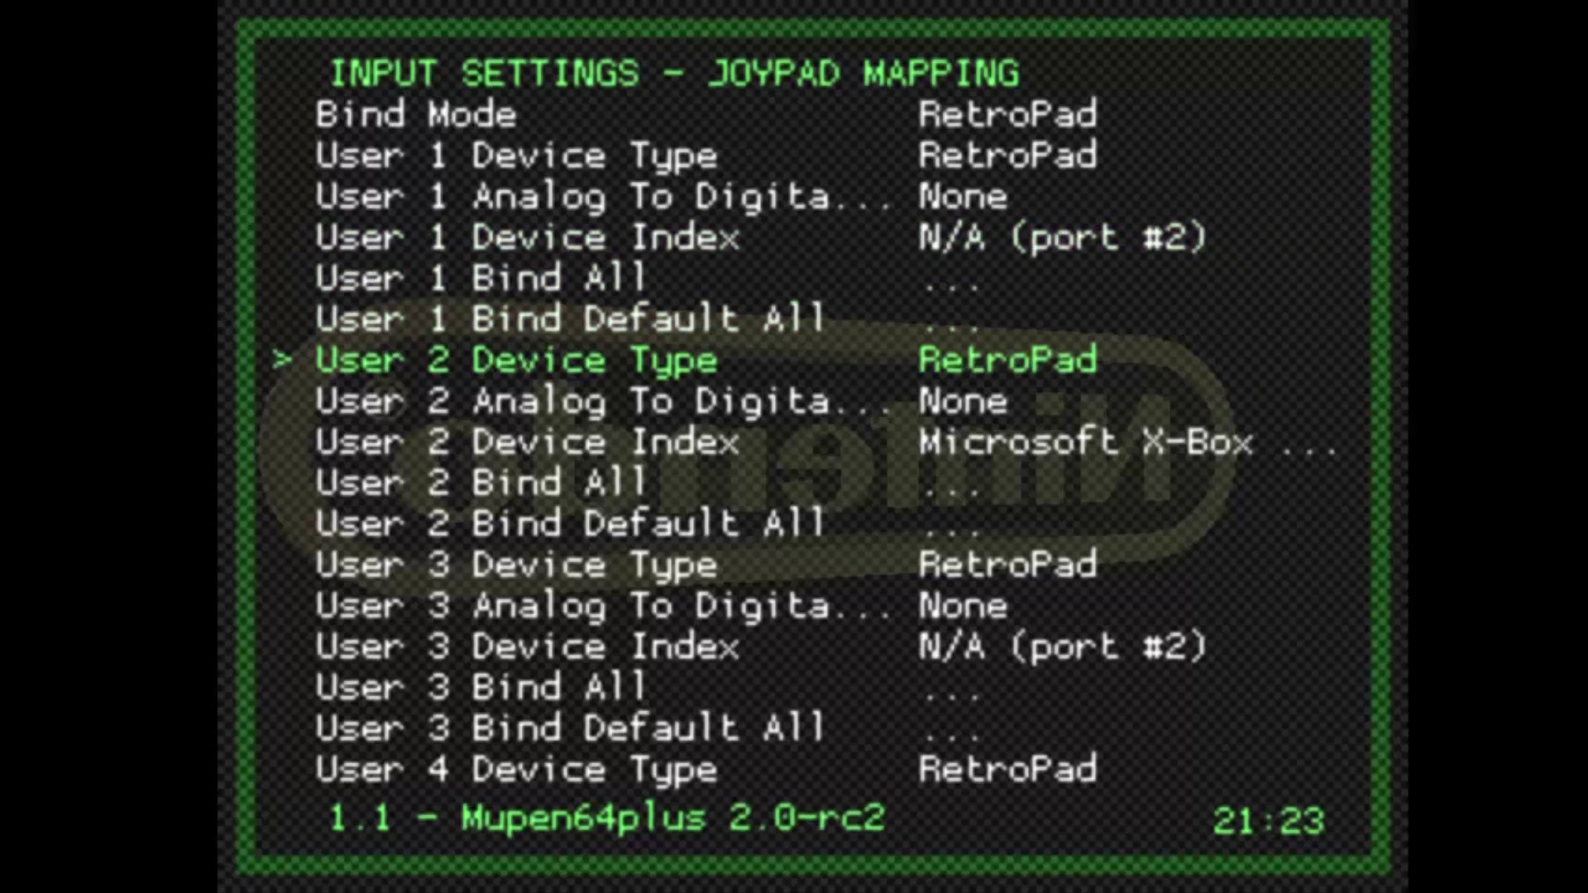
key(Left)
key(Down)
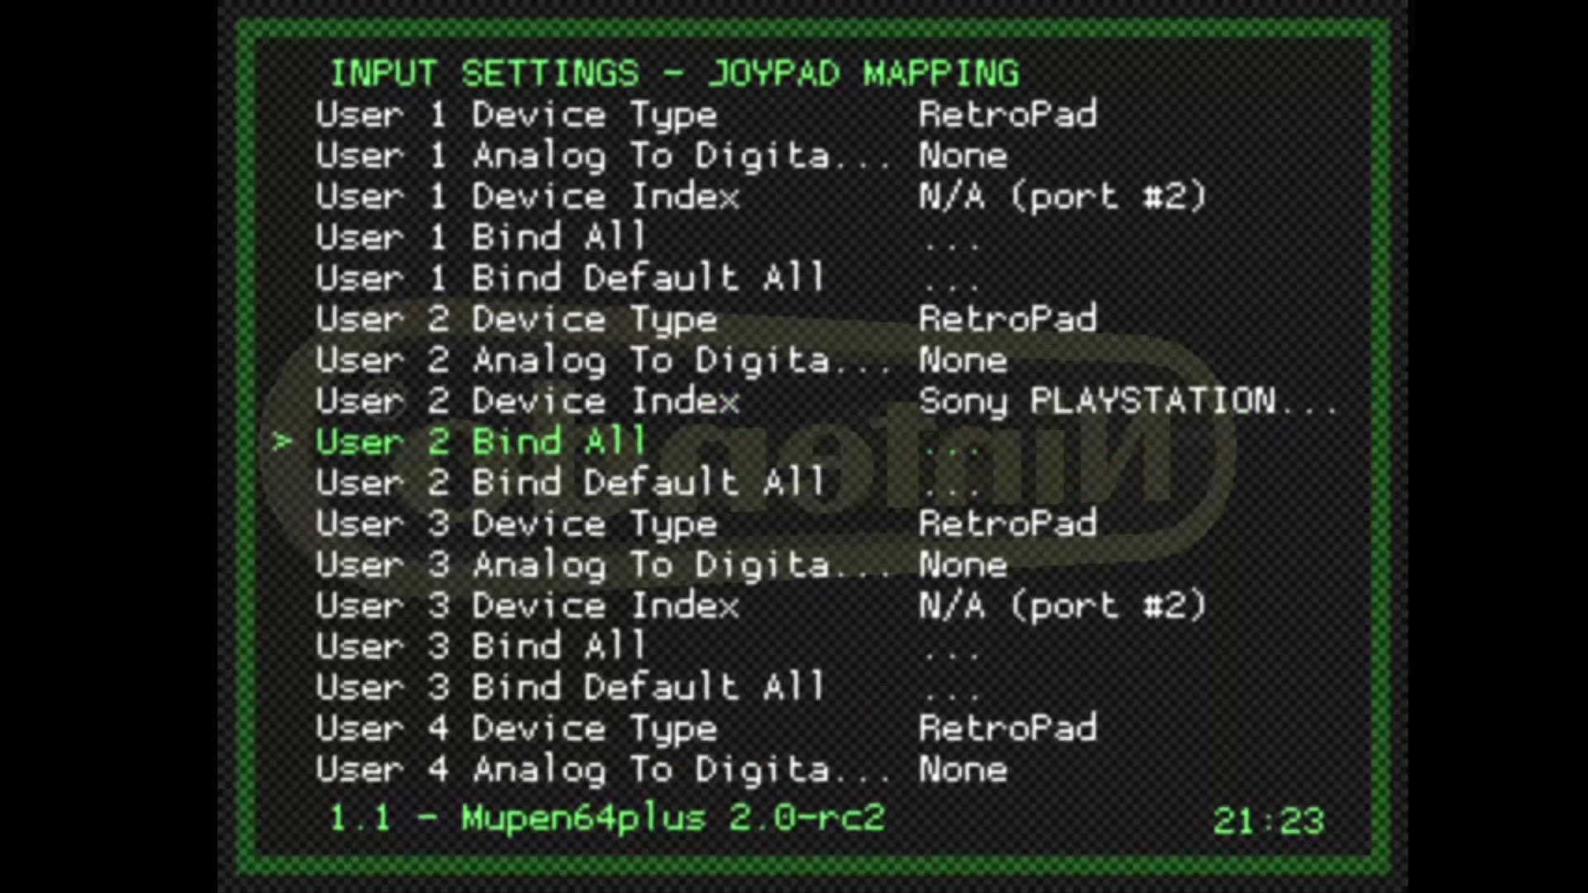
Run User 2 Bind All and go through every joypad prompt, from the B button to the right analog stick
key(Return)
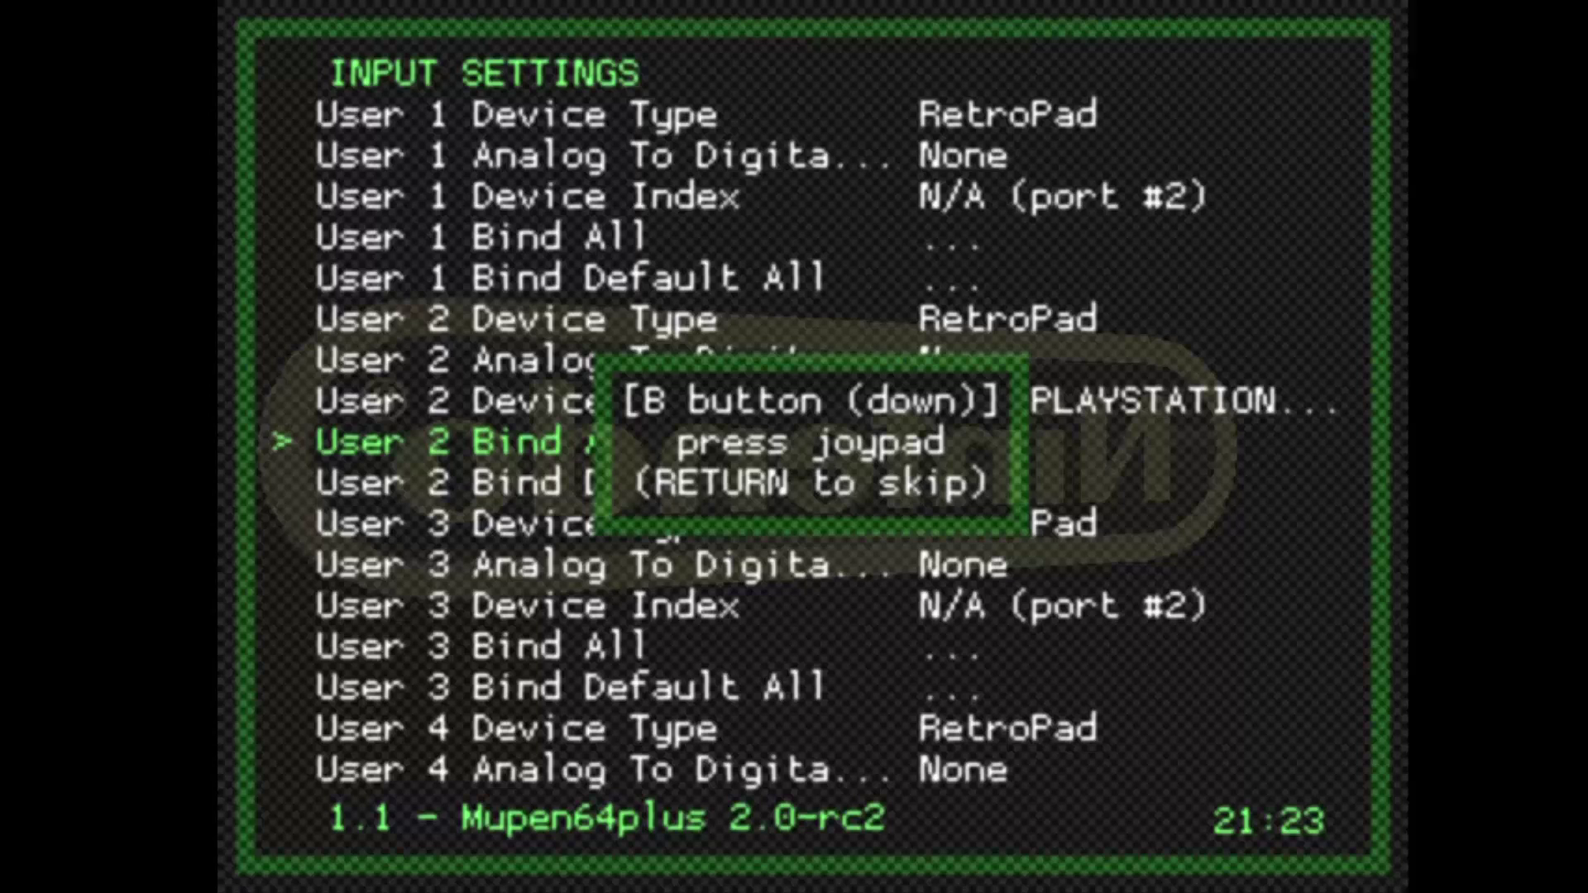
key(Return)
key(Return)
key(Return)
key(Return)
key(Return)
key(Return)
key(Return)
key(Return)
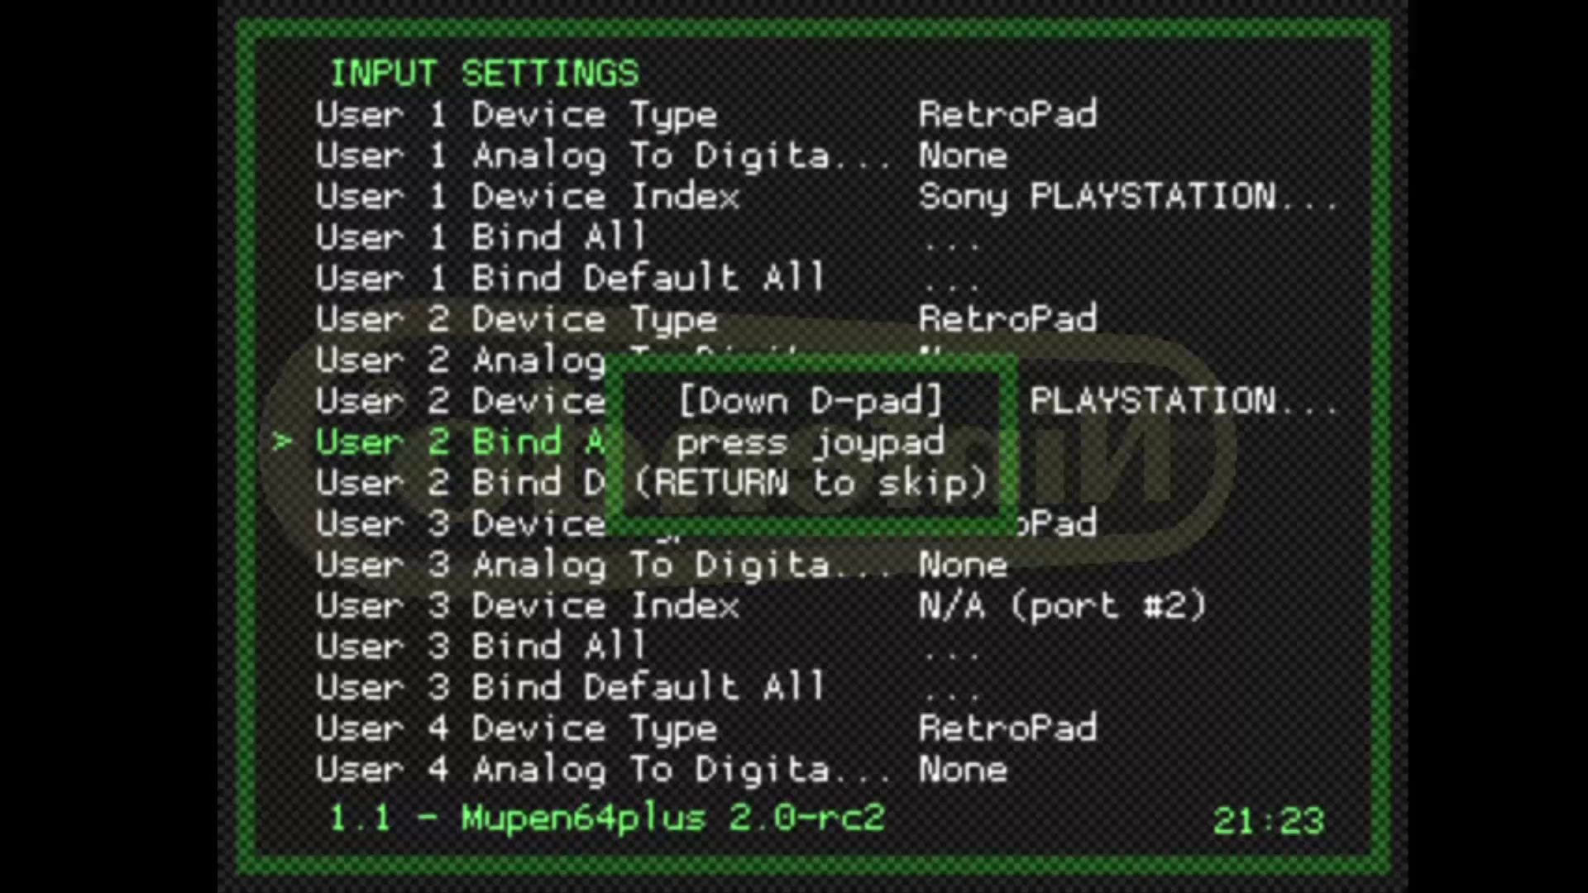
key(Return)
key(Return)
key(Return)
key(Return)
key(Return)
key(Return)
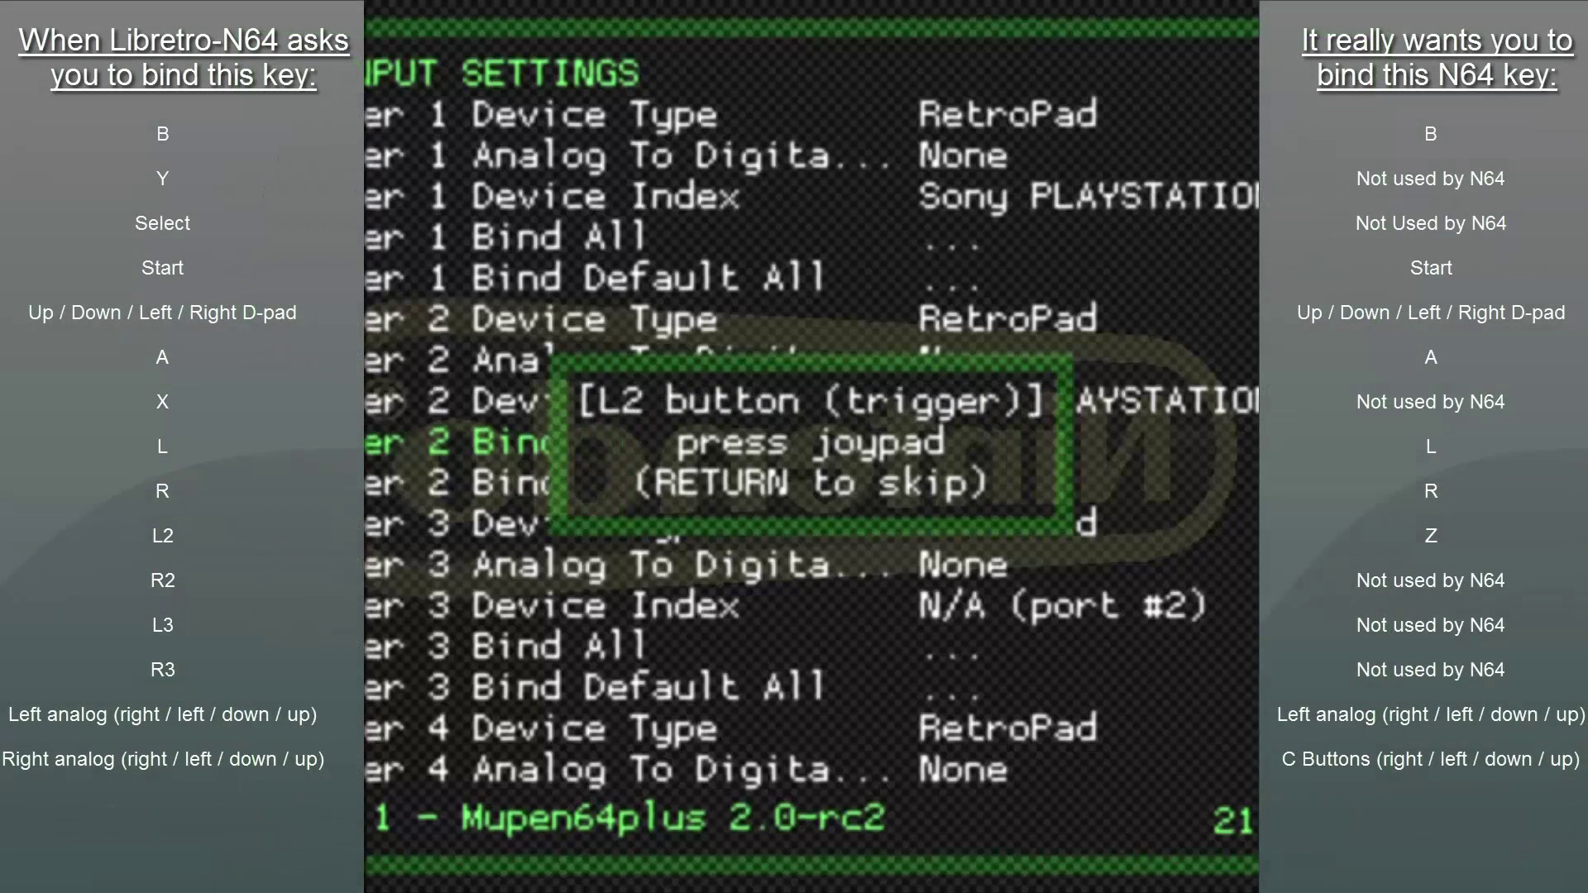
key(Return)
key(Return)
key(Return)
key(Return)
key(Return)
key(Return)
key(Return)
key(Return)
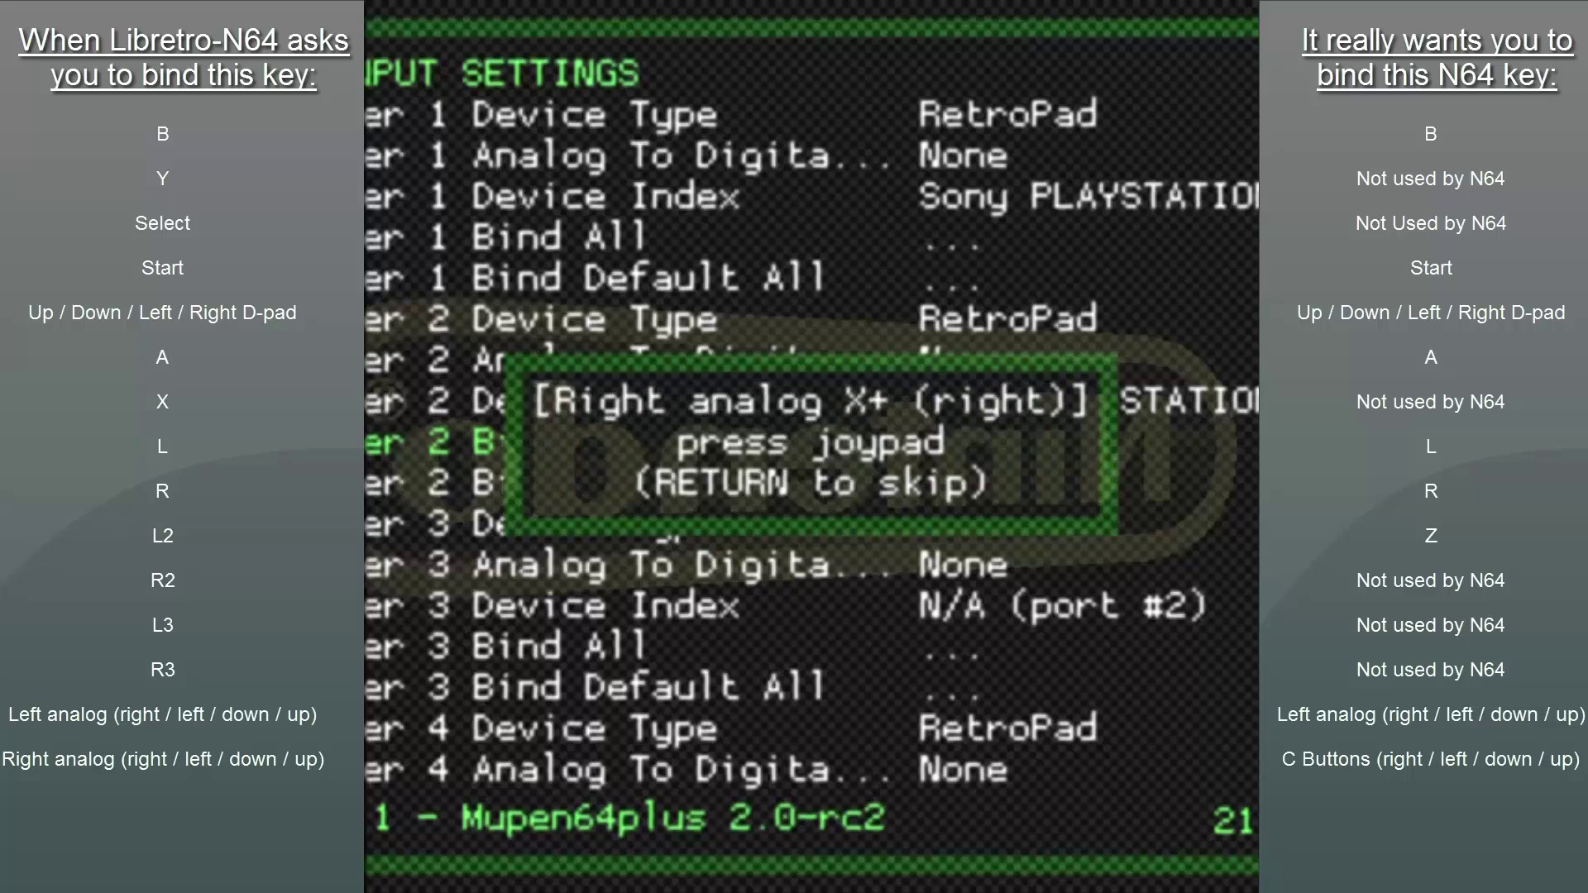
key(Return)
key(Return)
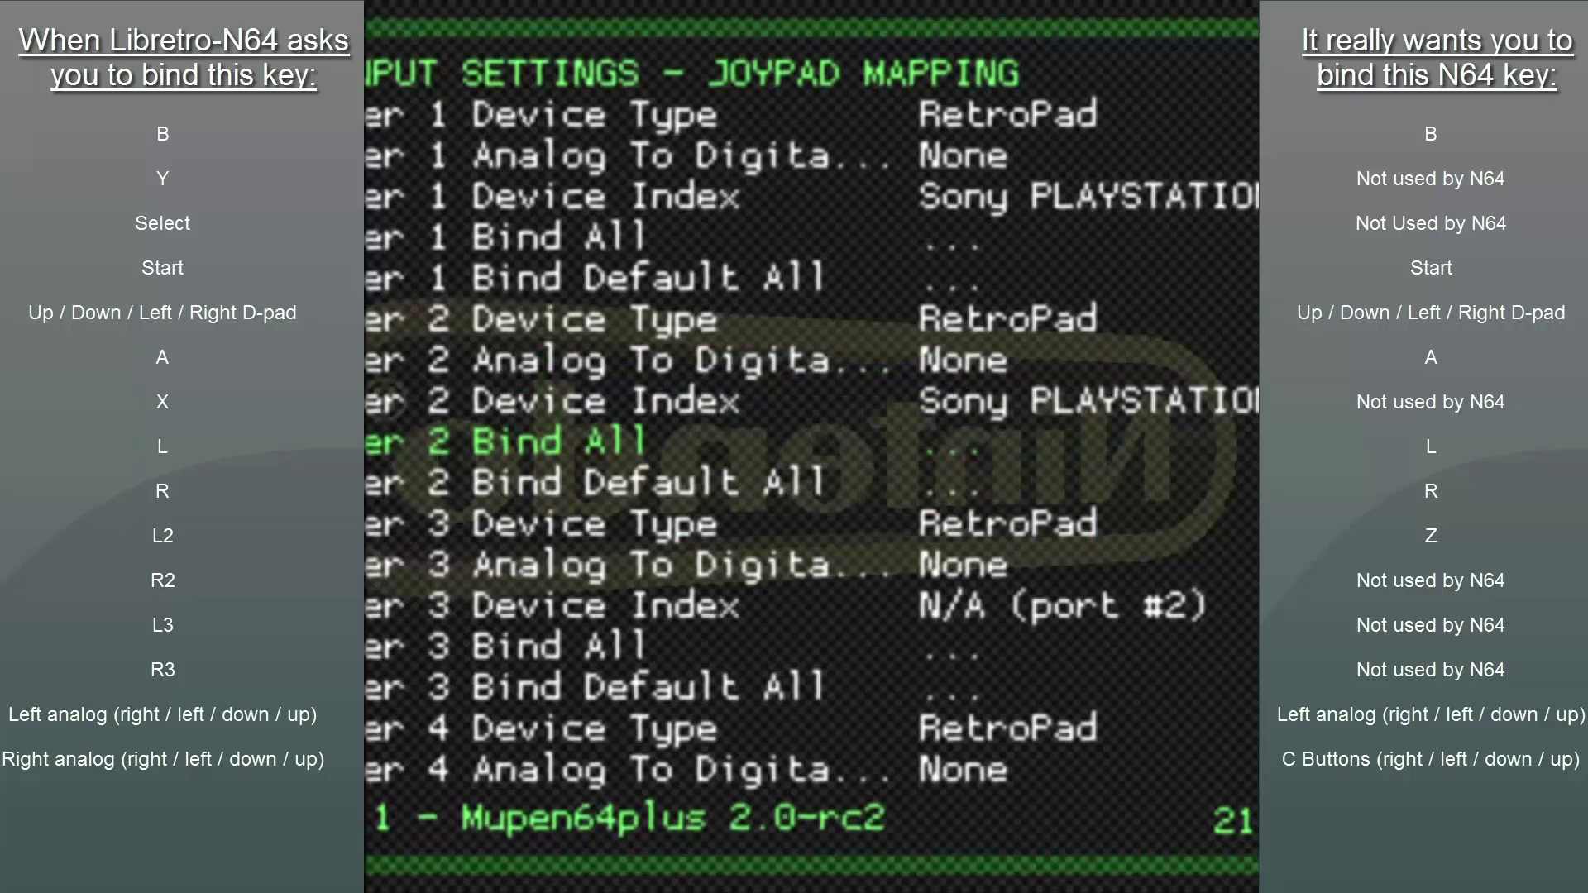
Set User 1 Device Index to the Microsoft X-Box pad and run User 1 Bind All for its controls
key(Up)
key(Up)
key(Up)
key(Up)
key(Up)
key(Up)
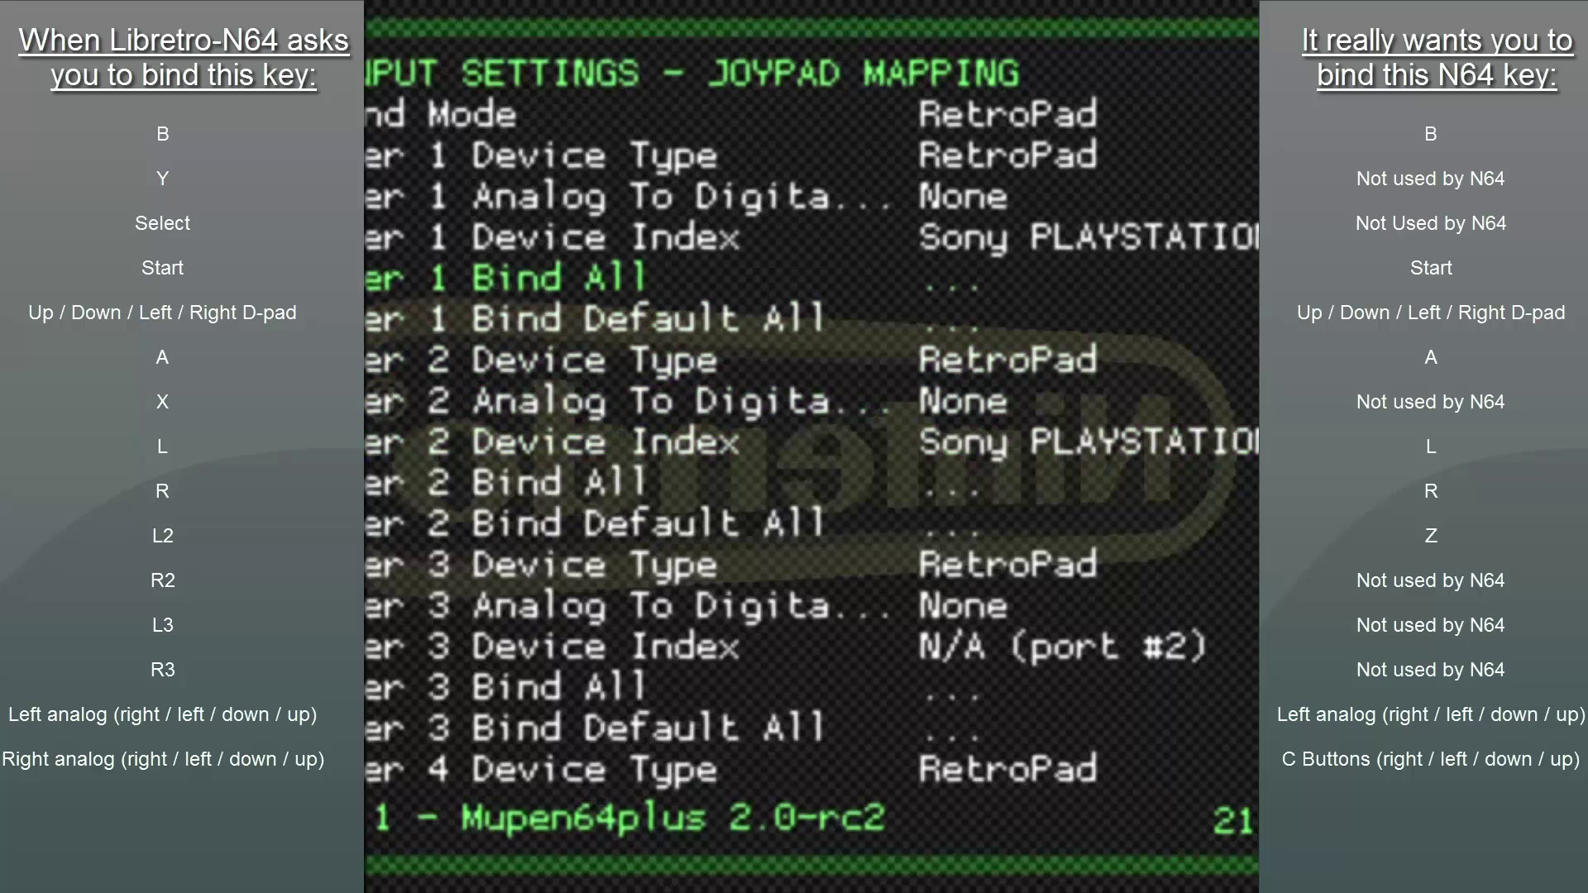
key(Right)
key(Down)
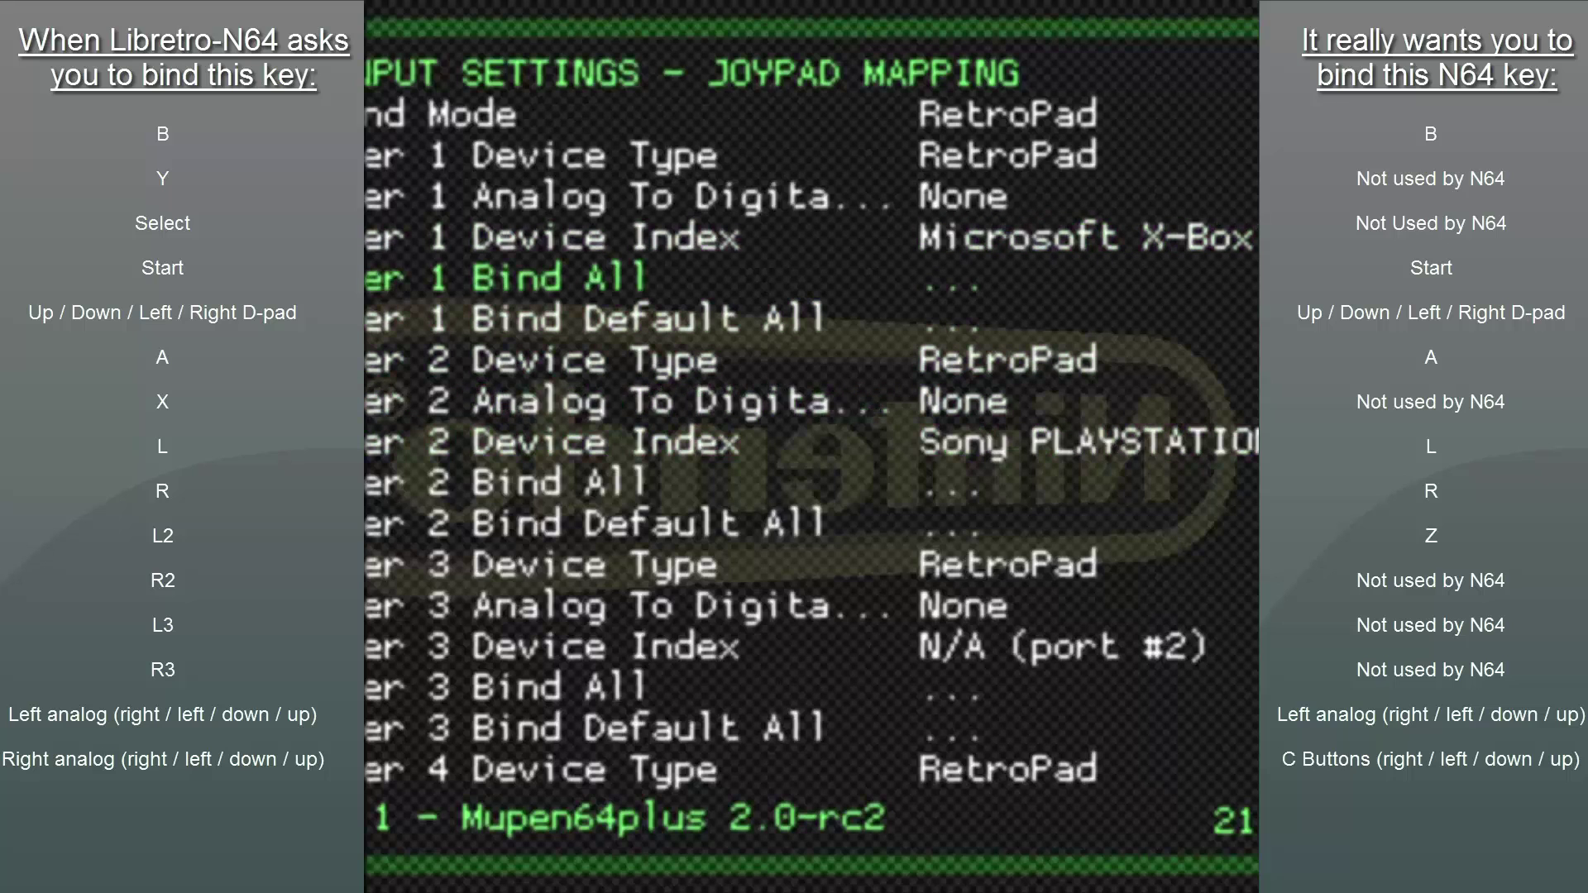
key(Return)
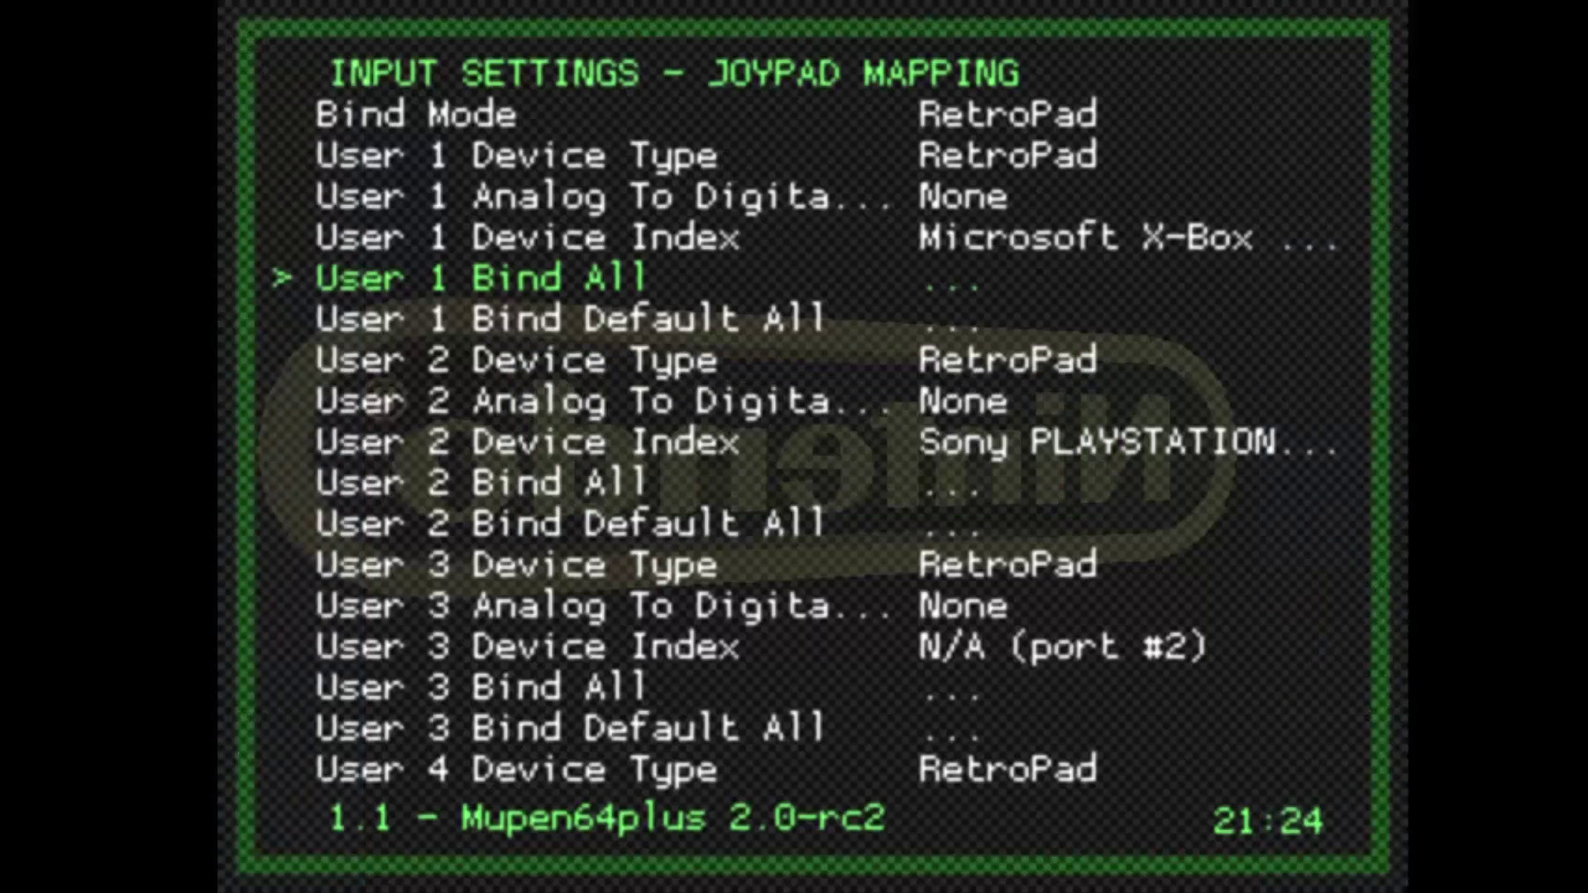
Return to the main RetroArch menu and save the bindings as a new config
key(BackSpace)
key(BackSpace)
key(Down)
key(Down)
key(Down)
key(Down)
key(Down)
key(Down)
key(Down)
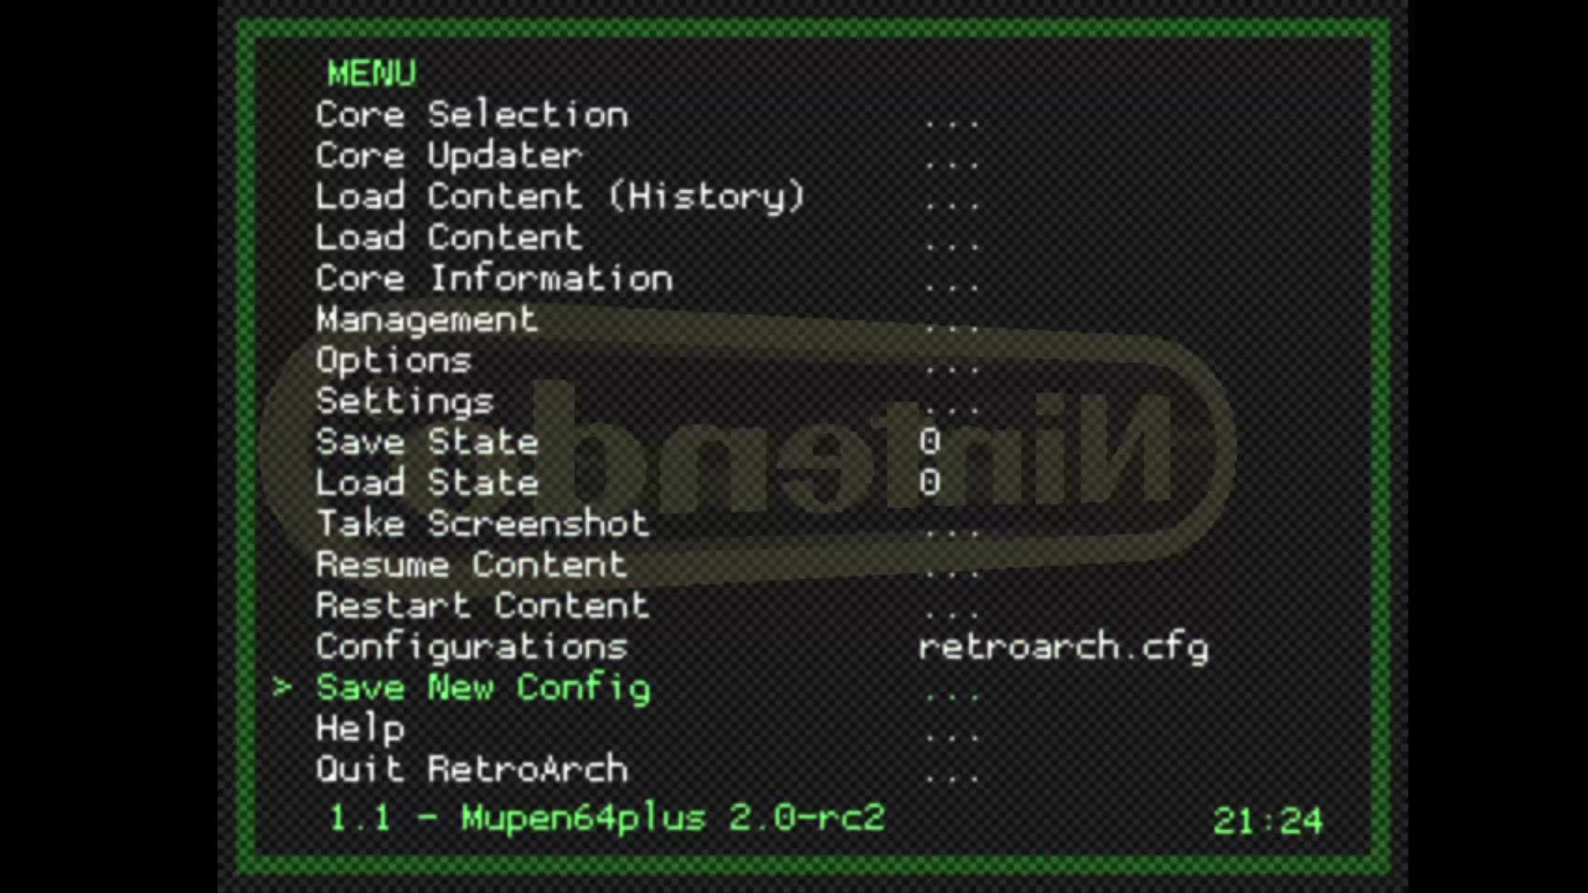
key(Return)
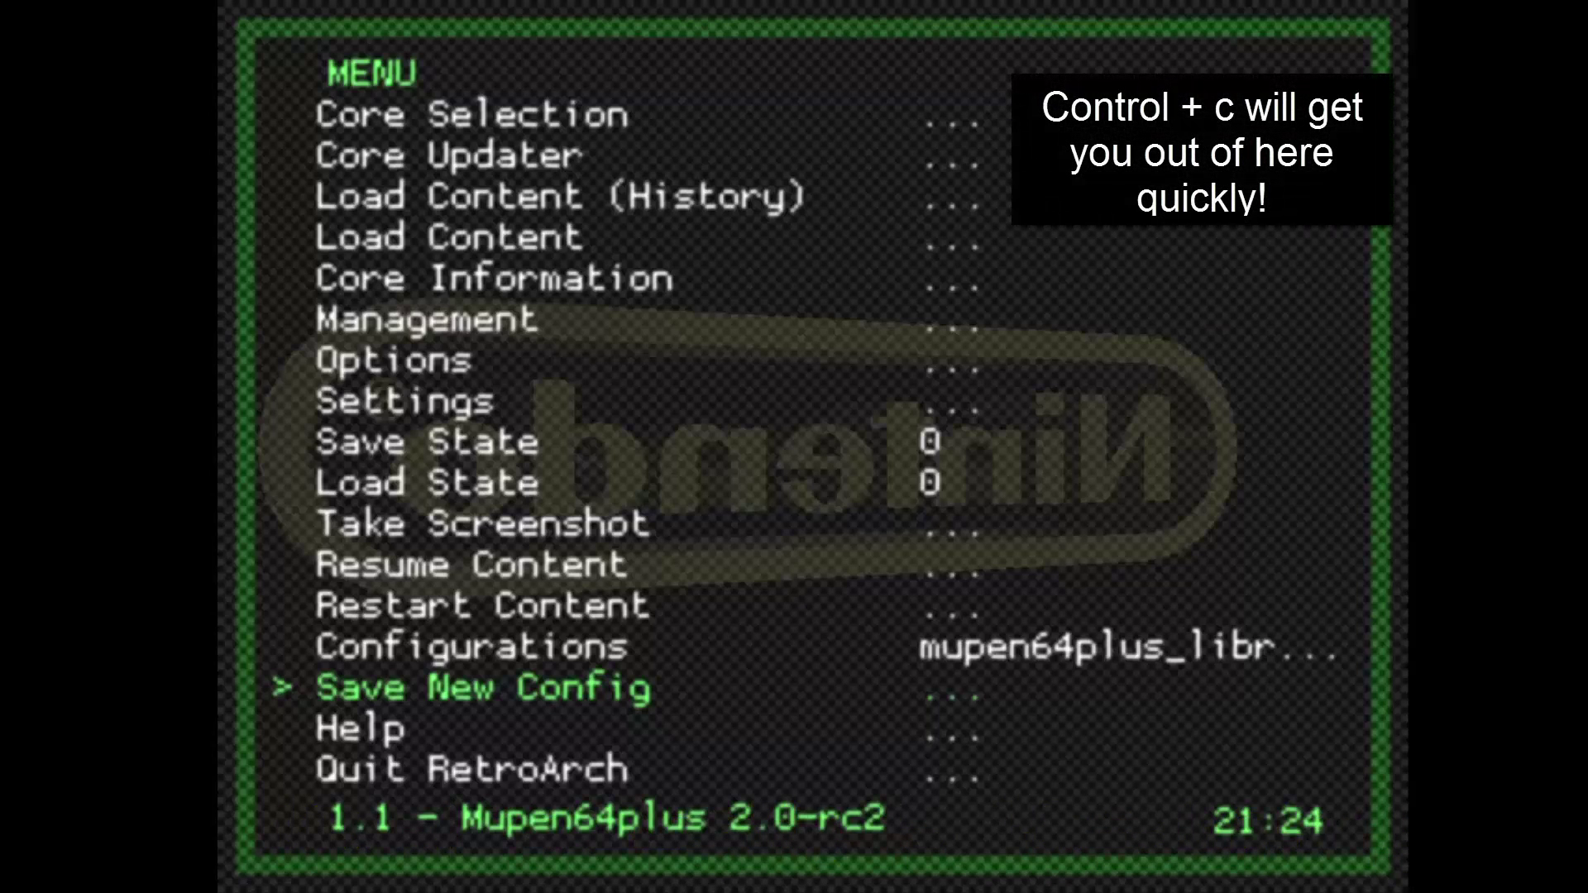
Leave RetroArch and enter the command moving /opt/retropie/configs/all/mupen64plus_libretro.cfg to /opt/retropie/configs/n64/retroarch.cfg
key(Up)
key(Up)
key(Up)
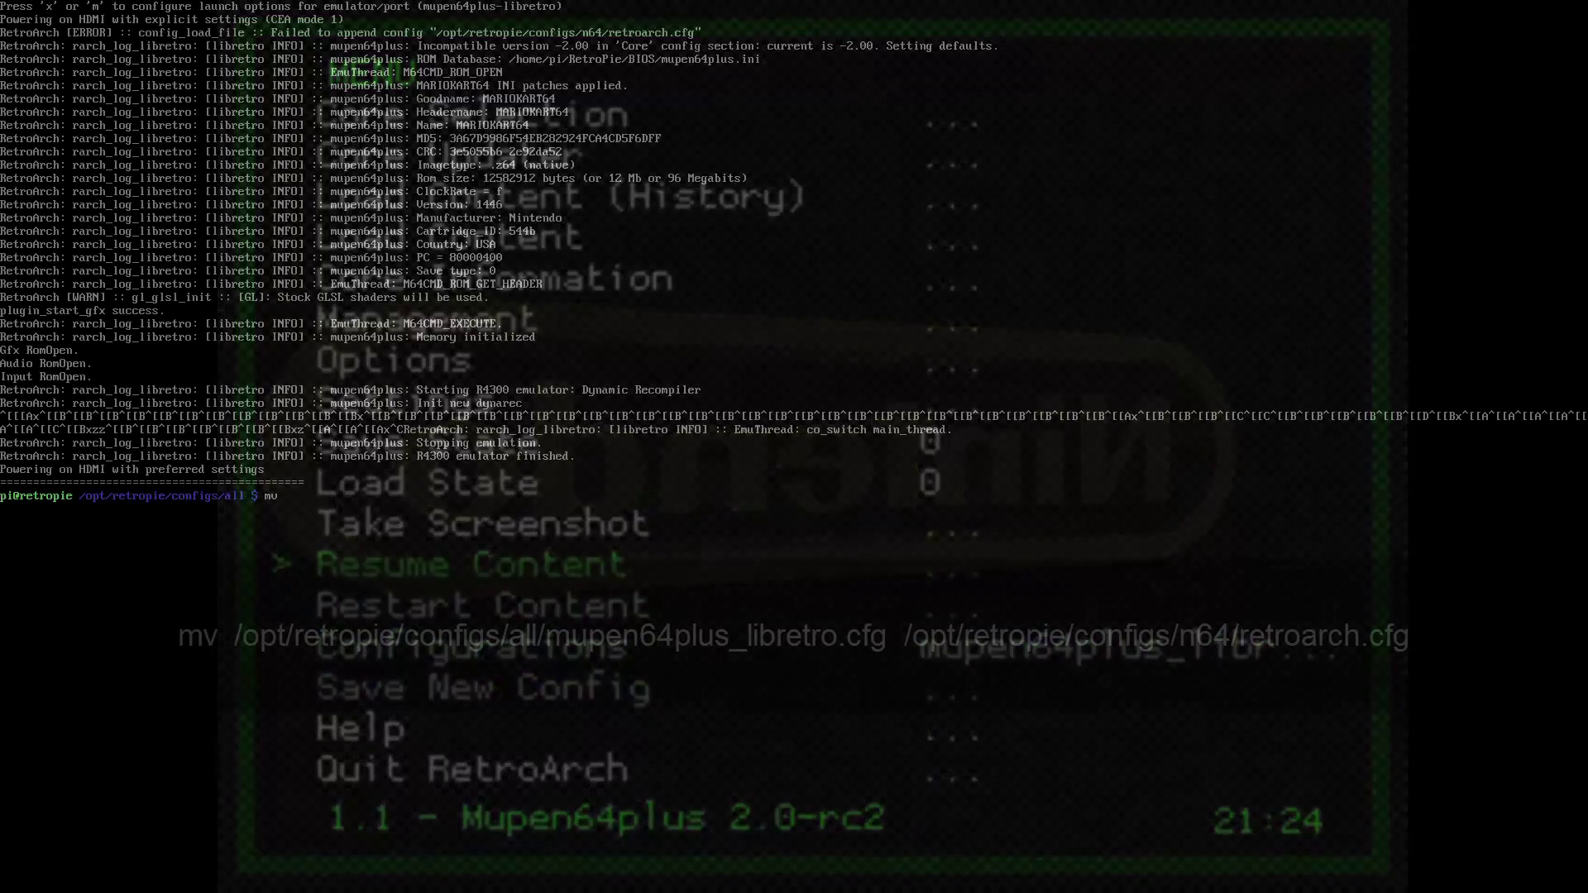
text(/opt/)
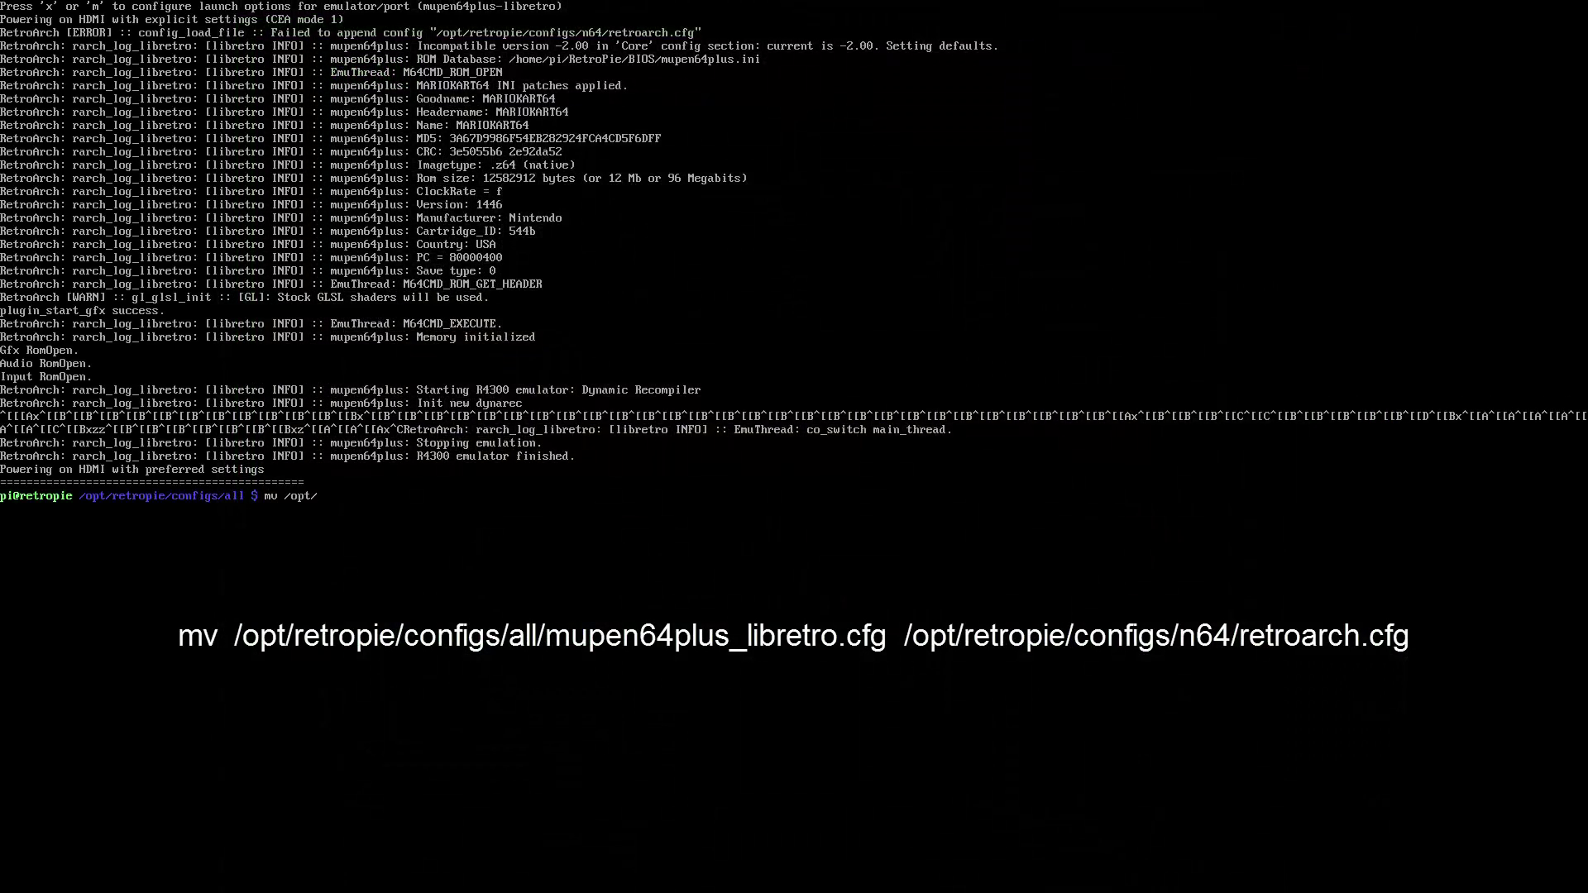
text(retropie/configs/all/mupen)
key(Tab)
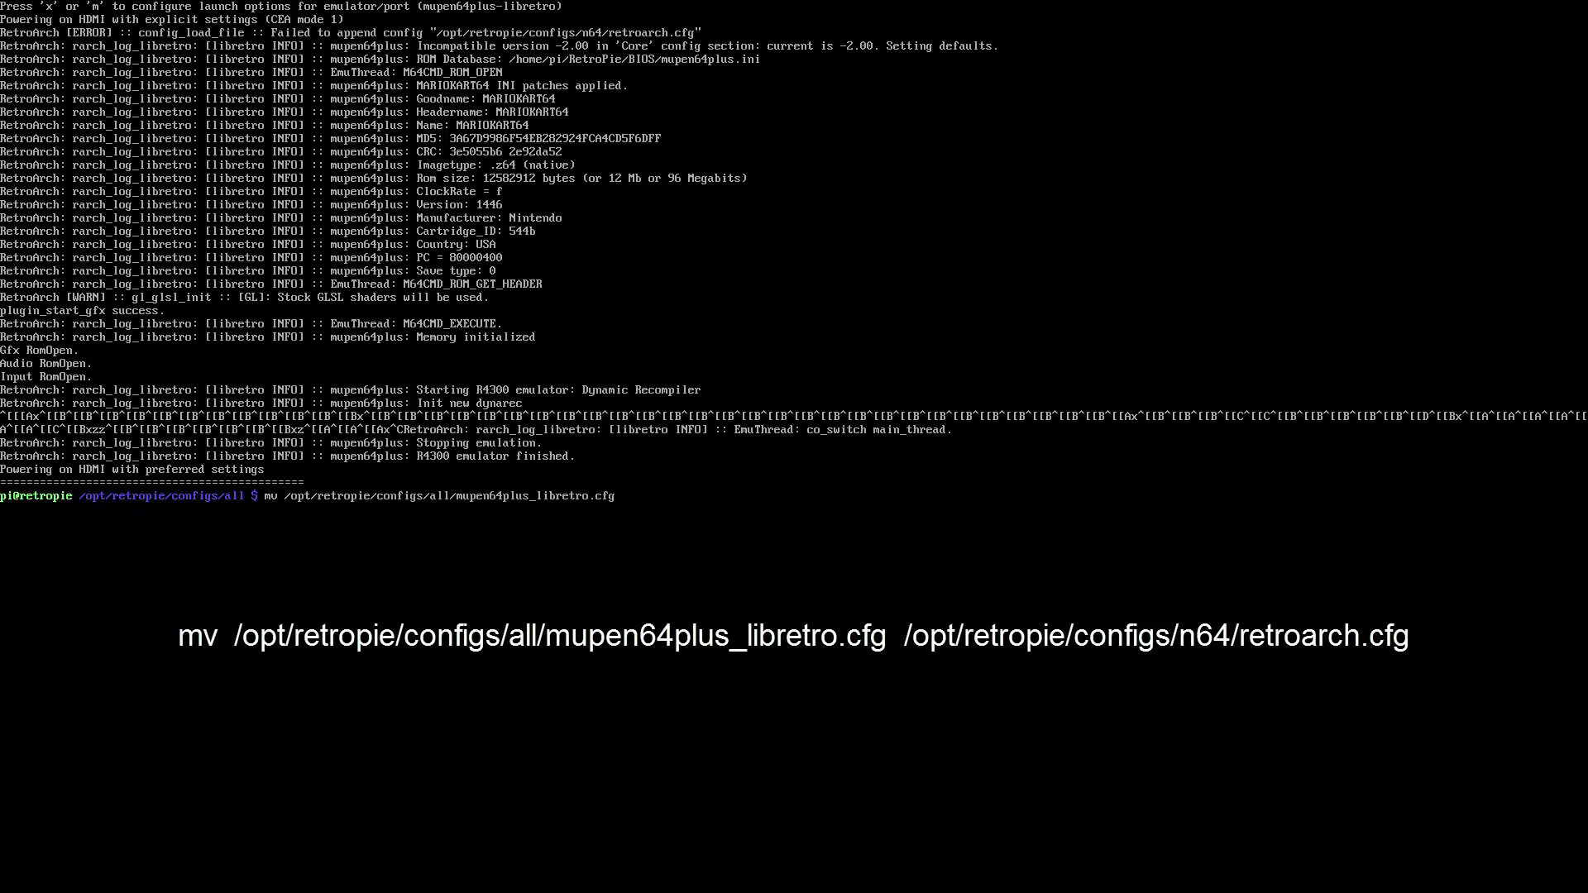
text(/opt/retropie/configs/n64/retroarch.cfg)
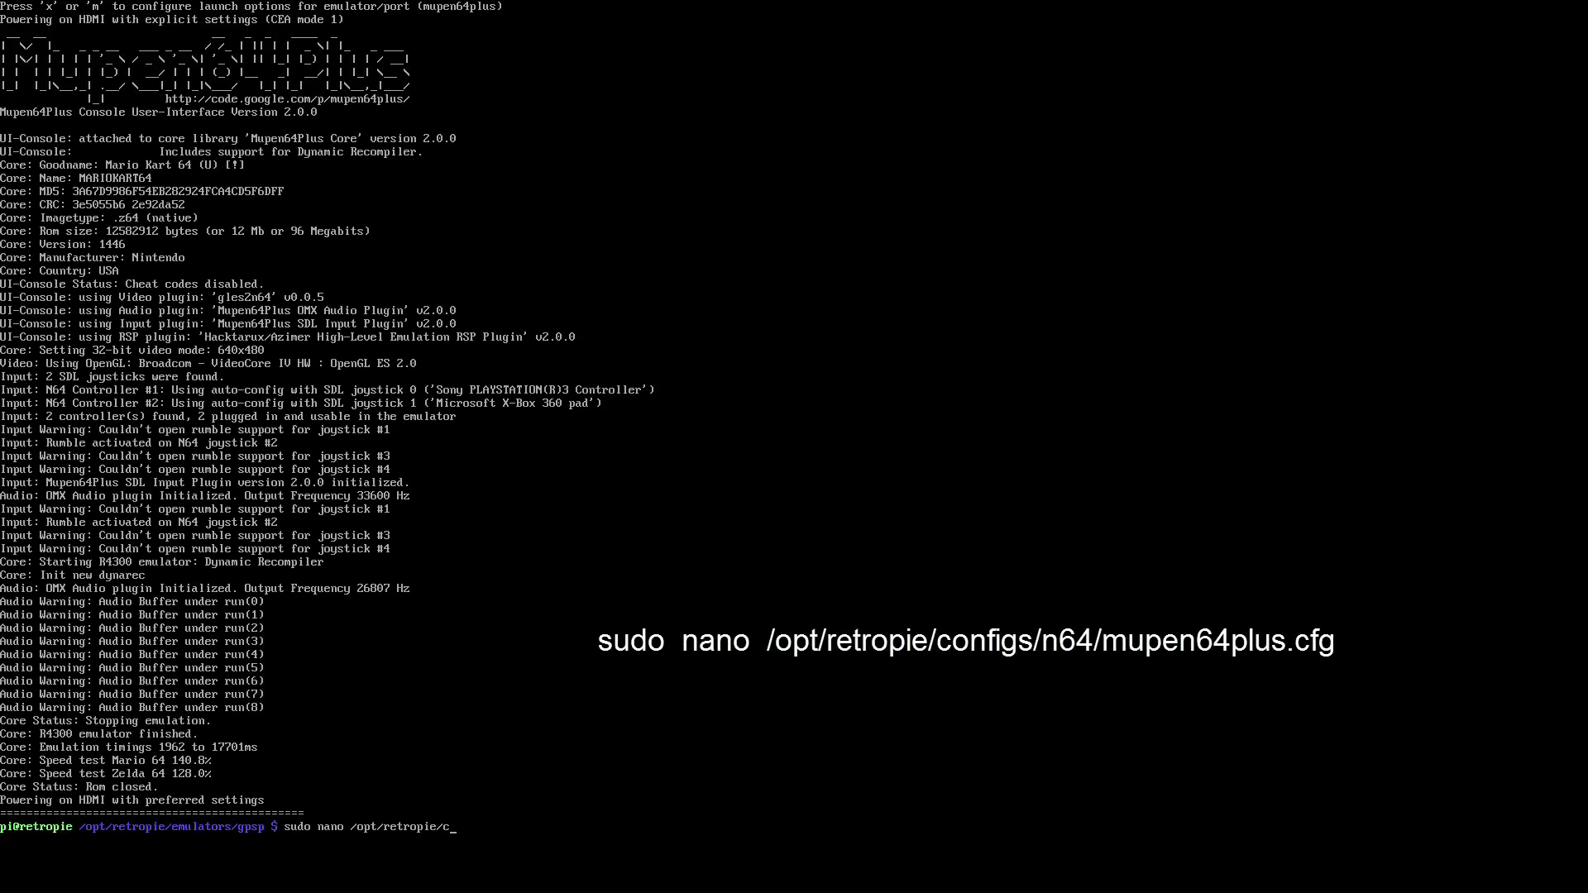
Open /opt/retropie/configs/n64/mupen64plus.cfg in nano with sudo and search it for "input"
text(n64/mupen64plus.cfg)
key(Return)
key(ctrl+w)
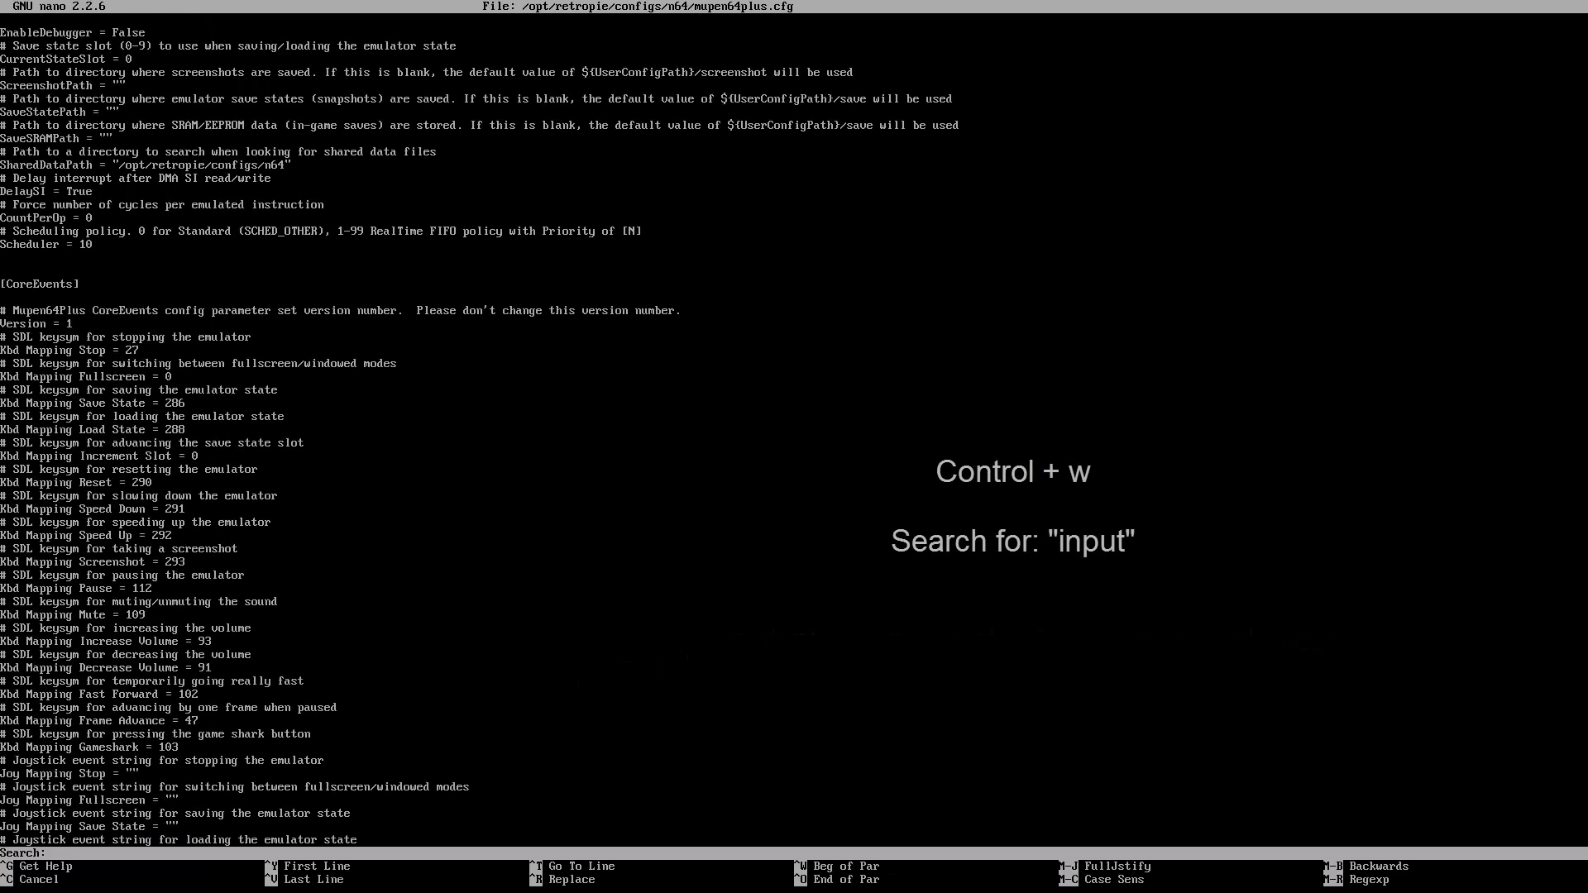
text(input)
key(Return)
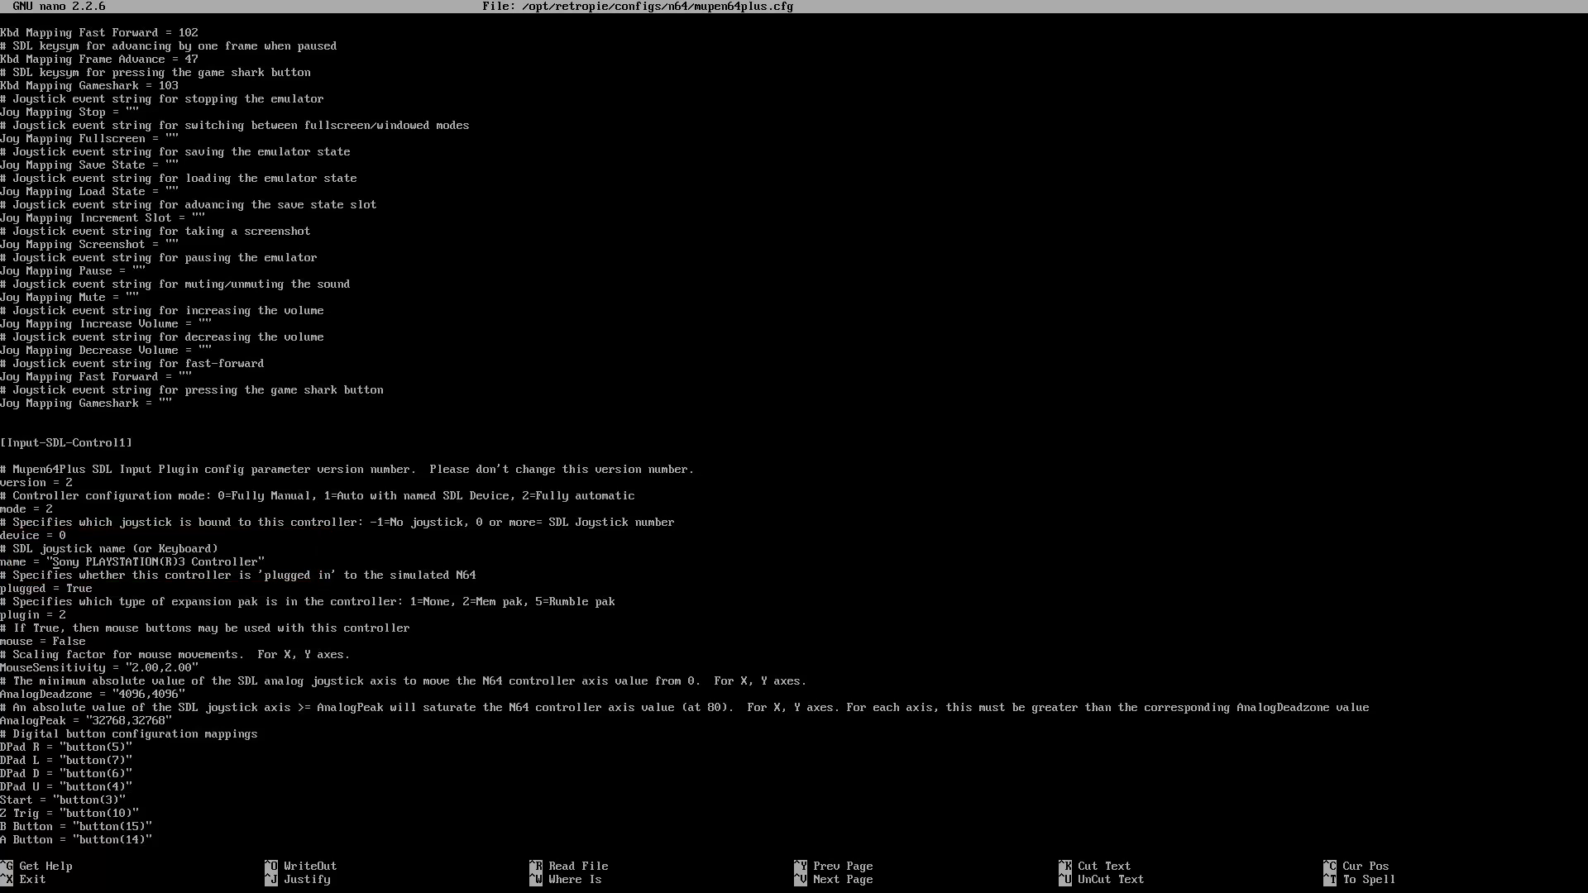
Examine the controller names and button mappings in the Input-SDL-Control sections, and close the file
key(Down)
key(Down)
key(Down)
key(Down)
key(Down)
key(Down)
key(Down)
key(Down)
key(Down)
key(Down)
key(Down)
key(Down)
key(Down)
key(Down)
key(Down)
key(Down)
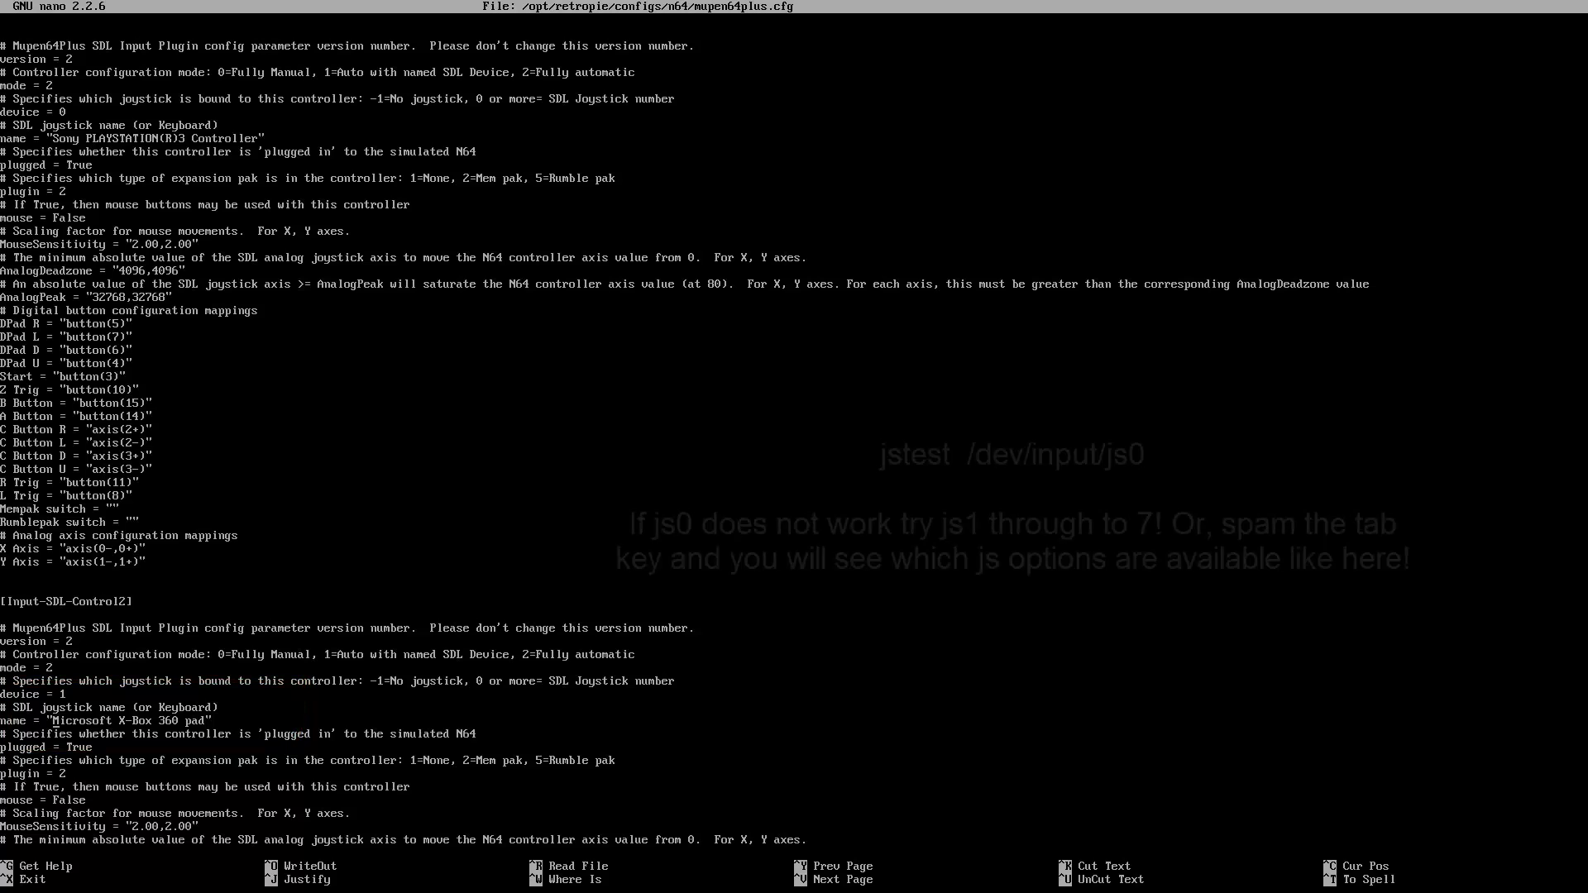
key(ctrl+x)
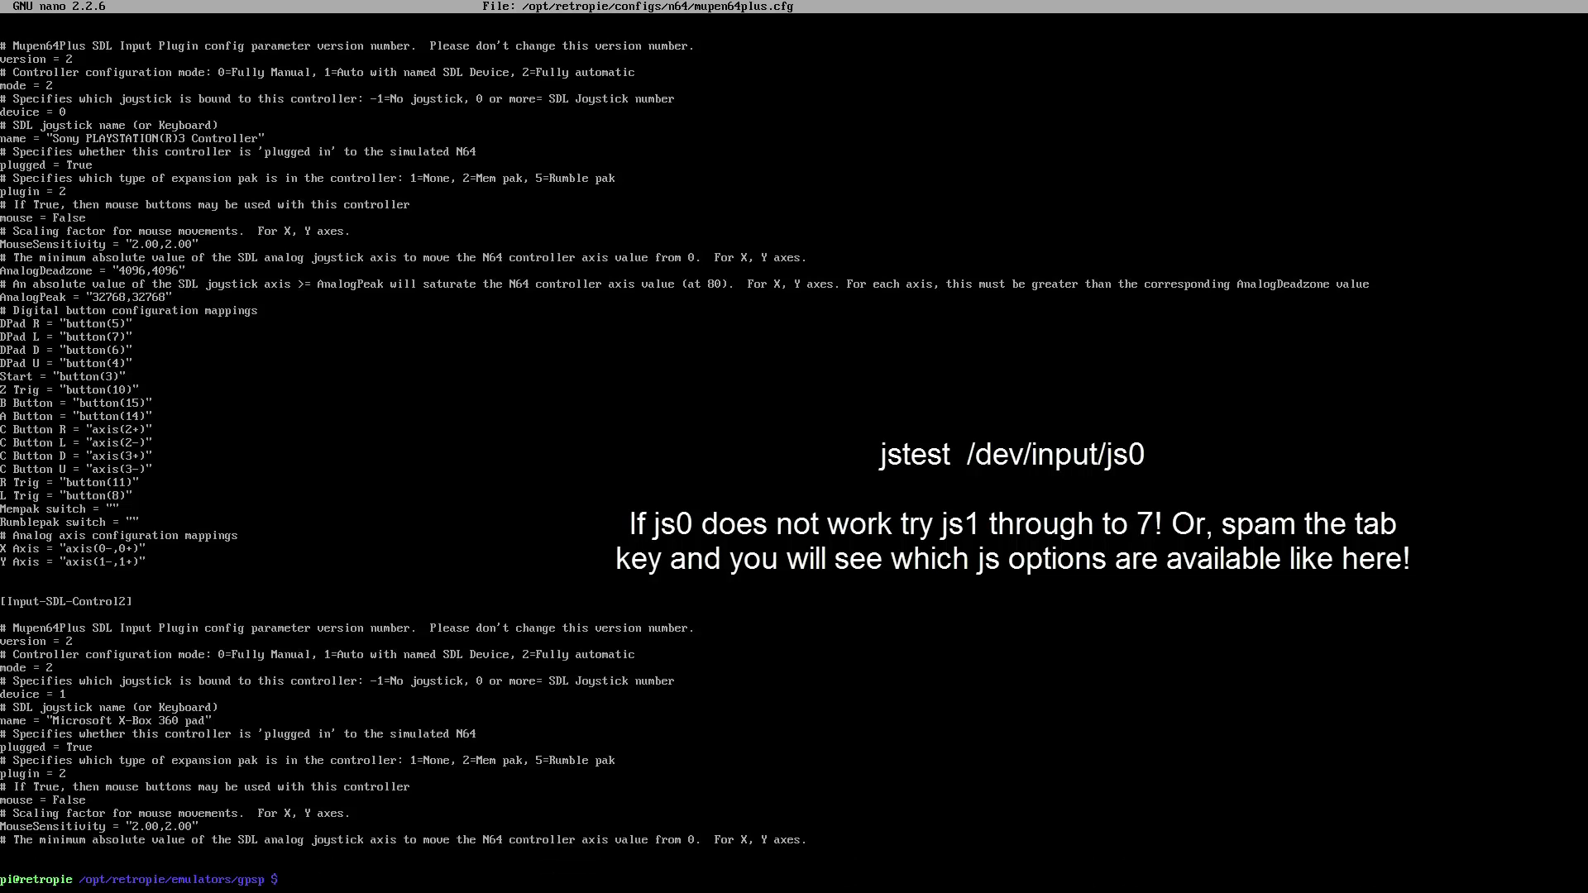
List the devices under /dev/input, test the controller on js0 with jstest, and stop the test
text(jstest /dev/inp)
key(Tab)
key(Tab)
key(Tab)
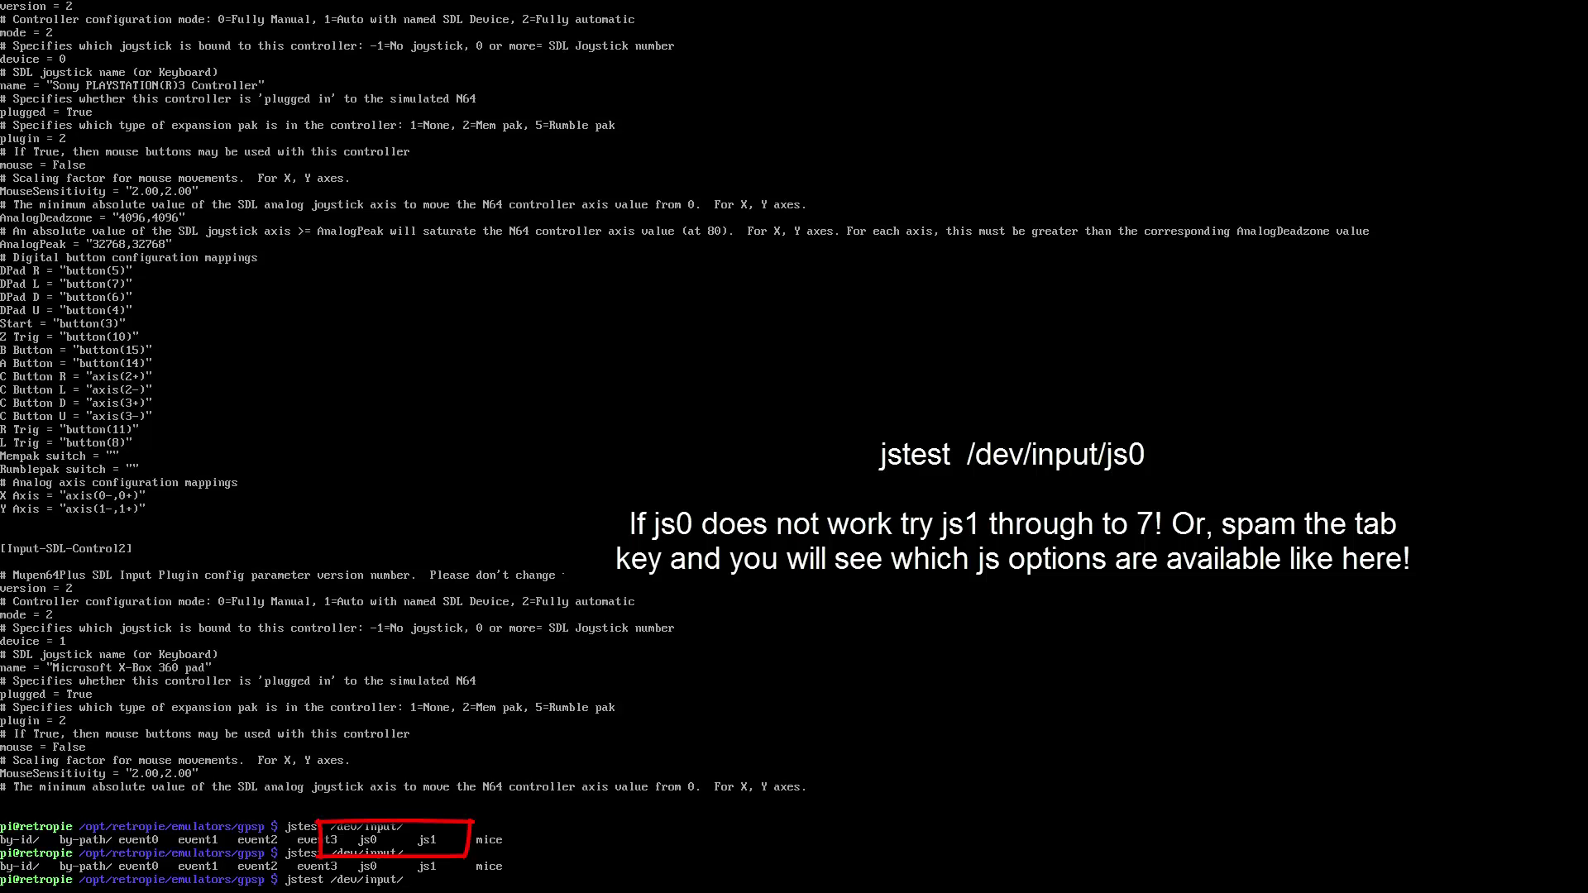
text(js0)
key(Return)
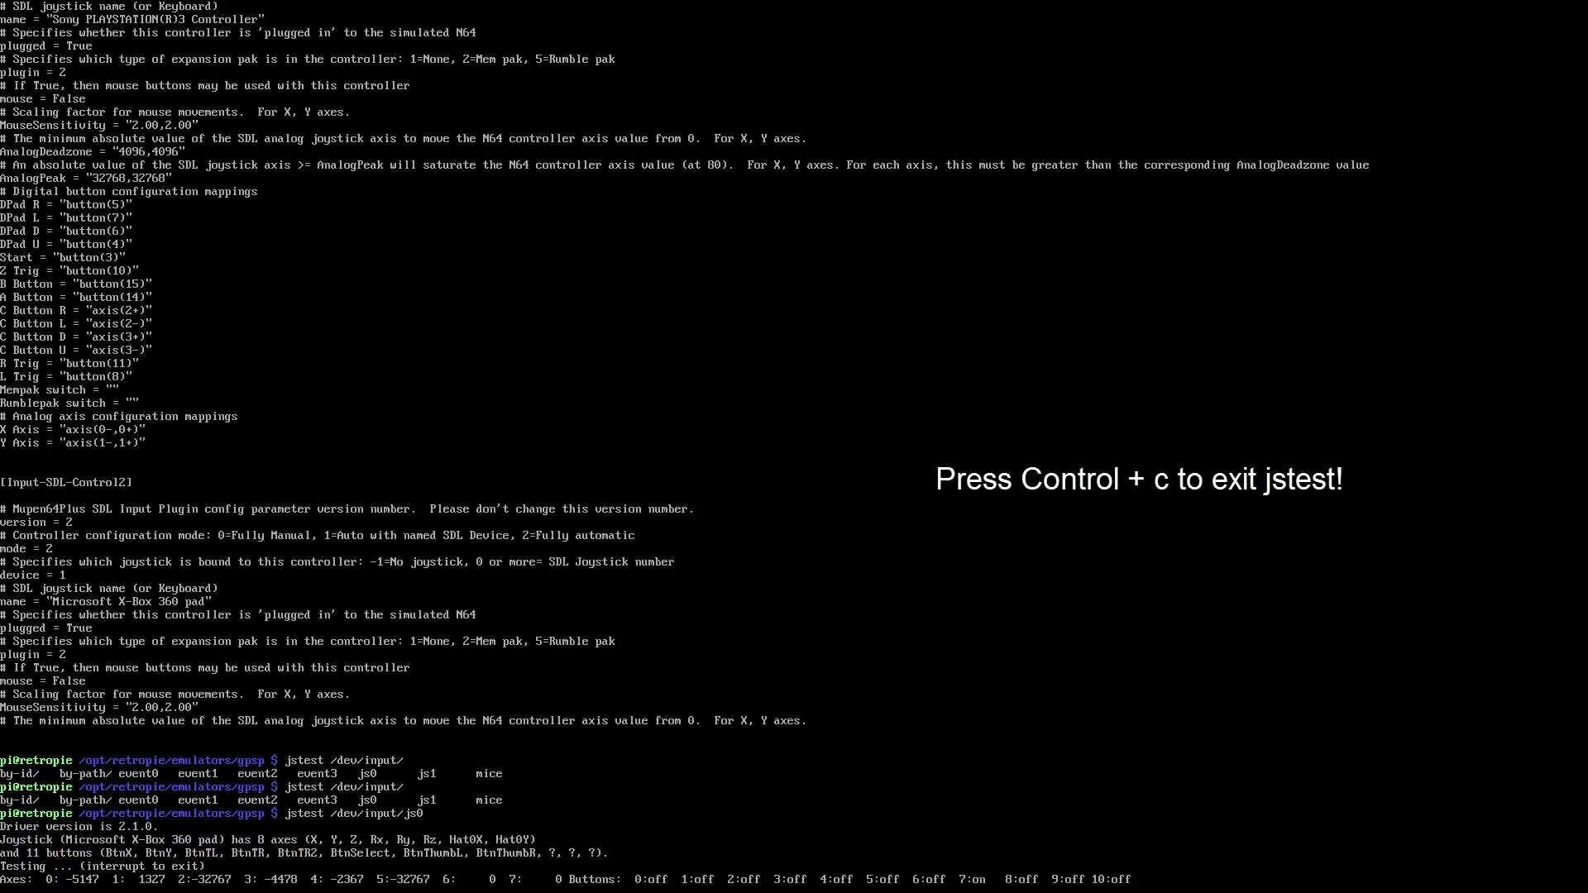
key(ctrl+c)
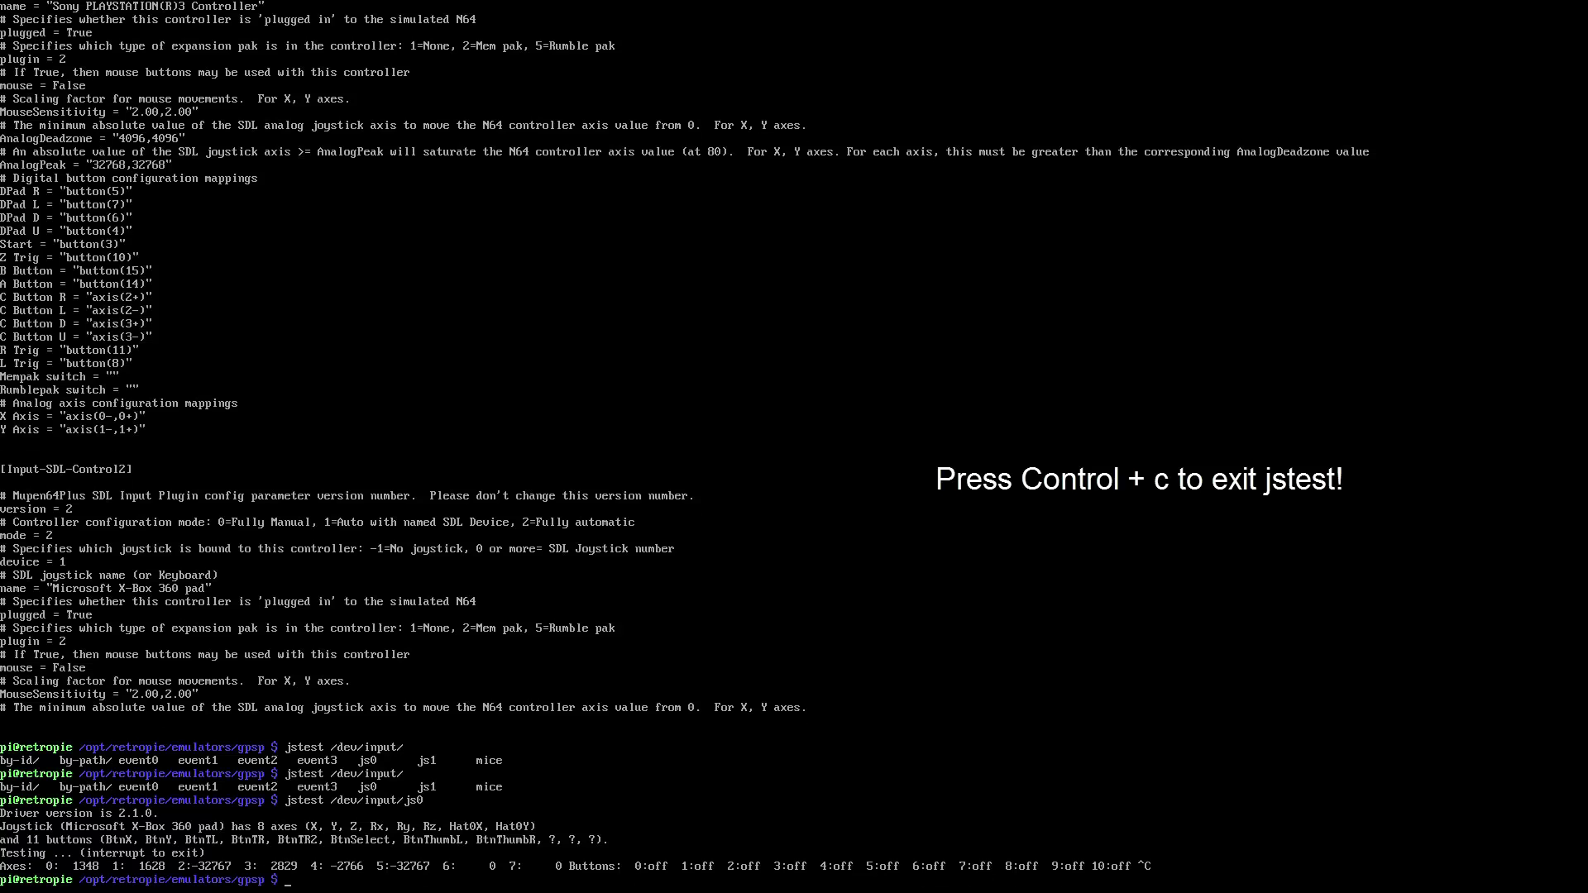
Run jstest on /dev/input/js1 to check the second controller's button and axis numbers
key(Up)
key(BackSpace)
text(1)
key(Return)
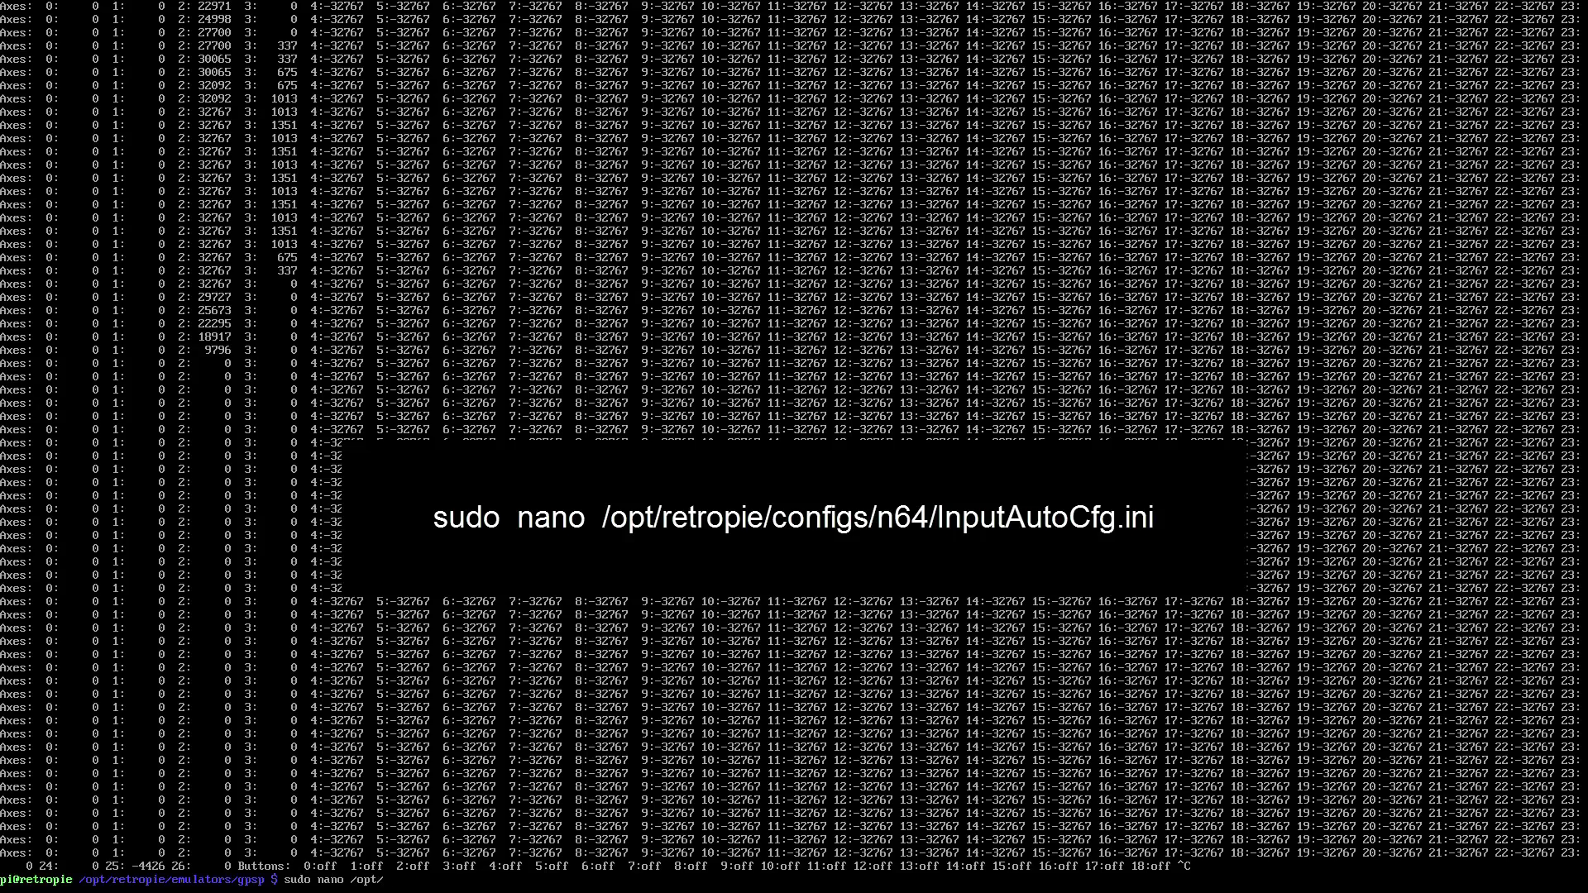
Open /opt/retropie/configs/n64/InputAutoCfg.ini in nano with sudo and go to the Microsoft X-Box pad section by searching for "microsof"
text(retropie/configs/n64/in)
key(Tab)
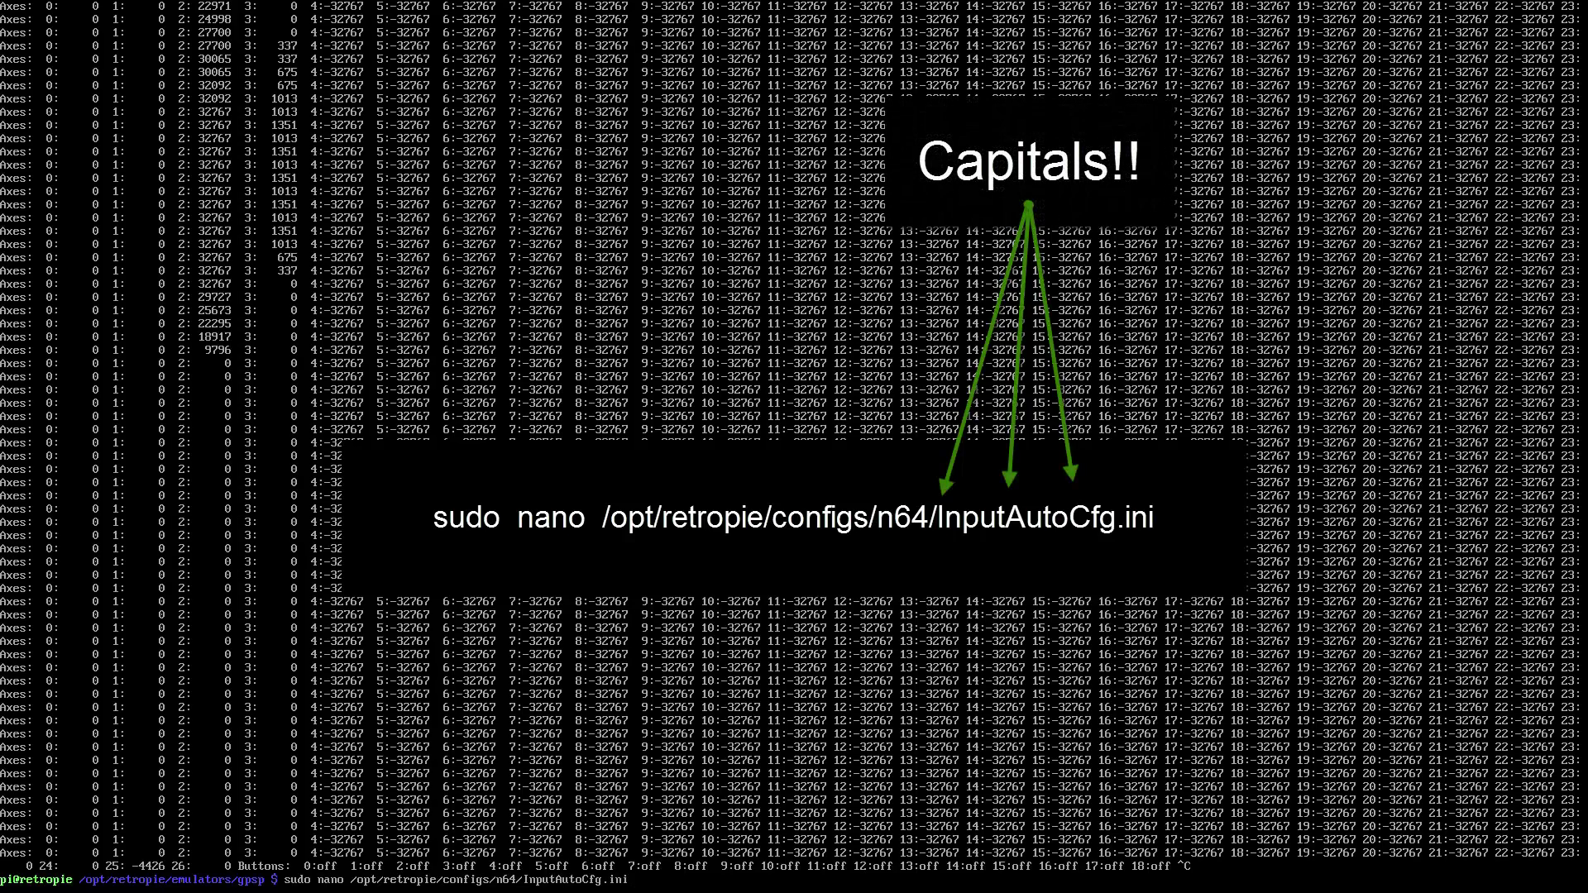
key(Return)
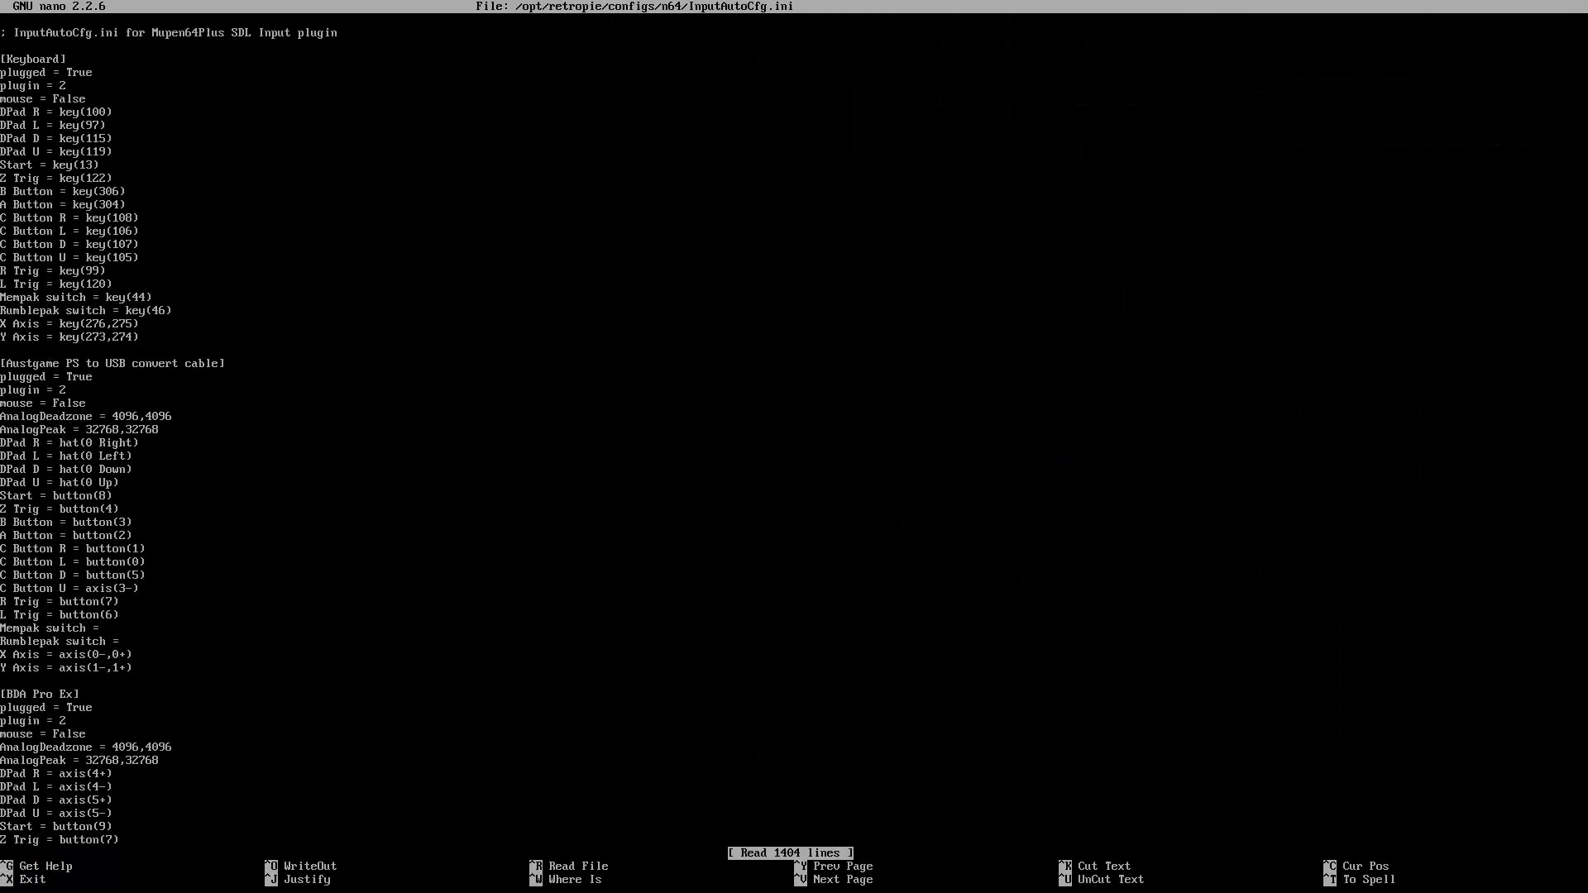
key(ctrl+w)
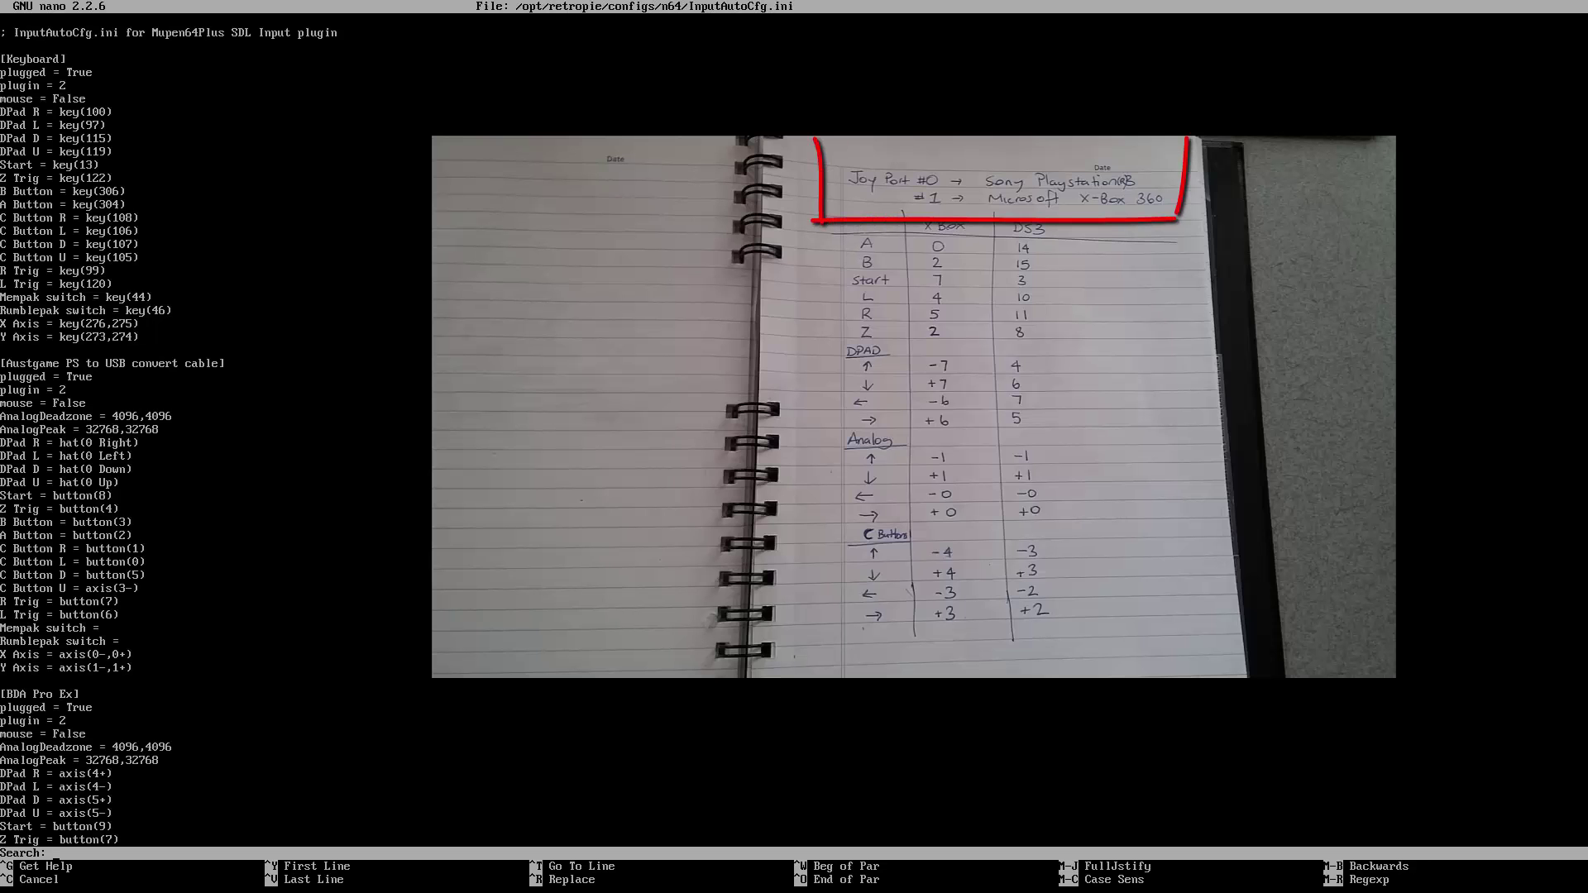
text(microsof)
key(Return)
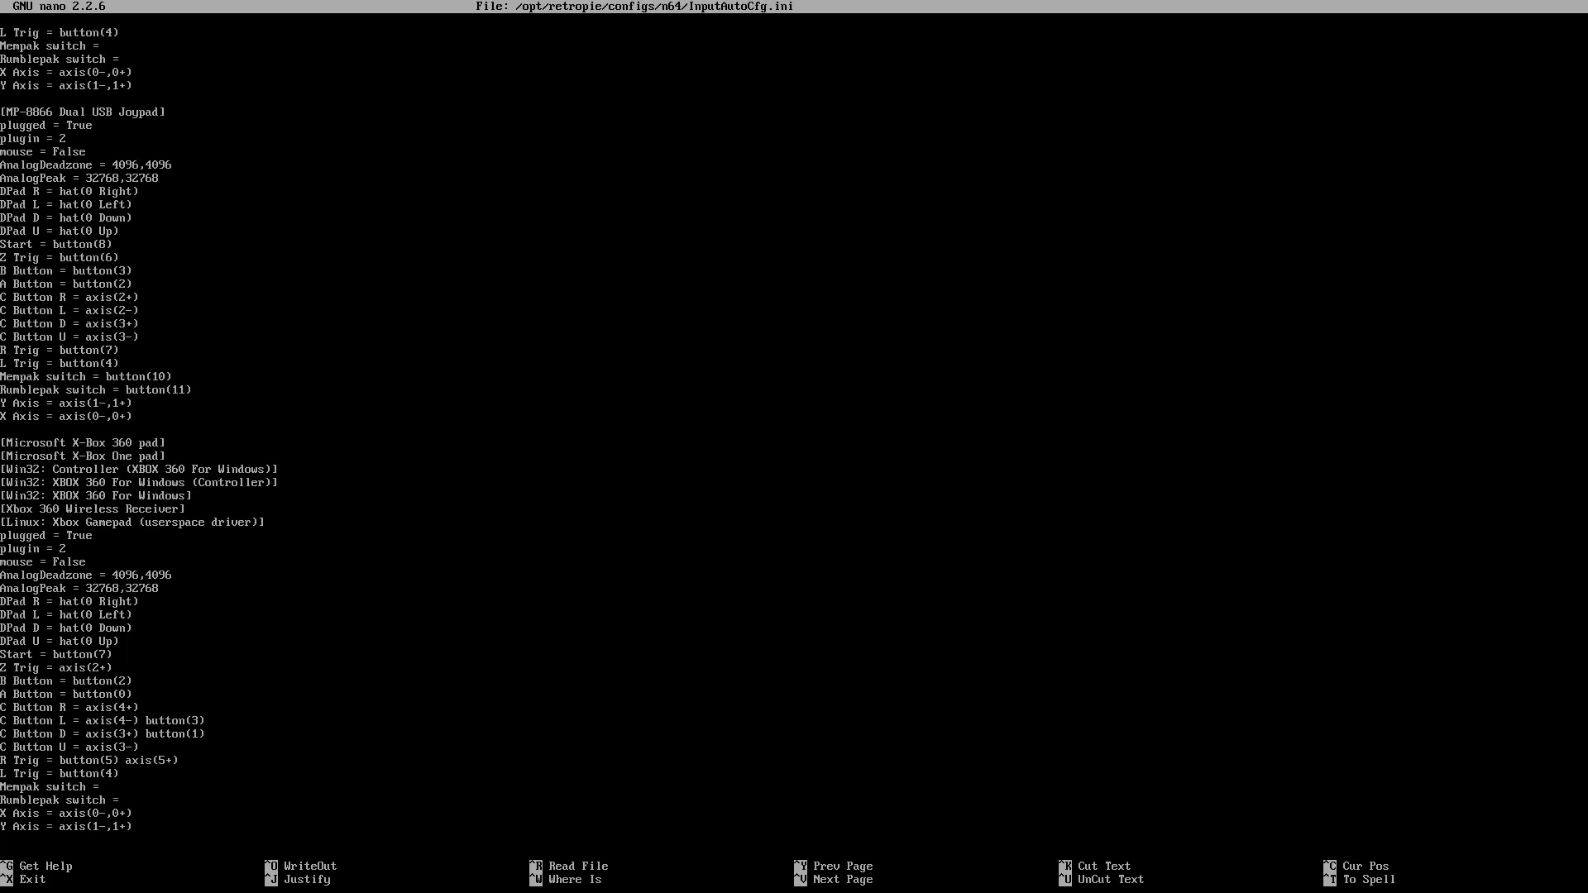
key(Down)
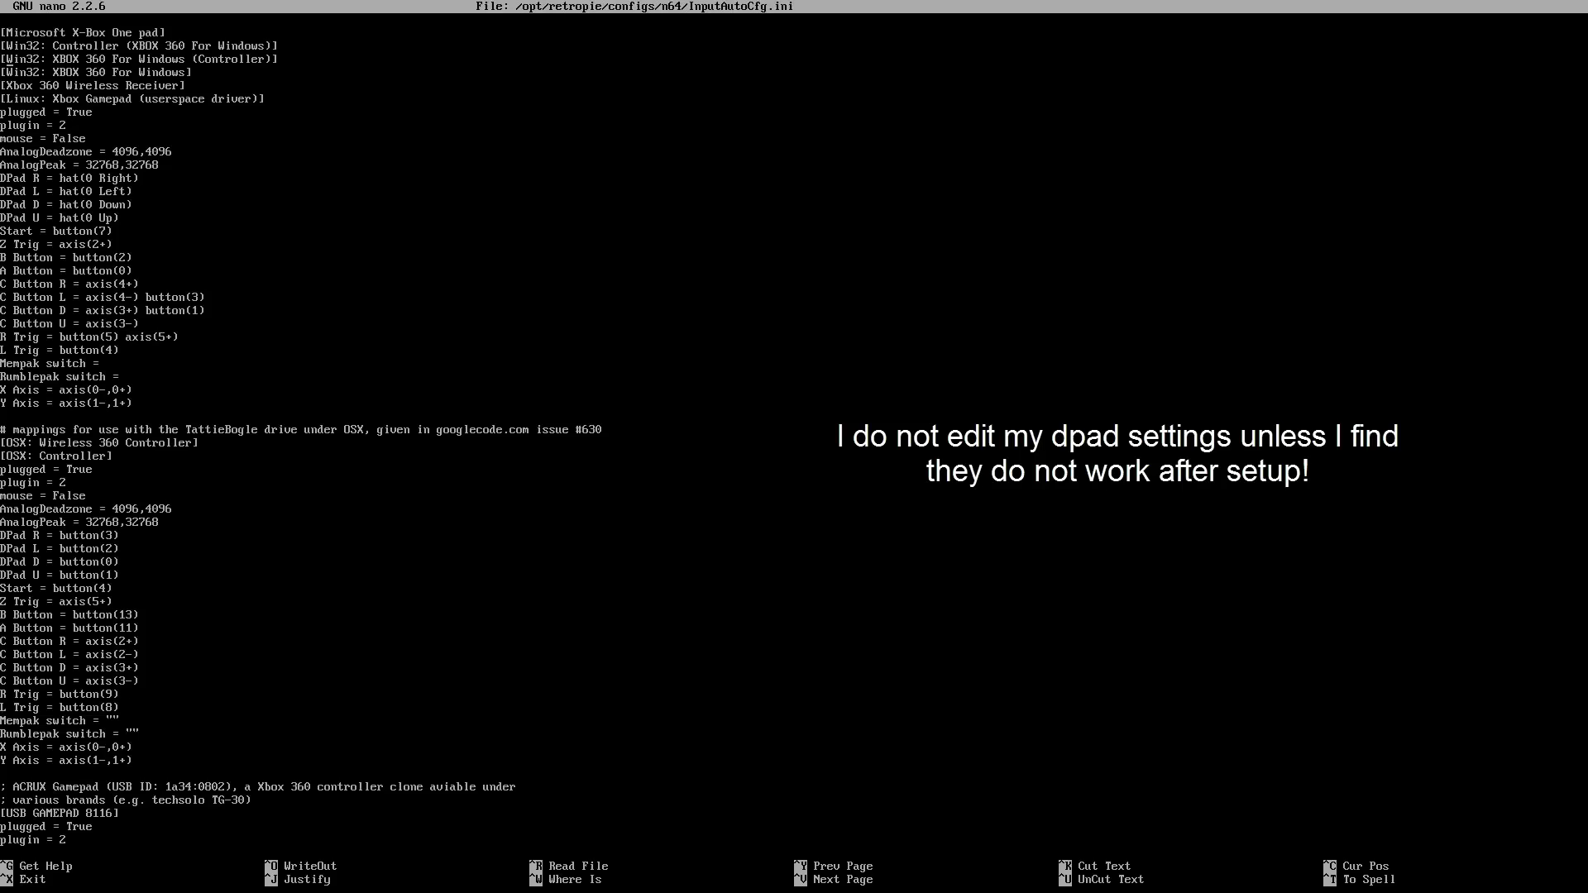
Launch emulationstation from the terminal
key(Up)
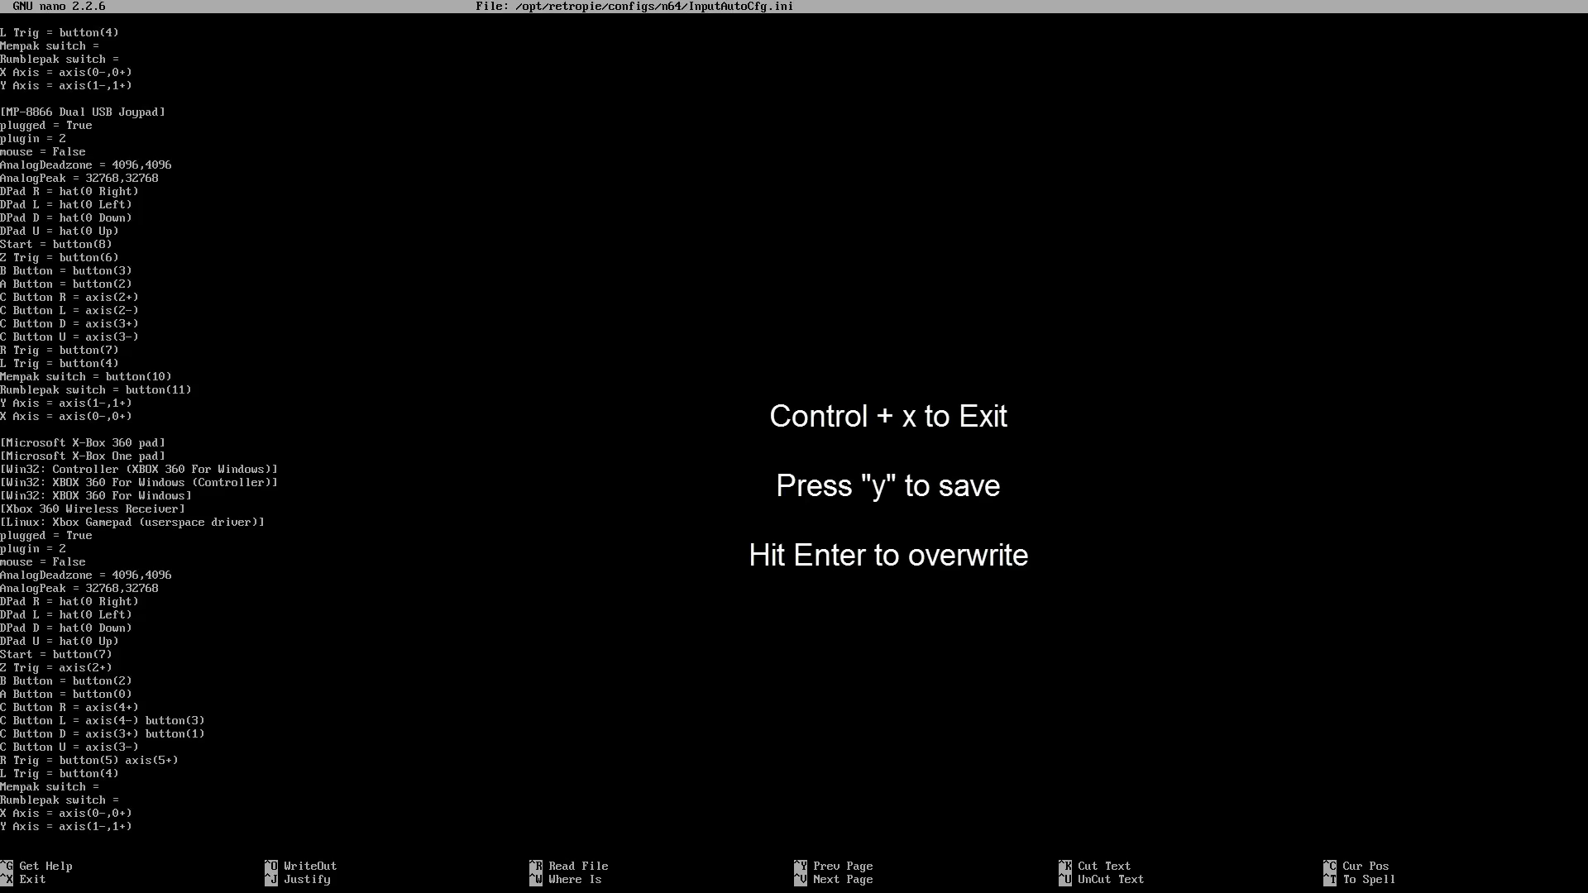
text(onstation)
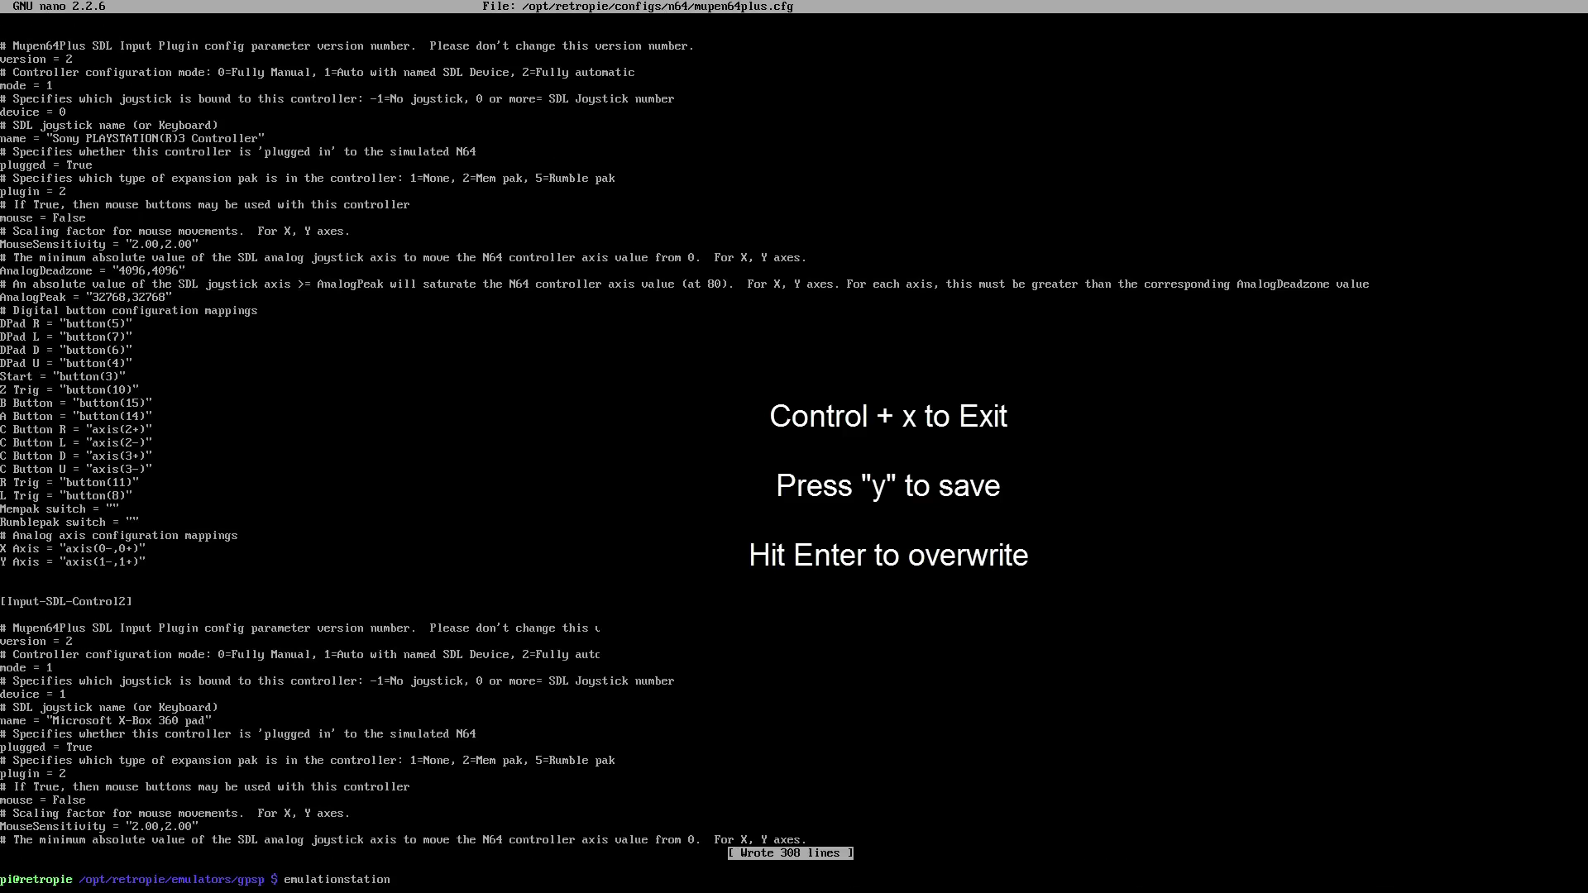
key(Return)
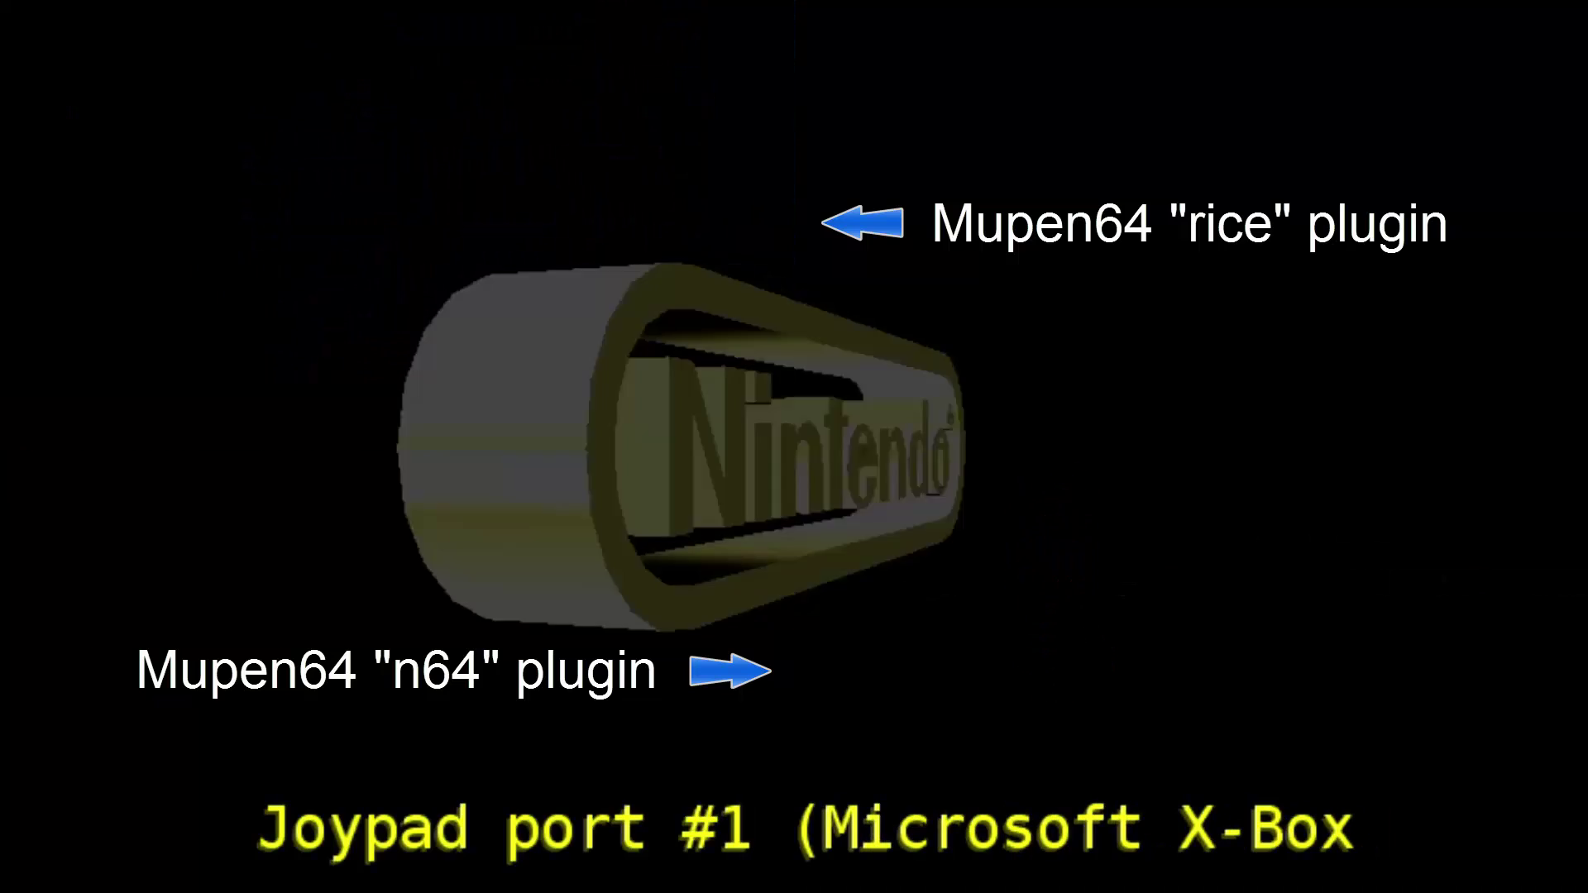
Bring up the RetroArch menu over the running game and open the Mupen64plus core options
key(F1)
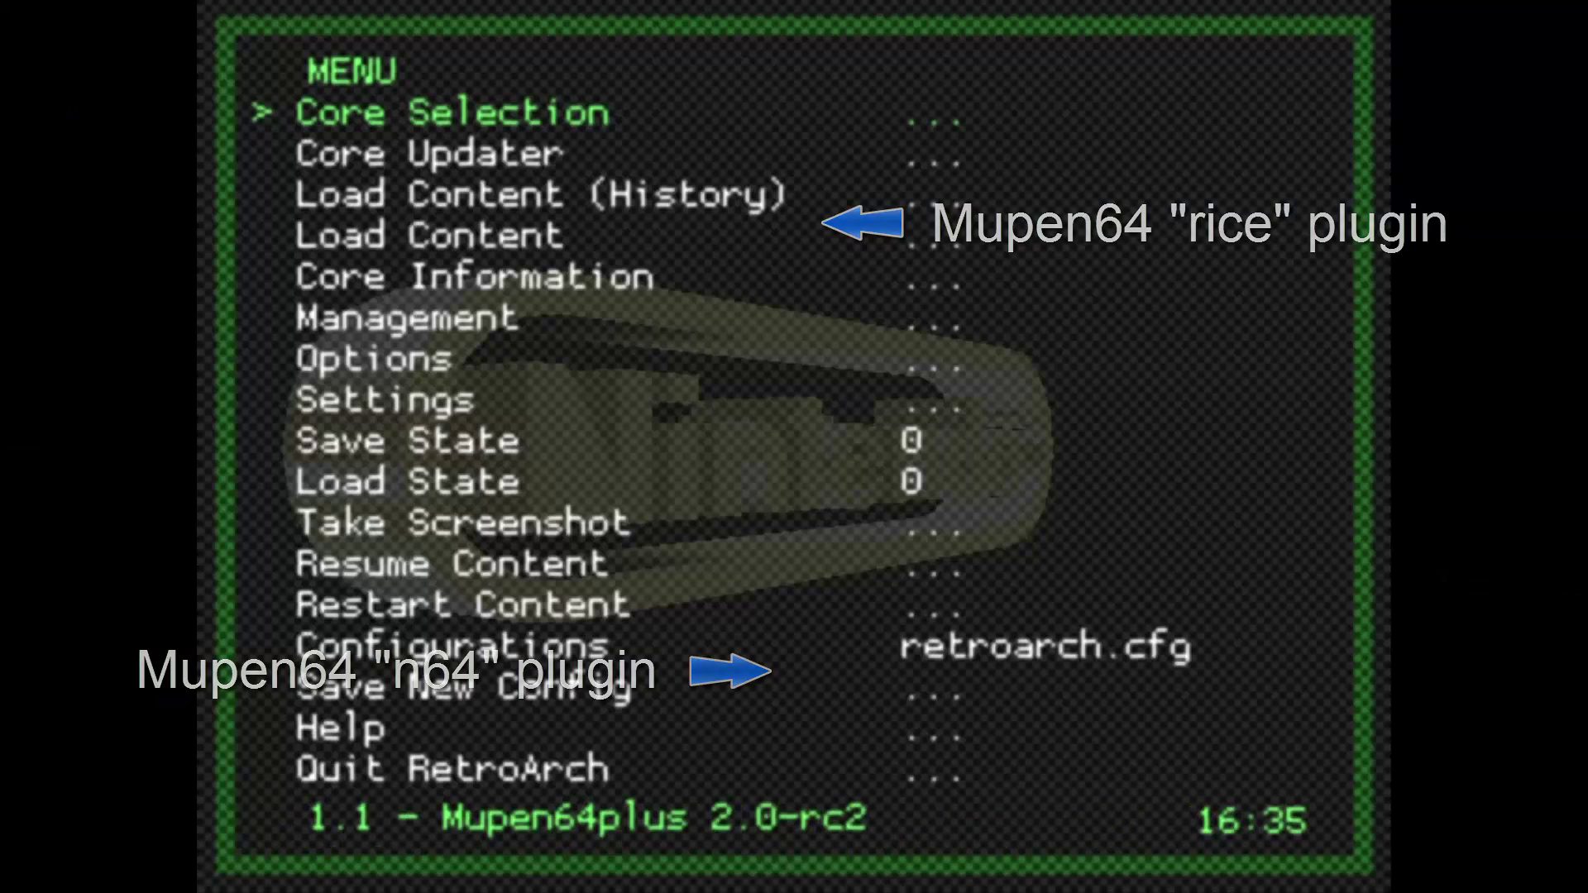
key(Down)
key(Down)
key(Down)
key(Down)
key(Down)
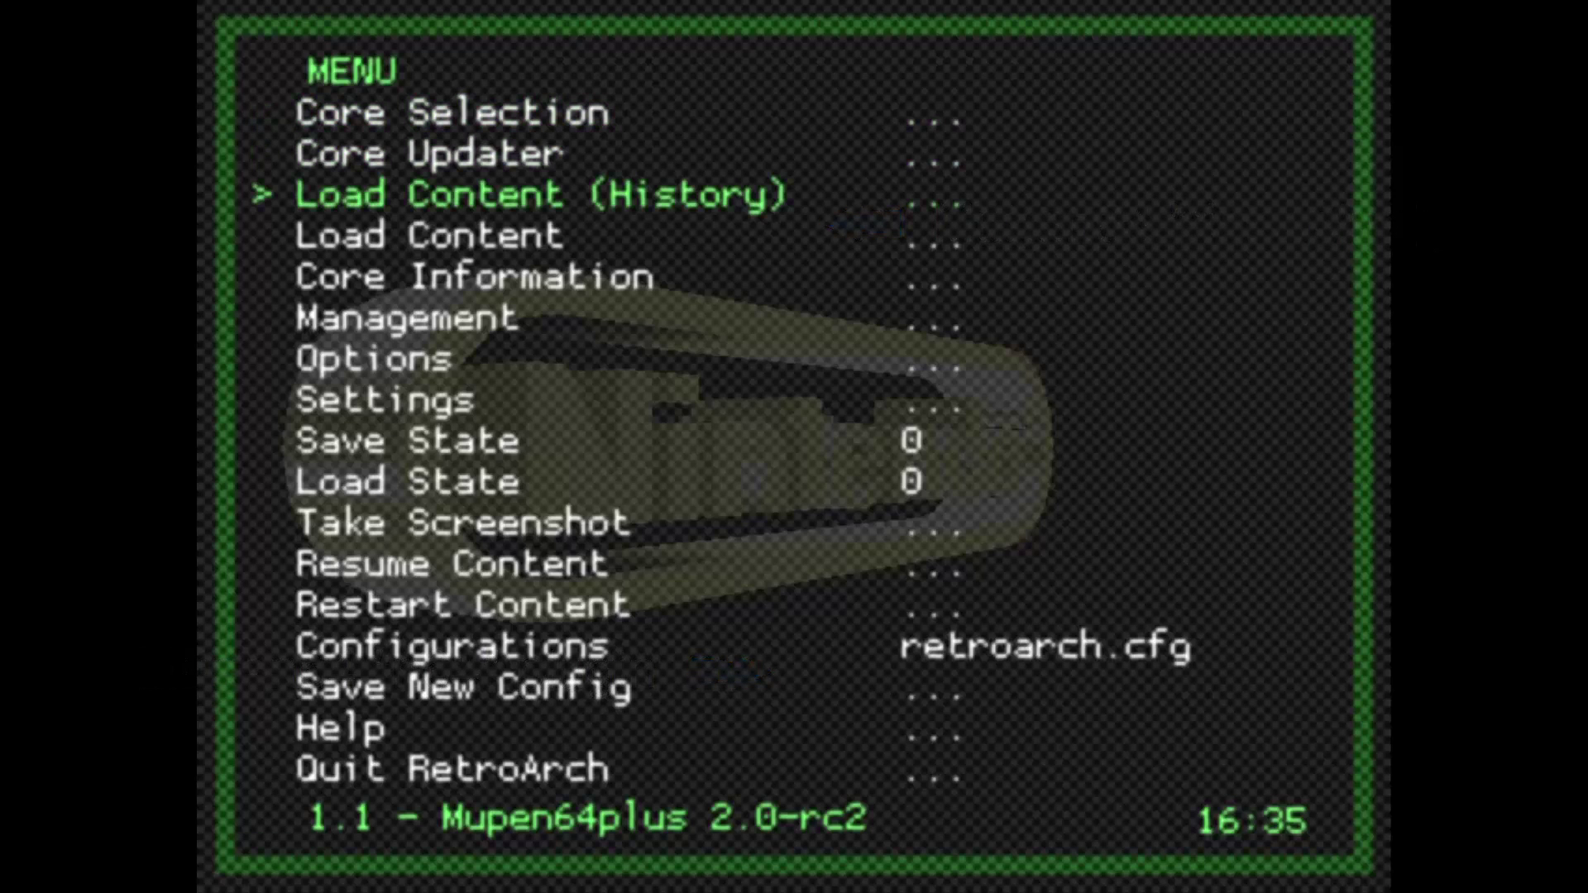
key(Down)
key(Return)
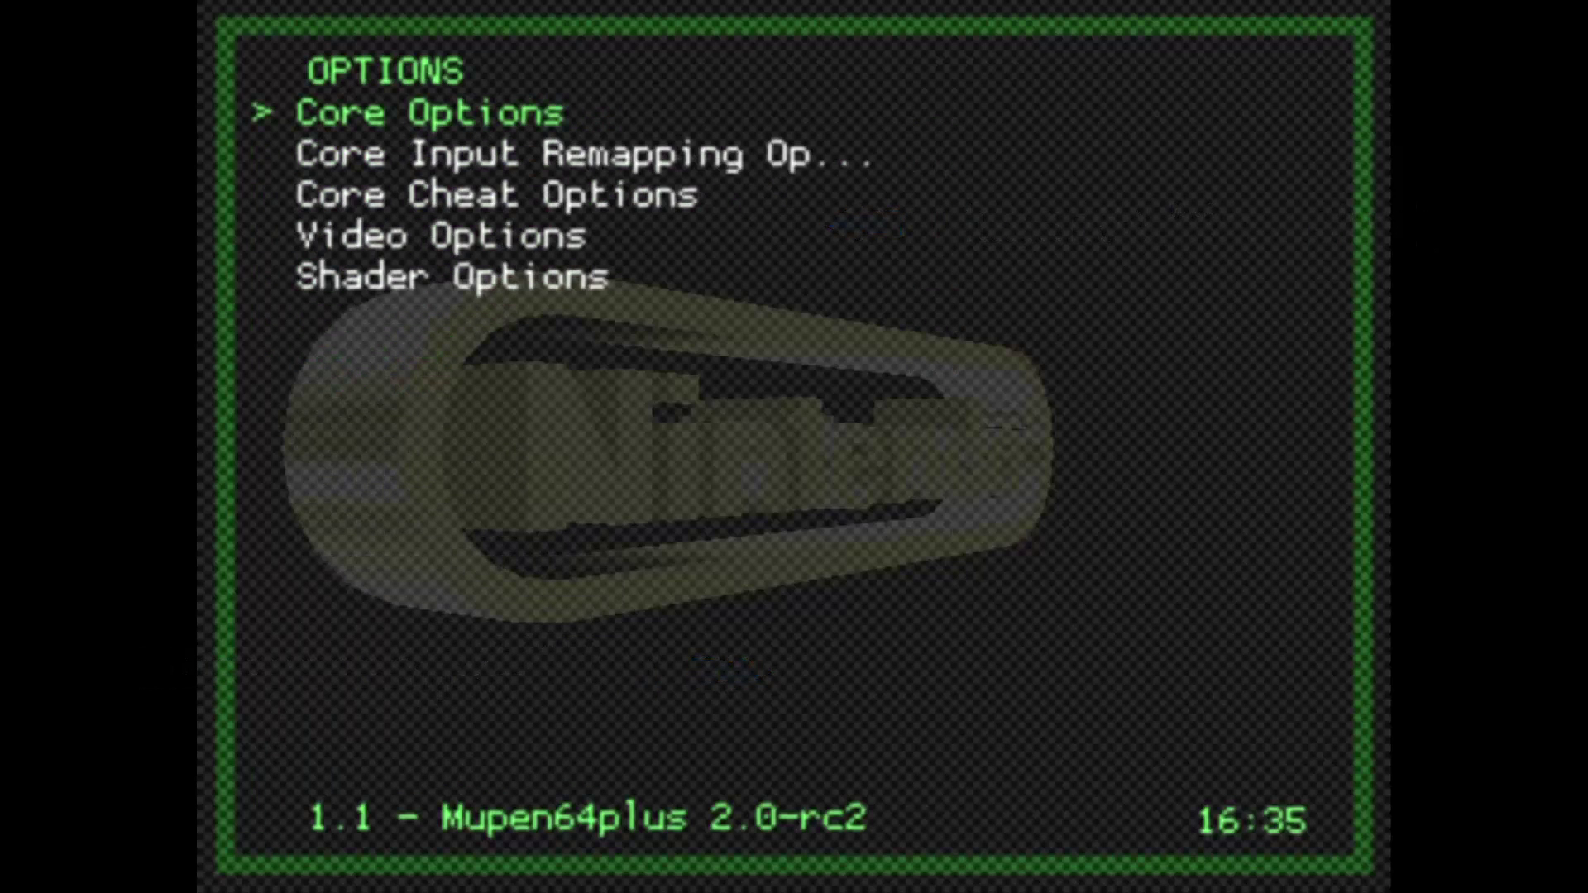
key(Return)
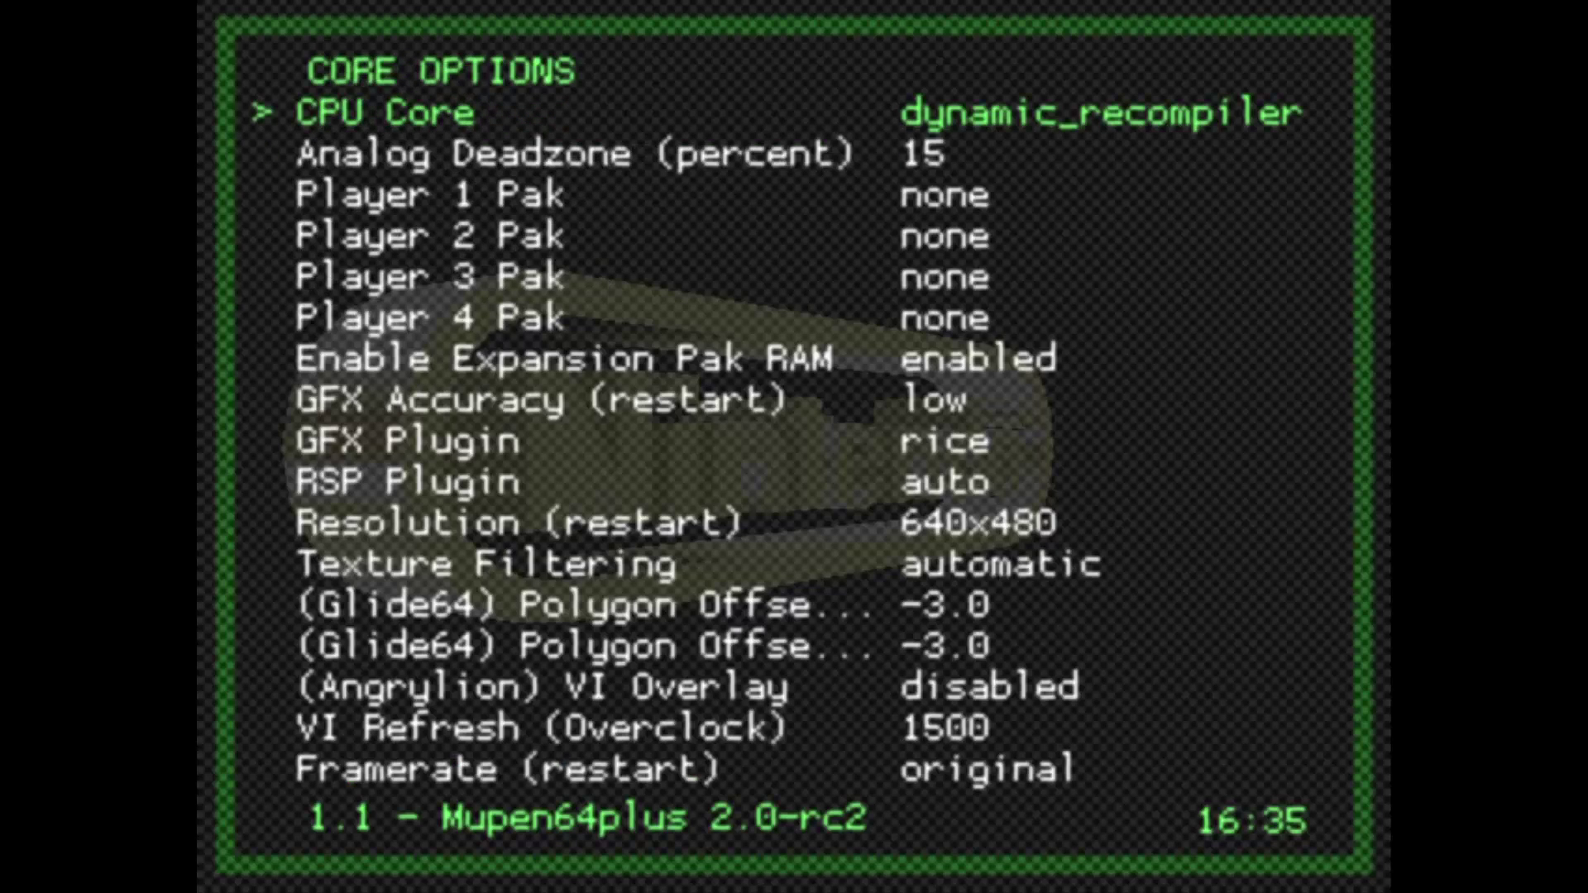
Cycle the GFX Plugin core option through its available plugins, and return to the main RetroArch menu
key(Down)
key(Down)
key(Down)
key(Down)
key(Down)
key(Down)
key(Down)
key(Down)
key(Left)
key(Left)
key(Left)
key(Left)
key(Left)
key(Left)
key(Left)
key(BackSpace)
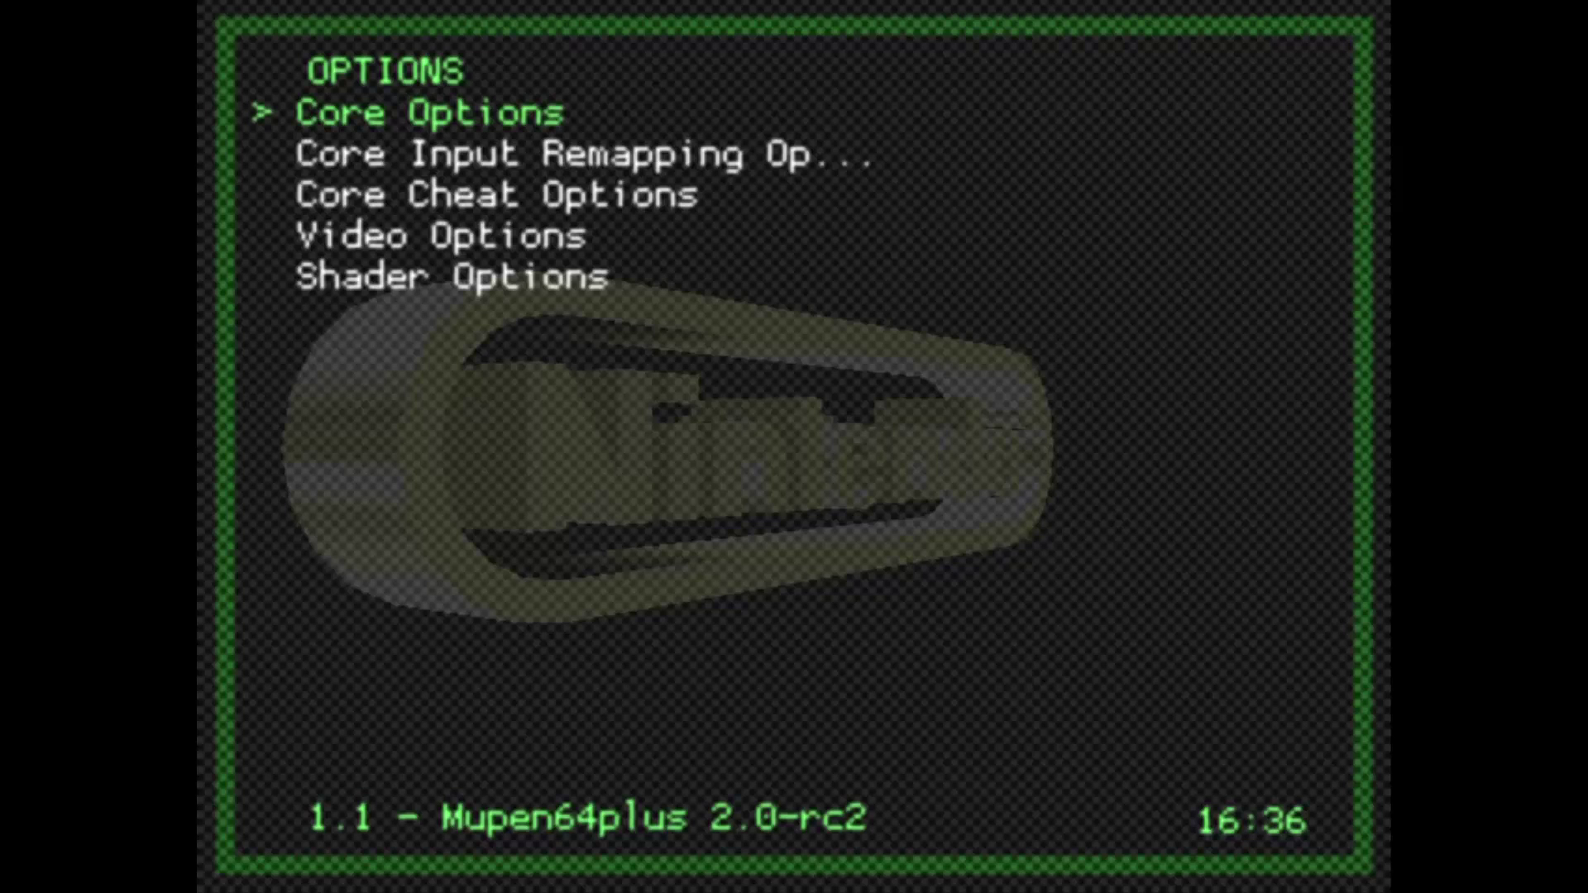
key(BackSpace)
key(Down)
key(Down)
key(Down)
key(Down)
key(Down)
key(Down)
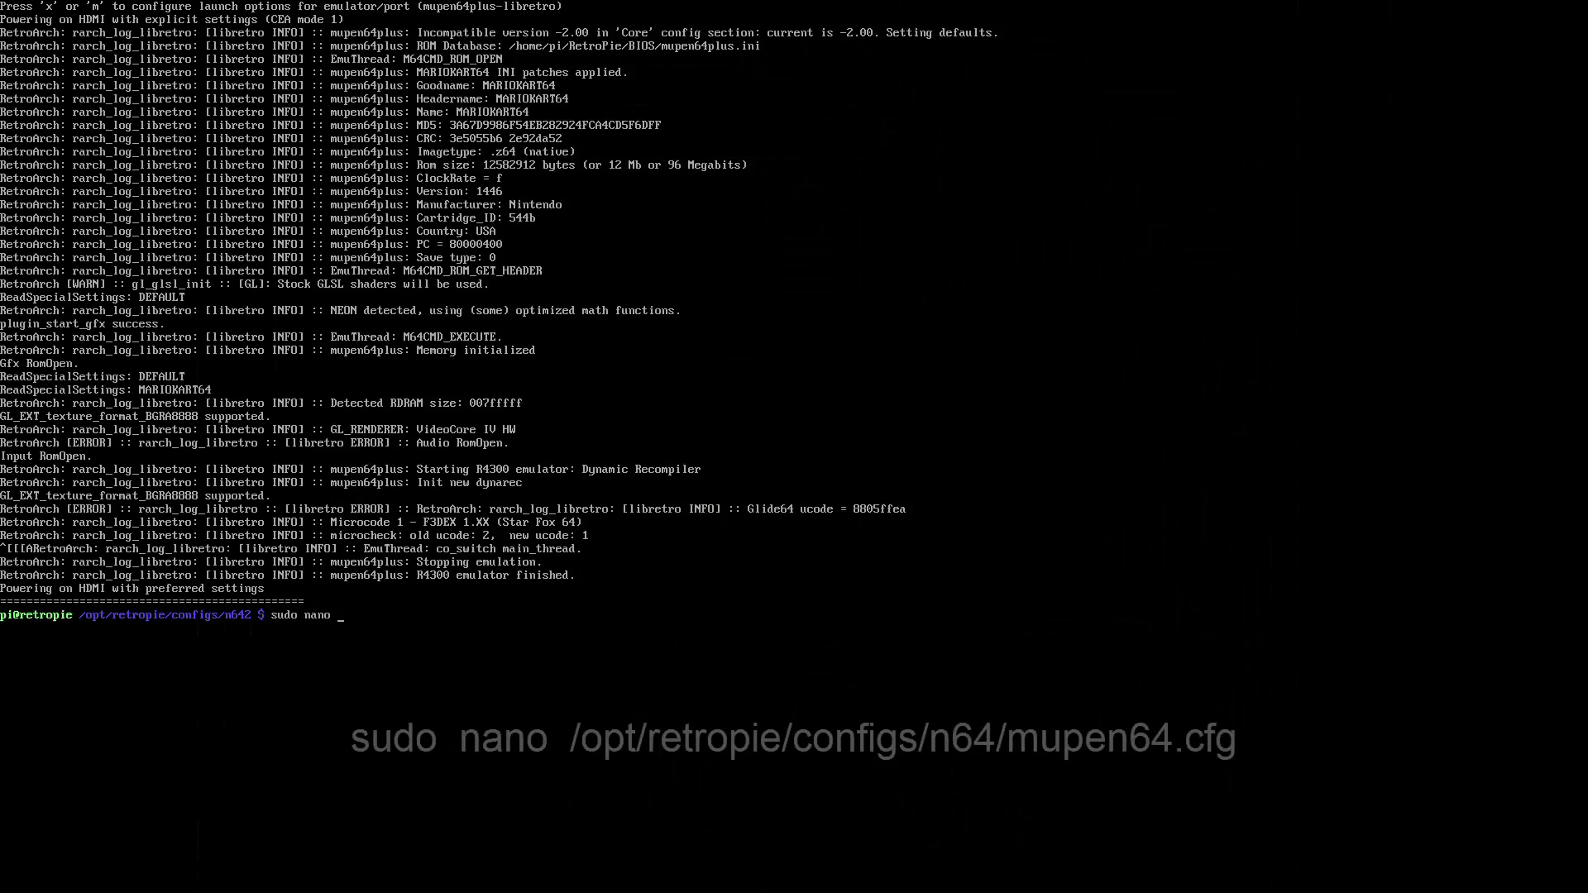
Open /opt/retropie/configs/n64/mupen64plus.cfg in nano with sudo
text(/opt/retropie/con)
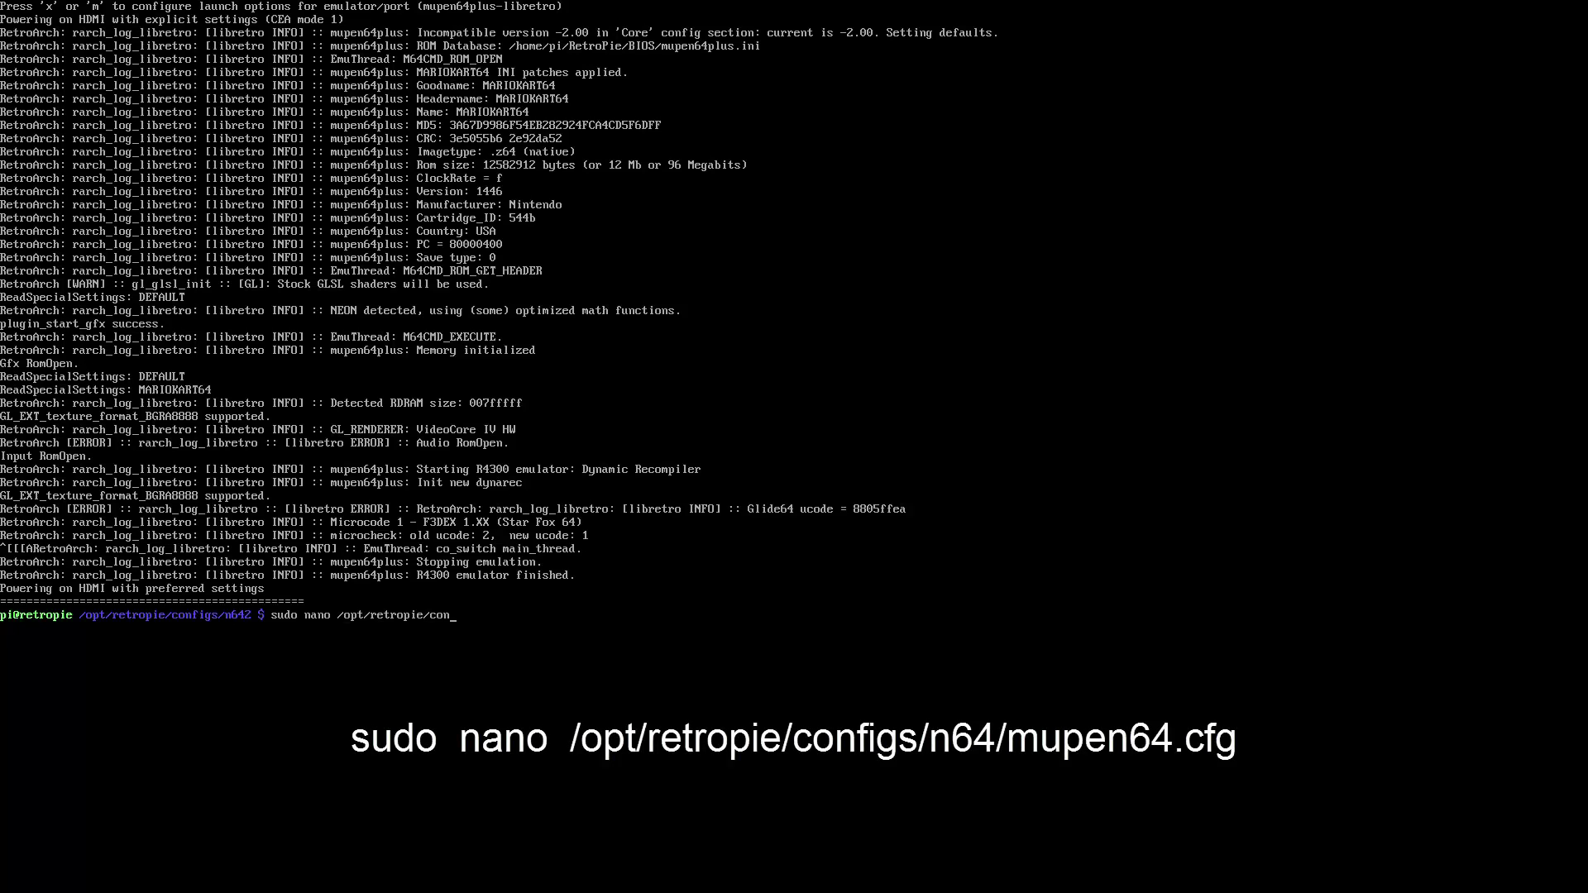
key(Tab)
text(n64/mup)
key(Tab)
key(Return)
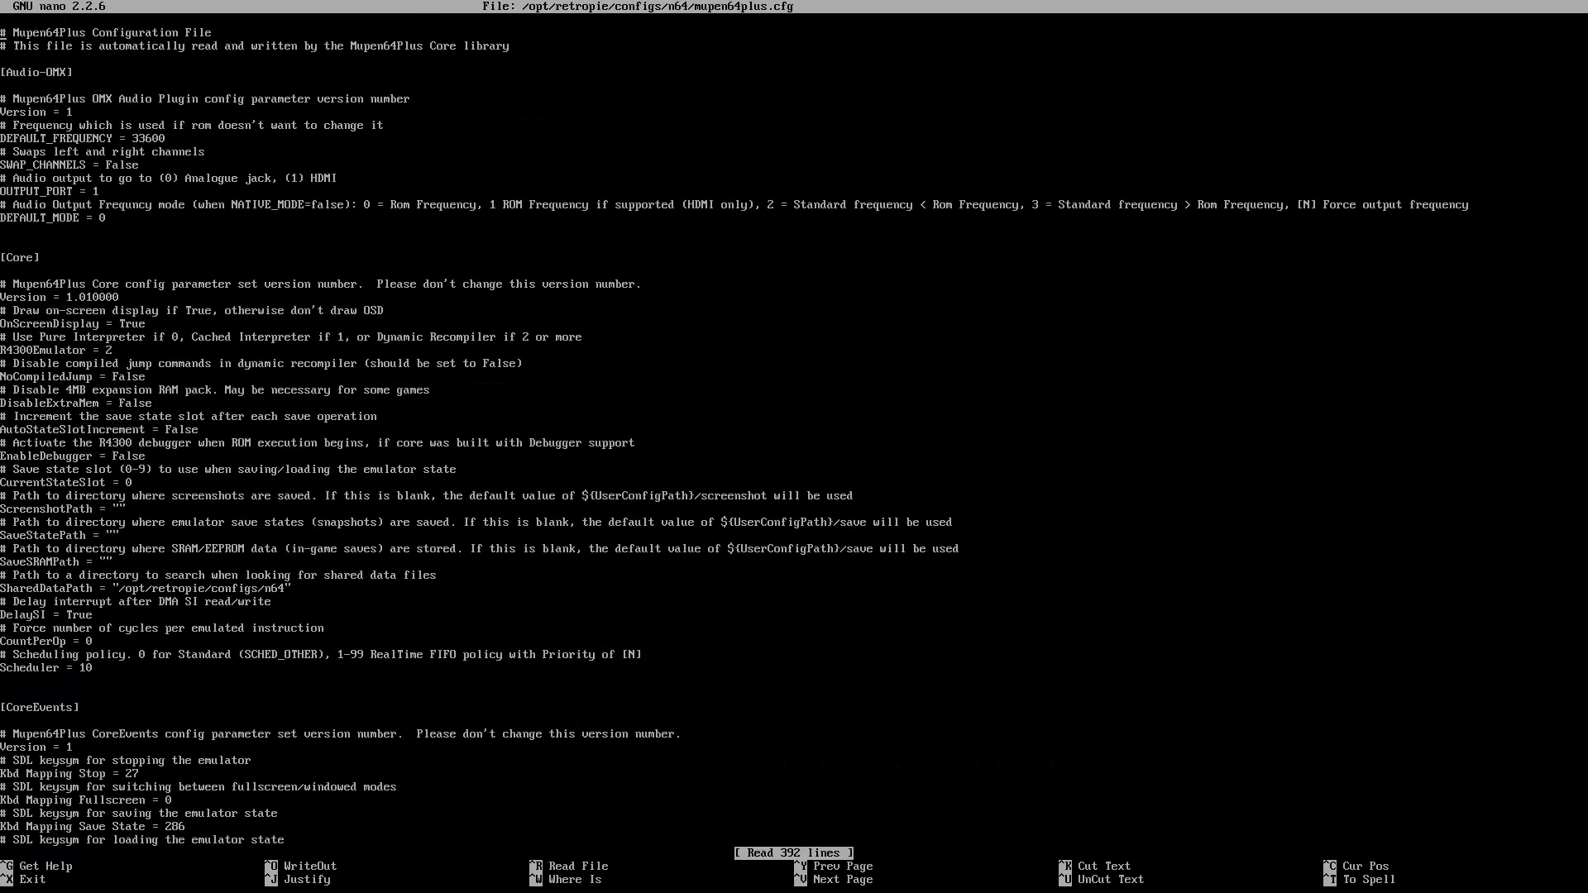
Search for "video" to reach the UI-Console section and set VideoPlugin to "mupen64plus-video-rice"
key(ctrl+w)
text(video)
key(Return)
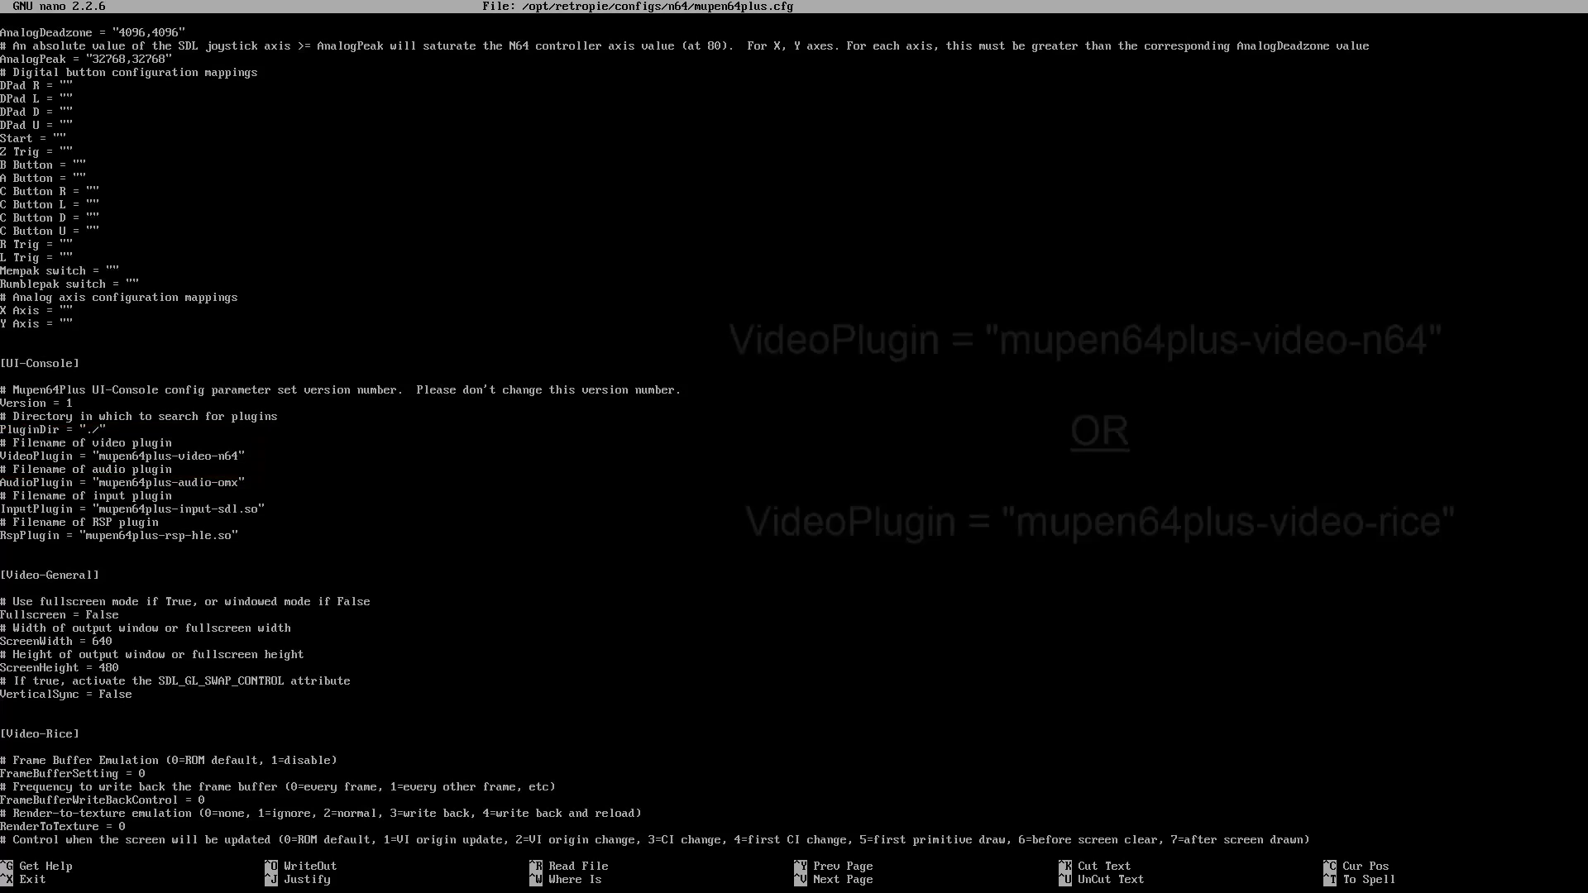
key(BackSpace)
key(BackSpace)
key(BackSpace)
text(rice)
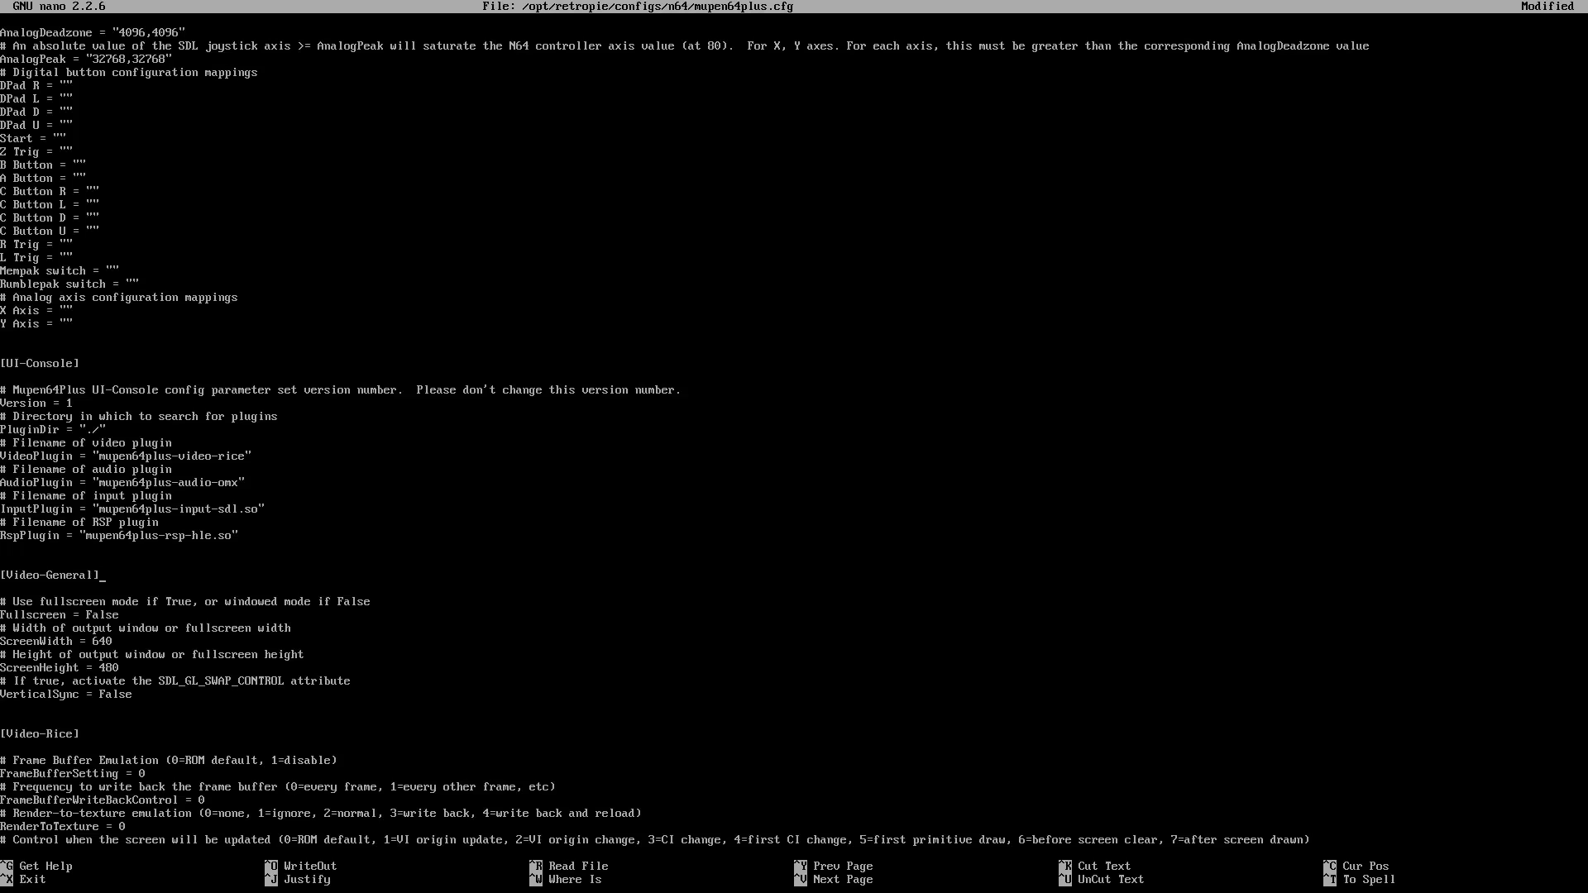
Examine the Video-Rice section's settings for frame buffer, screen update, frame skipping, texture filtering and texture enhancement
key(Down)
key(Down)
key(Down)
key(Down)
key(Down)
key(Down)
key(Down)
key(Down)
key(Down)
key(Down)
key(Down)
key(Down)
key(Down)
key(Down)
key(Down)
key(Down)
key(Down)
key(Down)
key(Down)
key(Down)
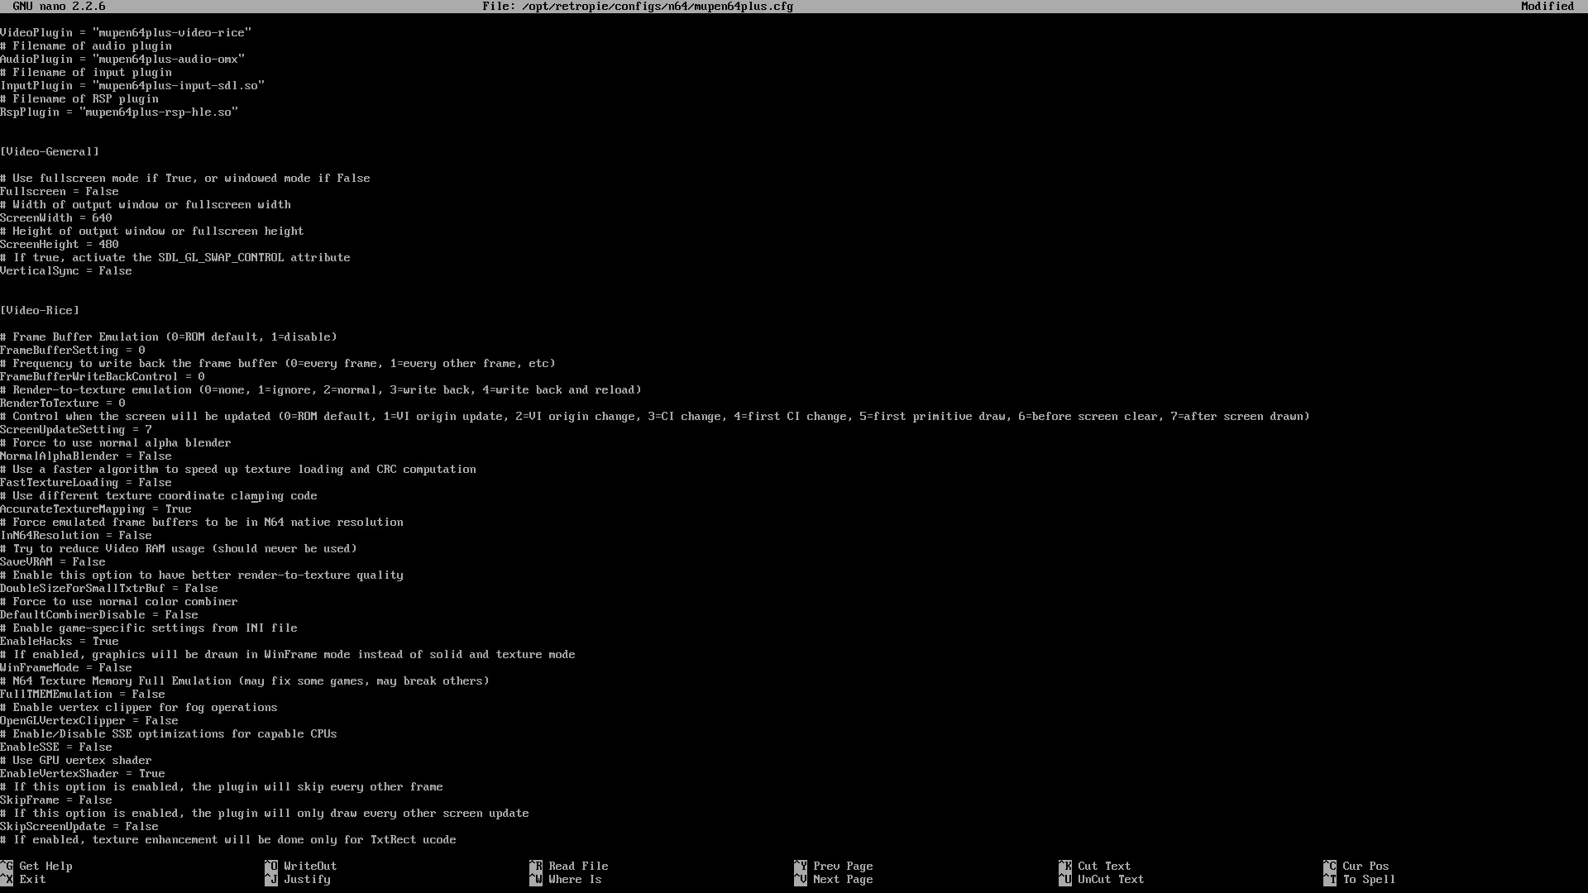
key(Down)
key(Down)
key(Down)
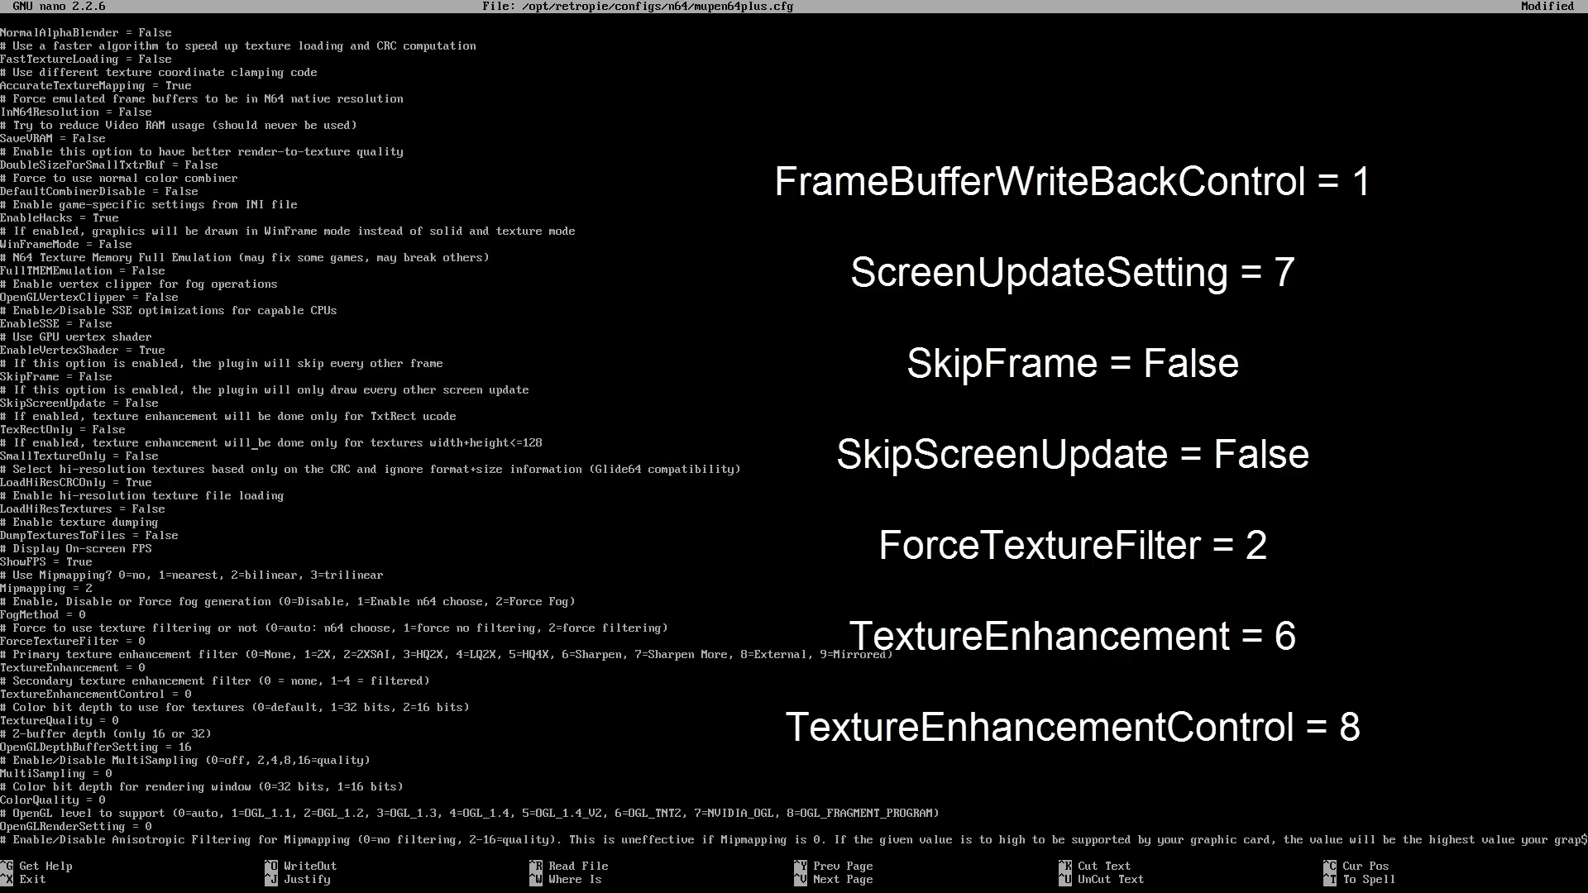
key(Up)
key(Up)
key(Up)
key(Up)
key(Up)
key(Up)
key(Up)
key(Up)
key(Up)
key(Up)
key(Up)
key(Up)
key(Up)
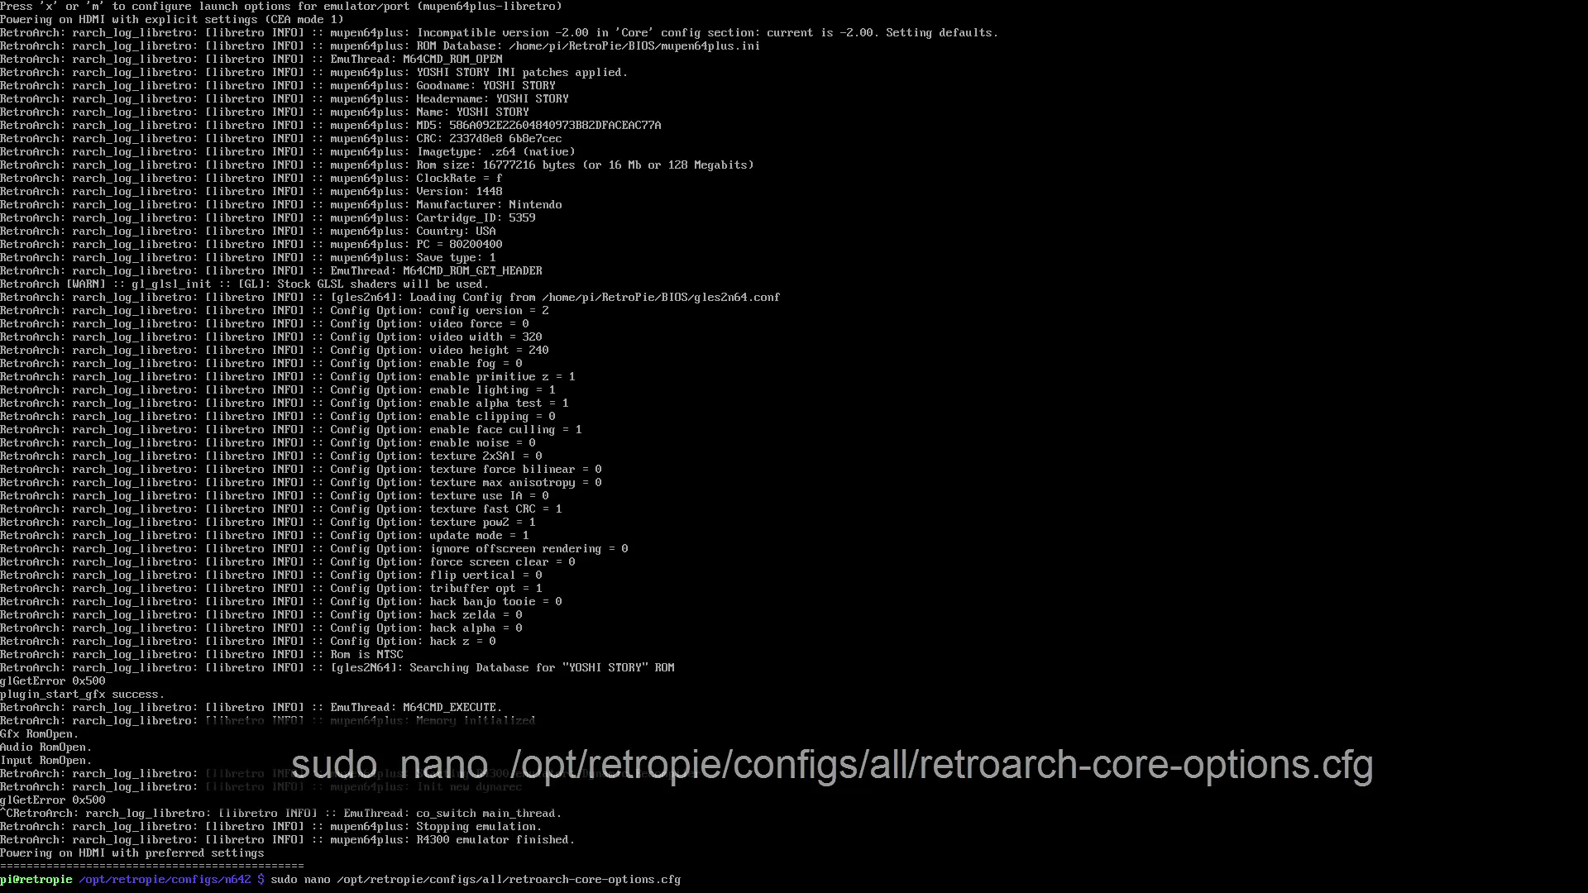
Open /opt/retropie/configs/all/retroarch-core-options.cfg in nano with sudo and set mupen64-gfxplugin to "rice"
key(Return)
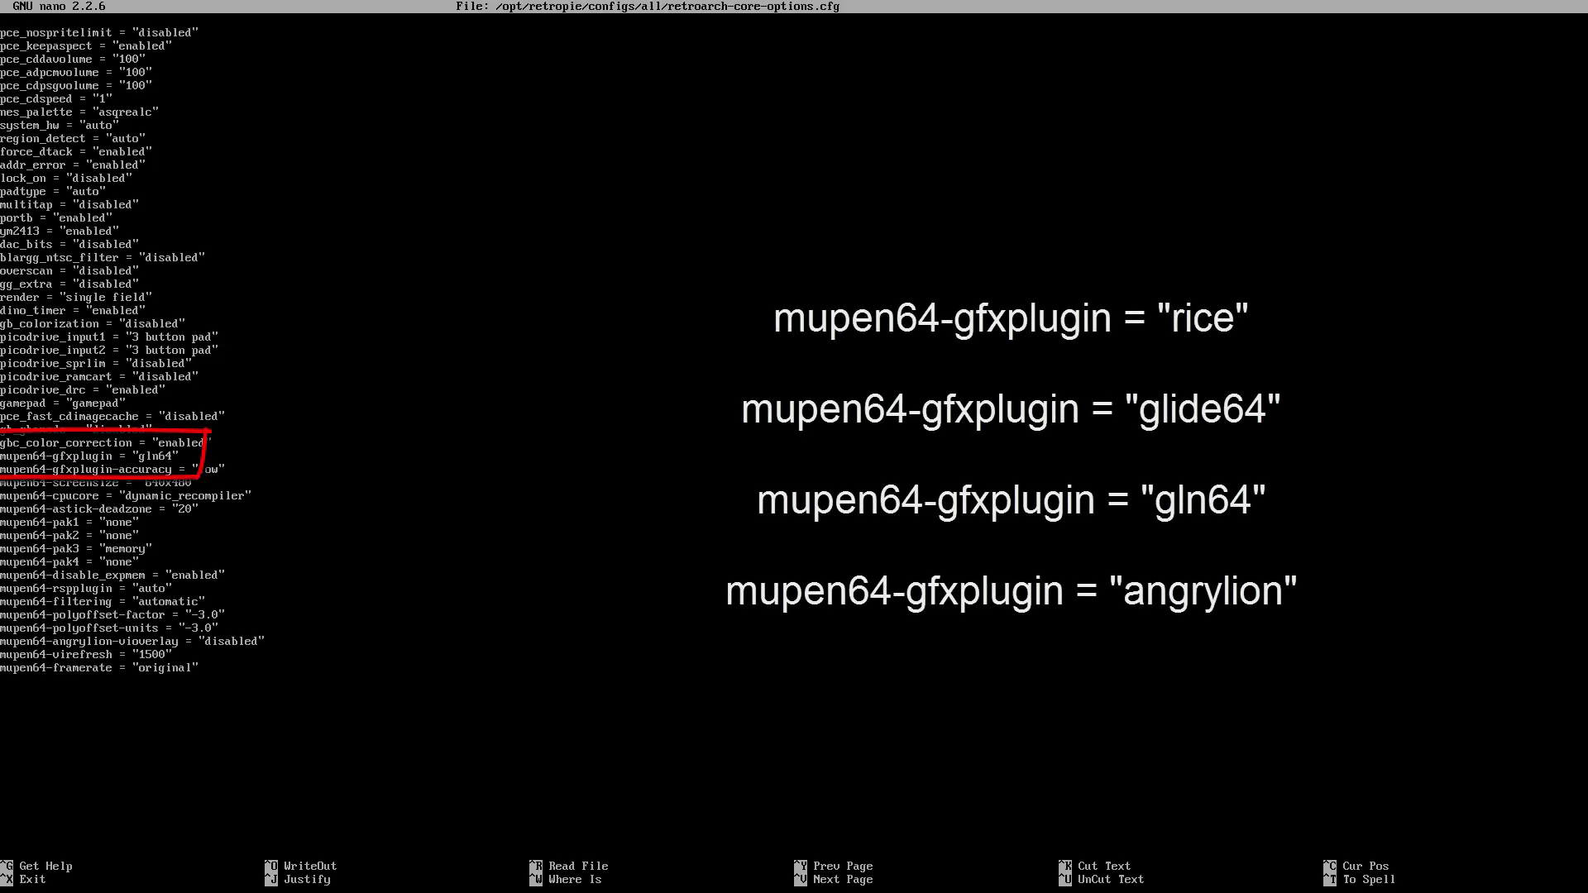
key(BackSpace)
key(BackSpace)
key(BackSpace)
key(BackSpace)
key(BackSpace)
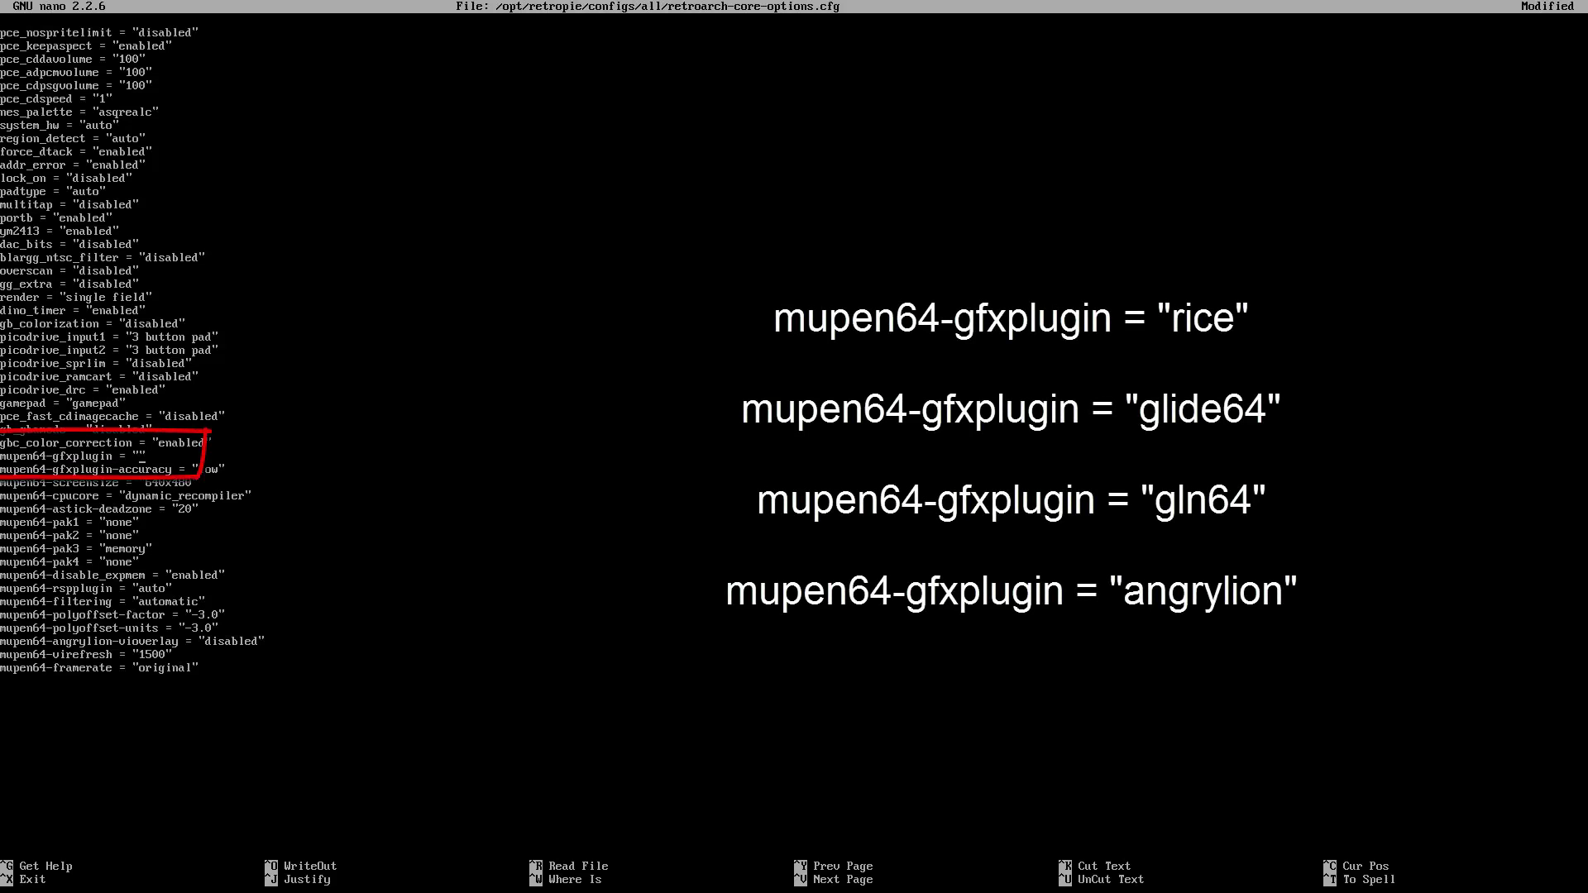
text(rice)
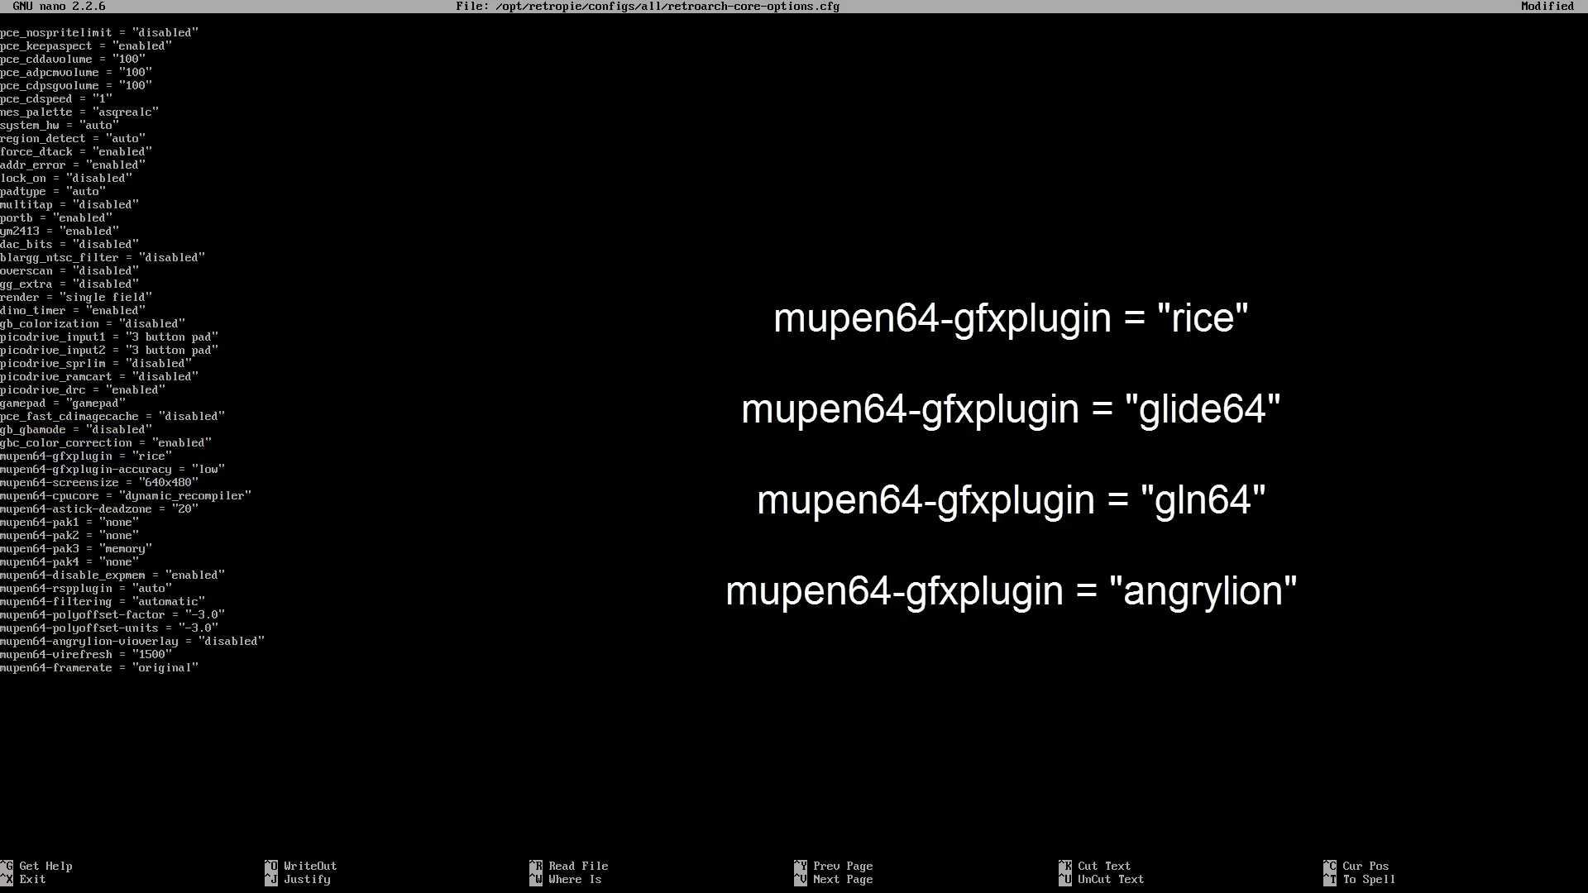